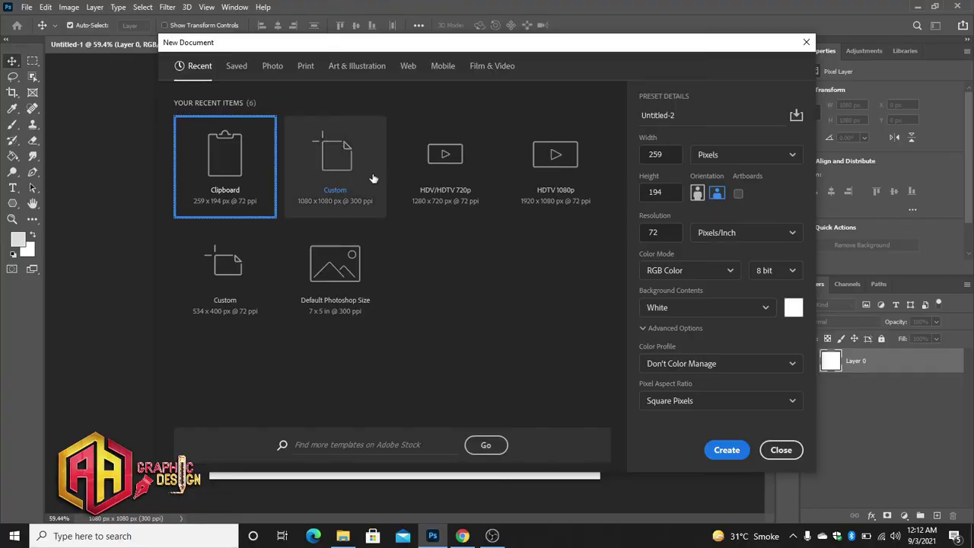
# - Create a custom 1080 × 1080 px, 300 ppi RGB document with a white background
pyautogui.click(359, 180)
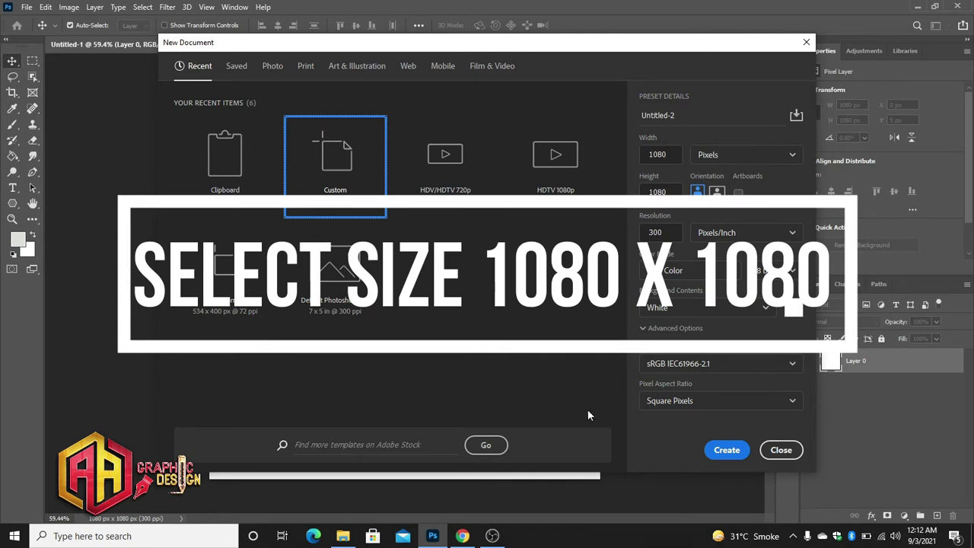
pyautogui.click(723, 450)
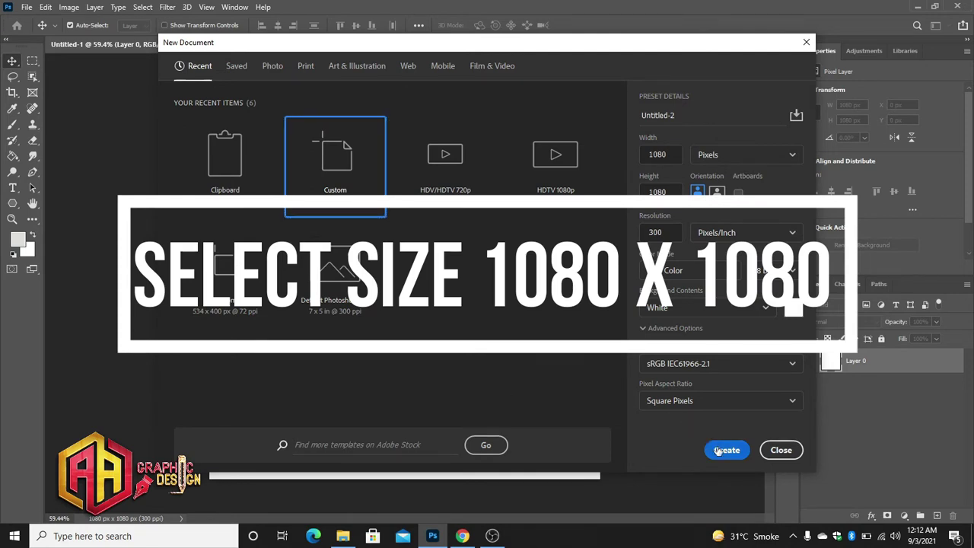
# - On a new layer, outline a slanted strip along the canvas's right side and make it a selection
pyautogui.click(937, 515)
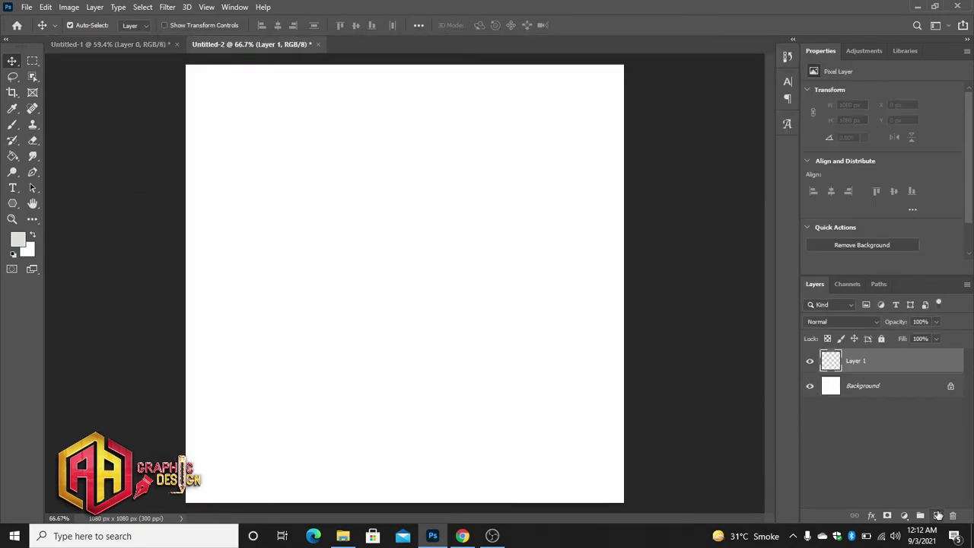
pyautogui.click(32, 173)
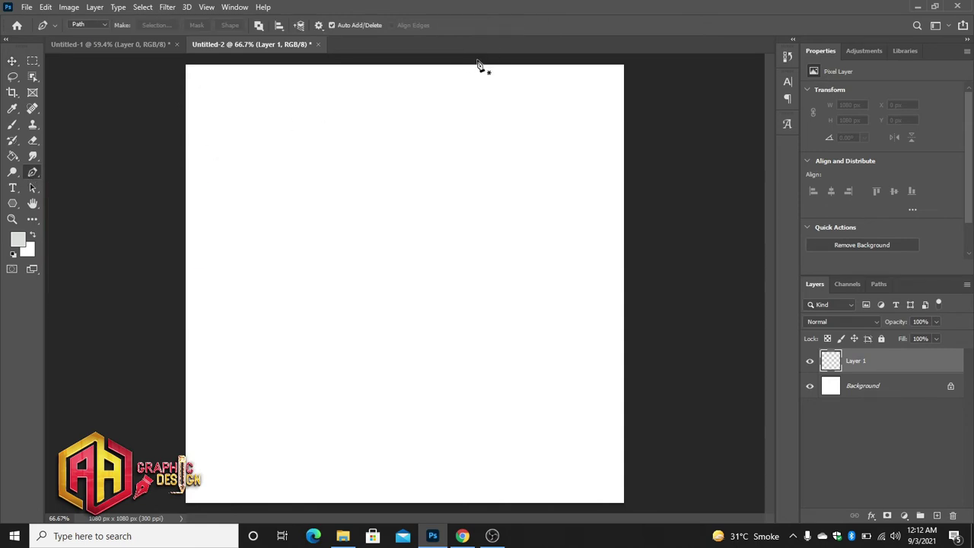
pyautogui.click(472, 60)
pyautogui.moveTo(554, 507); pyautogui.dragTo(664, 510)
pyautogui.click(658, 56)
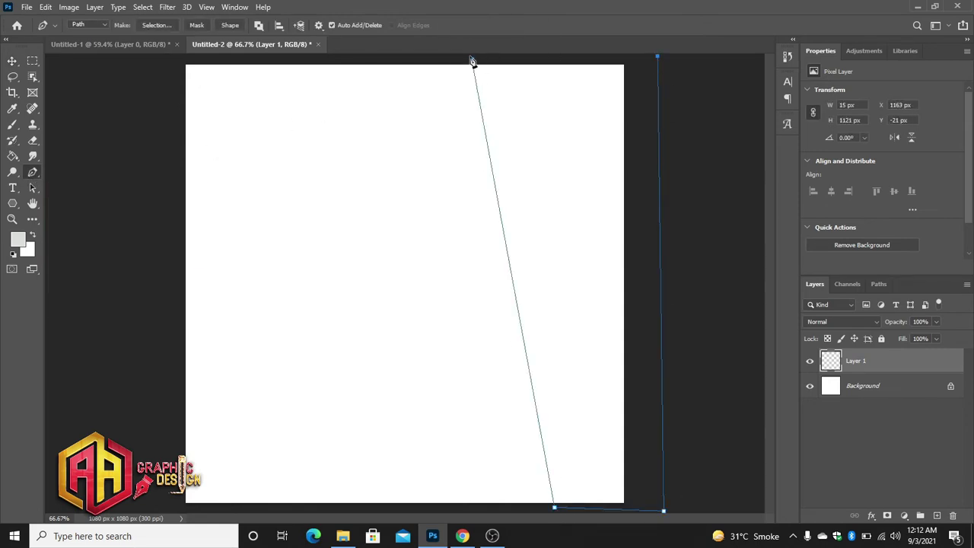
pyautogui.click(472, 60)
pyautogui.hotkey('ctrl', 'Return')
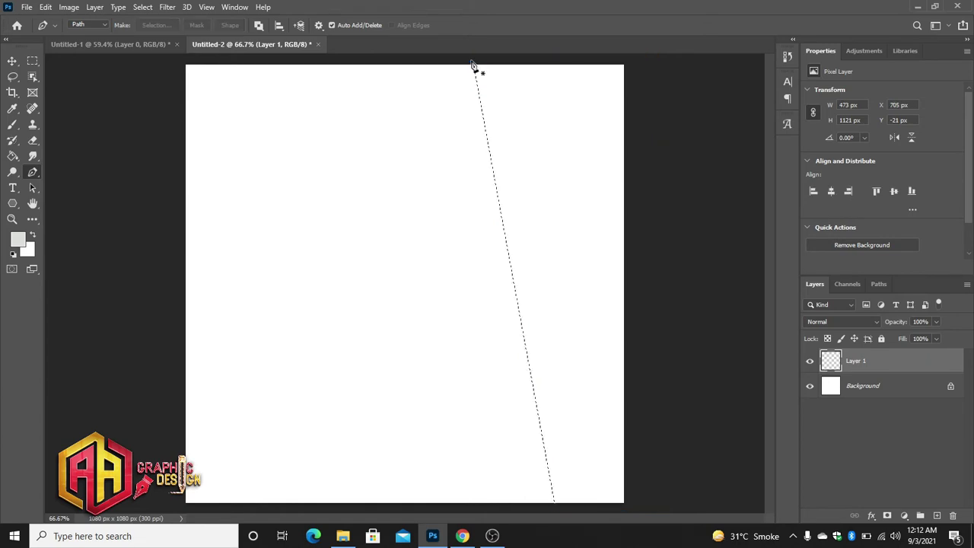
# - Fill the right-hand strip with light grey #e3e3de, deselect and fit the canvas in view
pyautogui.press('g')
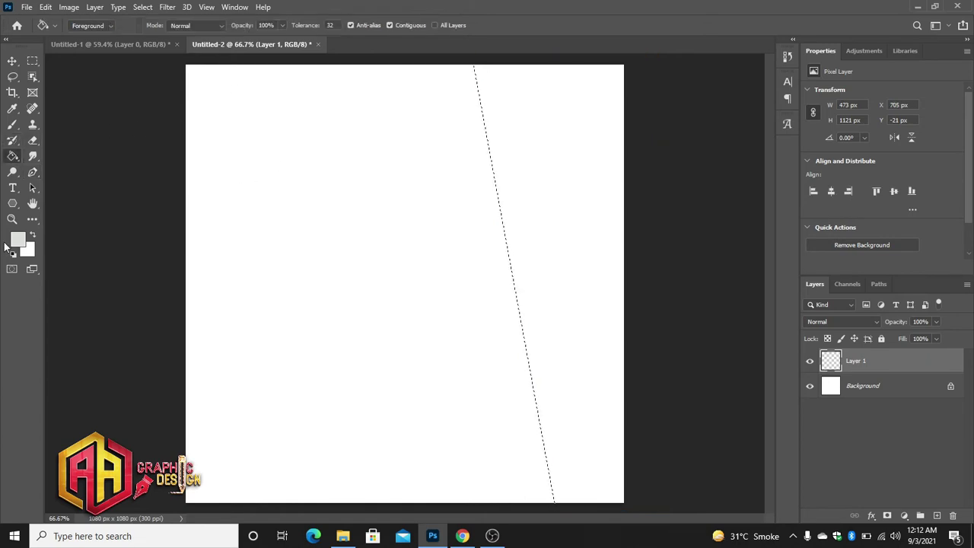
pyautogui.click(16, 240)
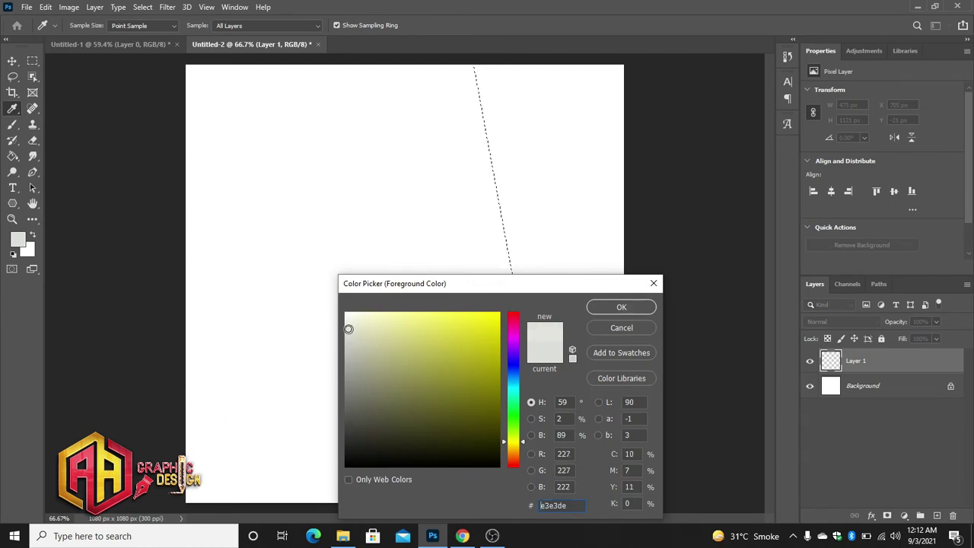
pyautogui.click(621, 307)
pyautogui.click(570, 238)
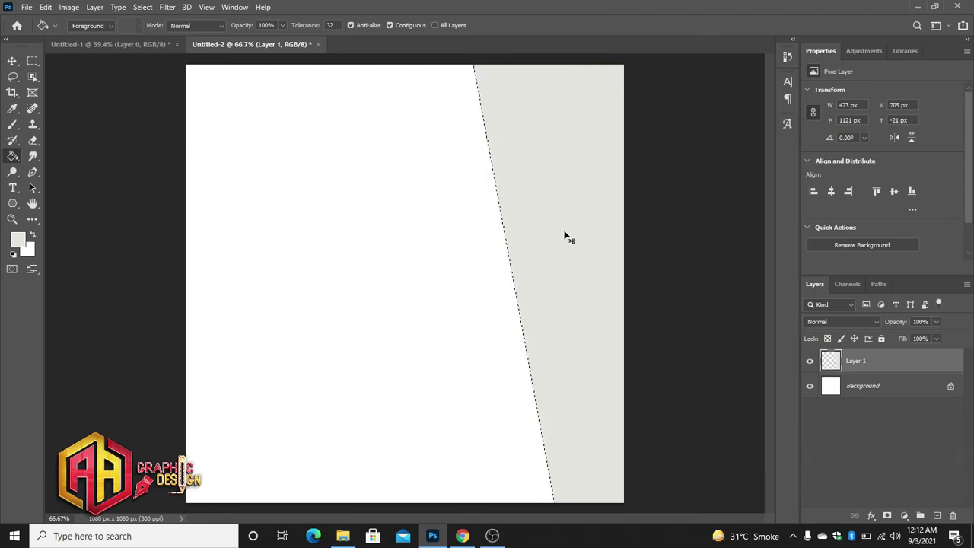
pyautogui.hotkey('ctrl', 'd')
pyautogui.hotkey('ctrl', '0')
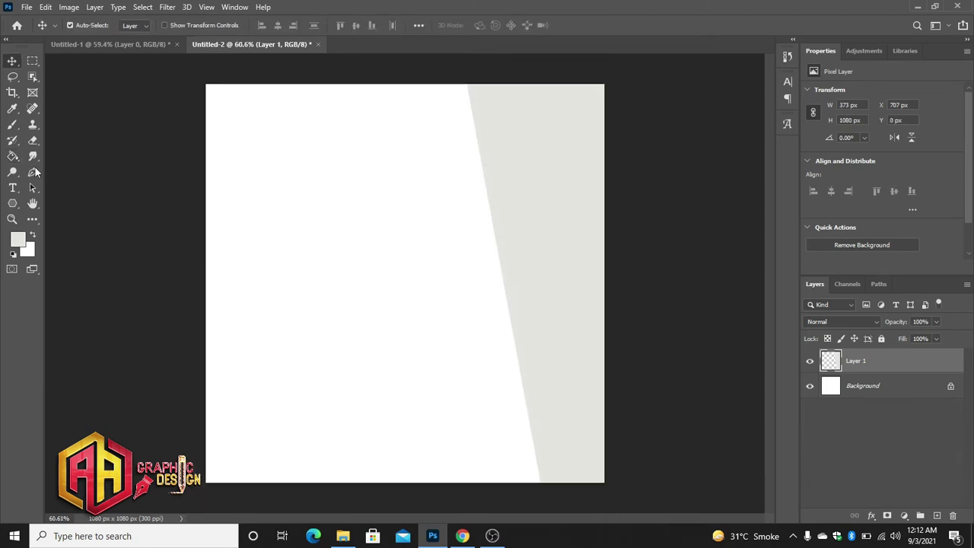
pyautogui.click(33, 172)
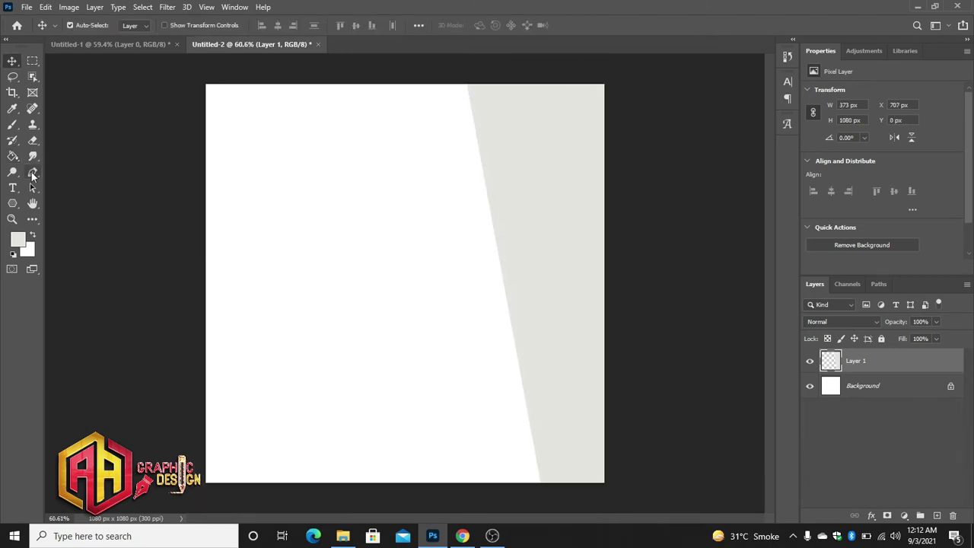
# - Draw a panel outline with rounded corners and a slanted right edge along the canvas's left side
pyautogui.click(195, 152)
pyautogui.click(362, 151)
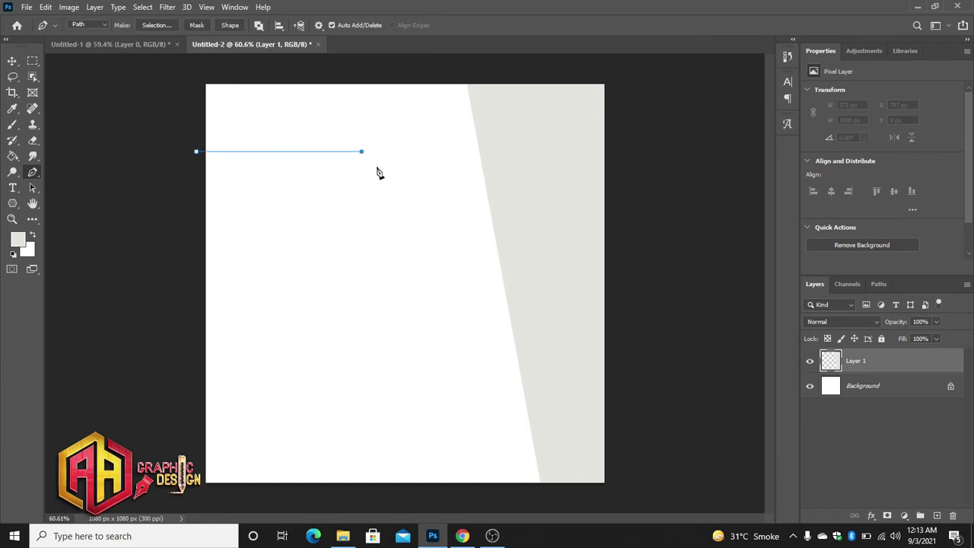
pyautogui.moveTo(377, 166); pyautogui.dragTo(379, 180)
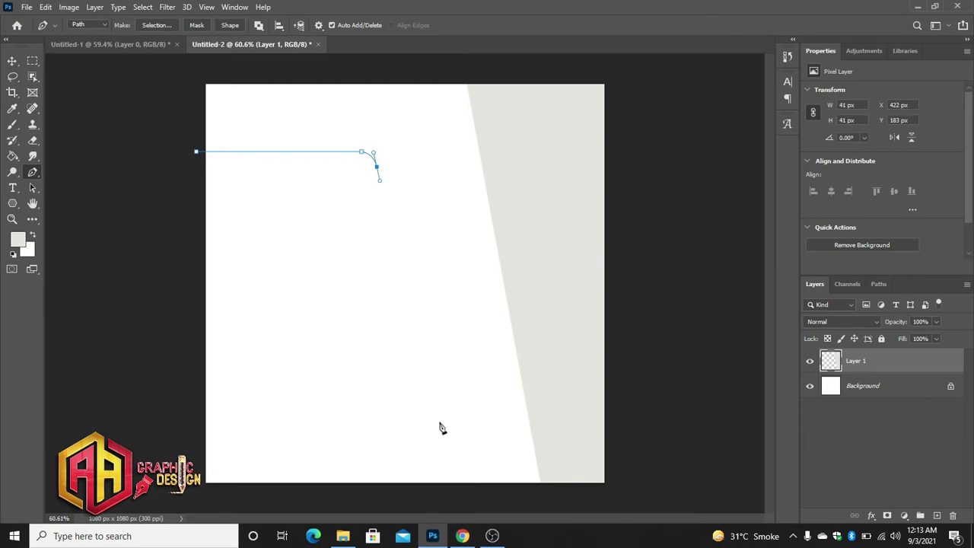
pyautogui.click(425, 422)
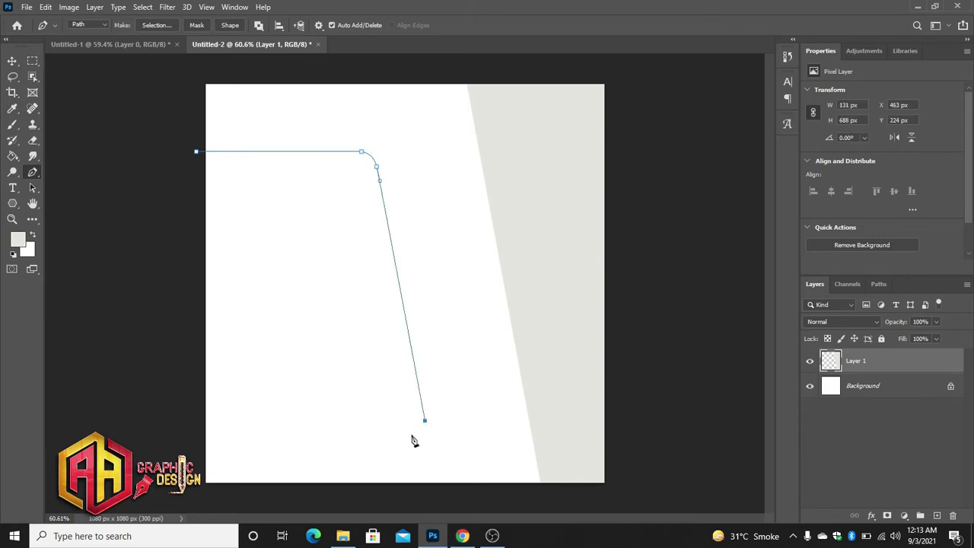
pyautogui.moveTo(411, 436); pyautogui.dragTo(395, 437)
pyautogui.click(174, 435)
pyautogui.click(196, 153)
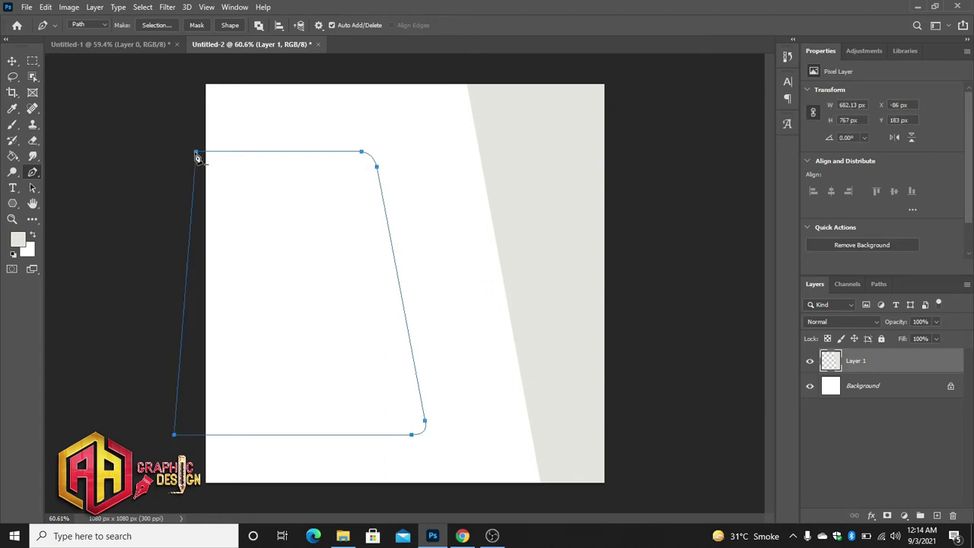
# - Fill the panel on new Layer 2 with dark grey #393937 and deselect
pyautogui.click(936, 516)
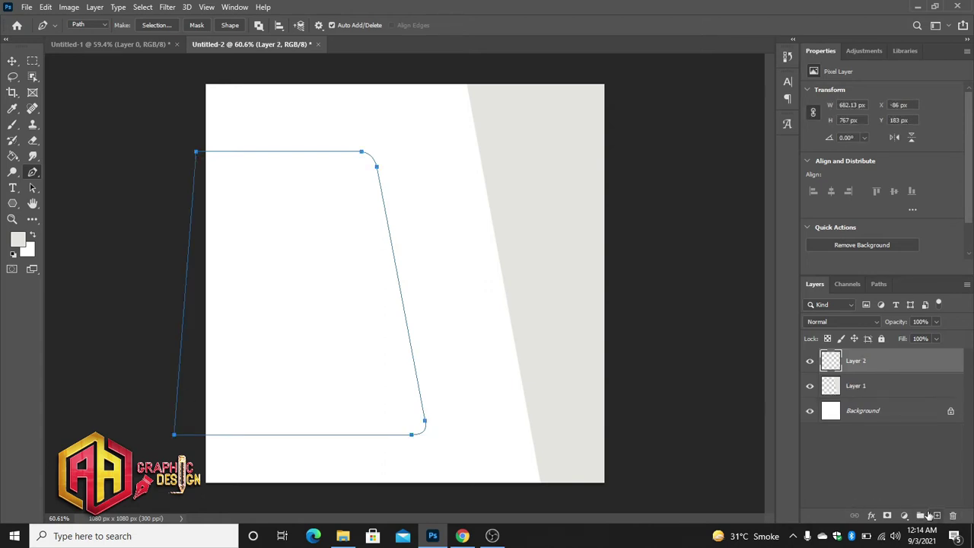
pyautogui.hotkey('ctrl', 'Return')
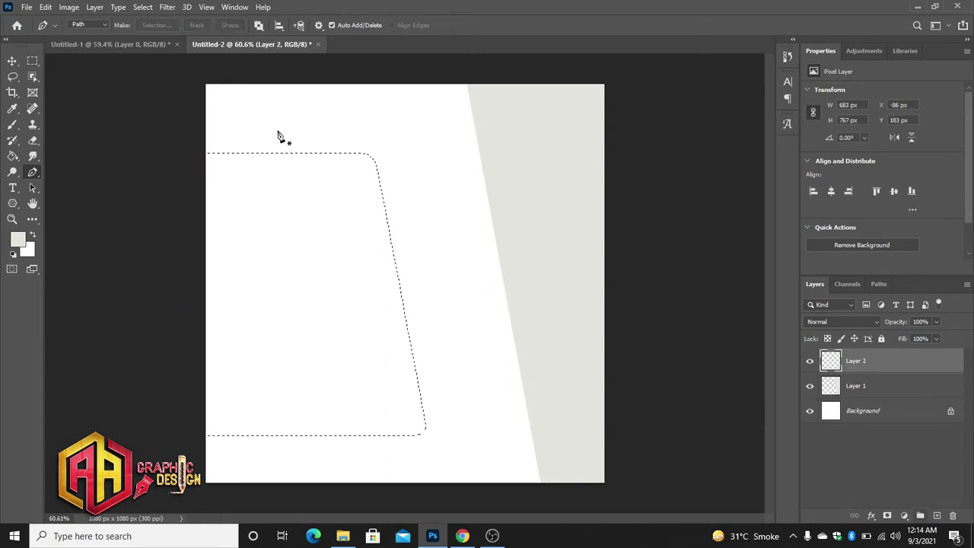
pyautogui.click(17, 239)
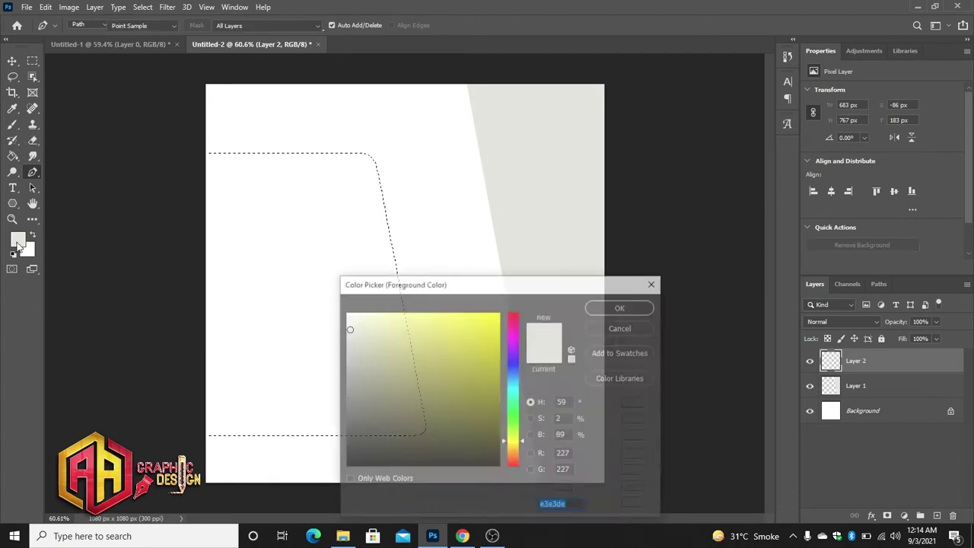
pyautogui.moveTo(349, 420); pyautogui.dragTo(351, 432)
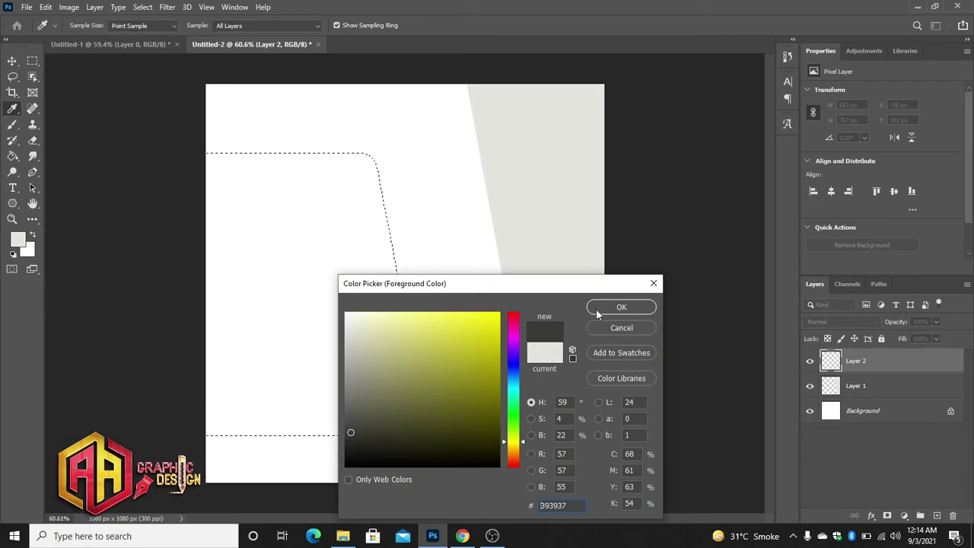
pyautogui.click(621, 308)
pyautogui.press('g')
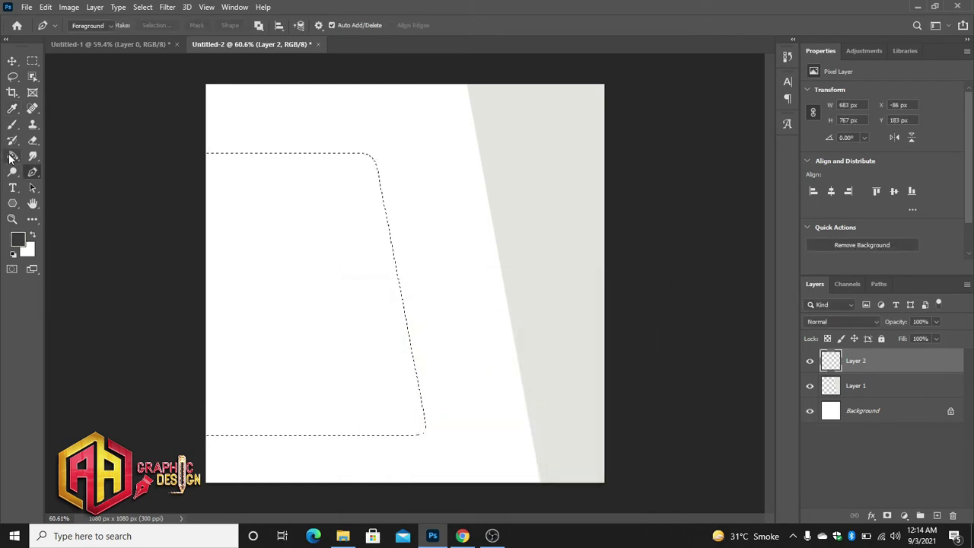
pyautogui.click(265, 263)
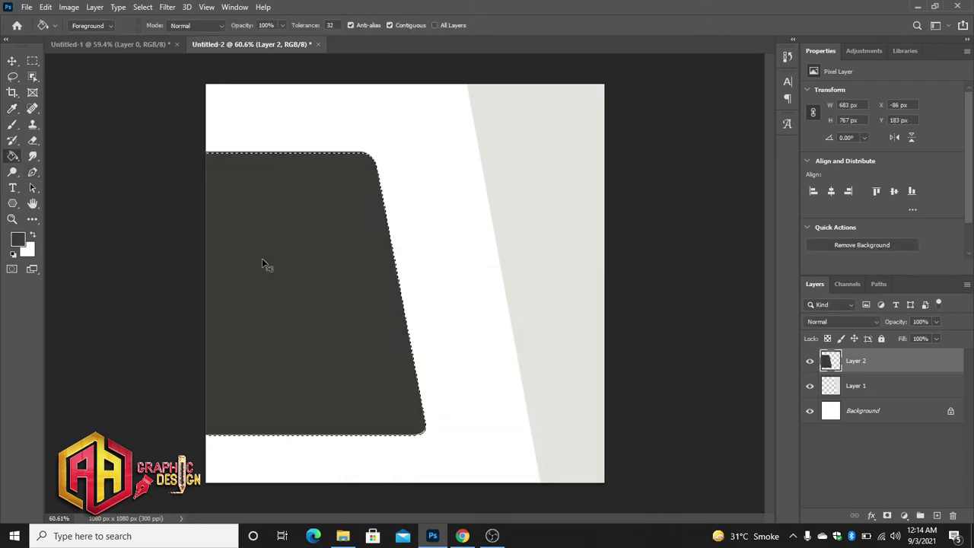
pyautogui.hotkey('ctrl', 'd')
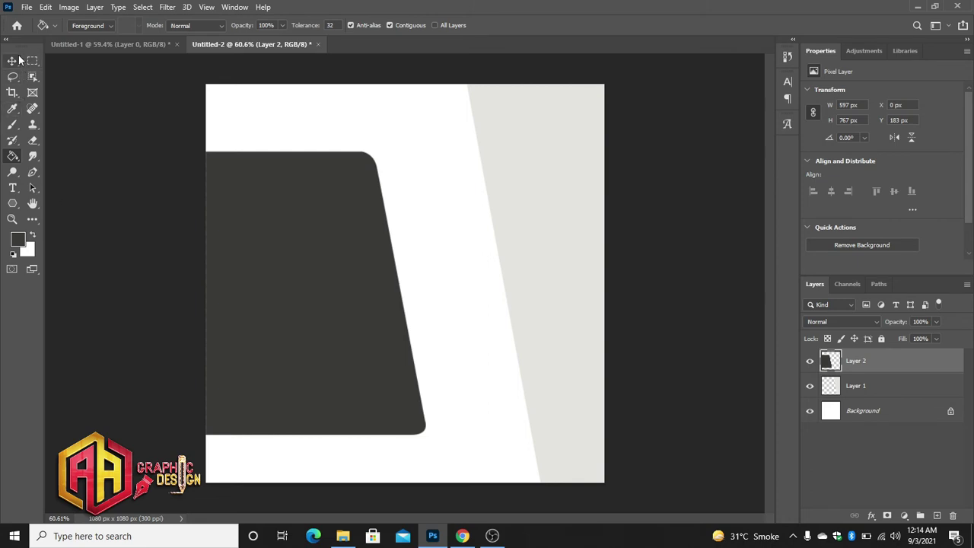
pyautogui.click(32, 172)
pyautogui.click(202, 140)
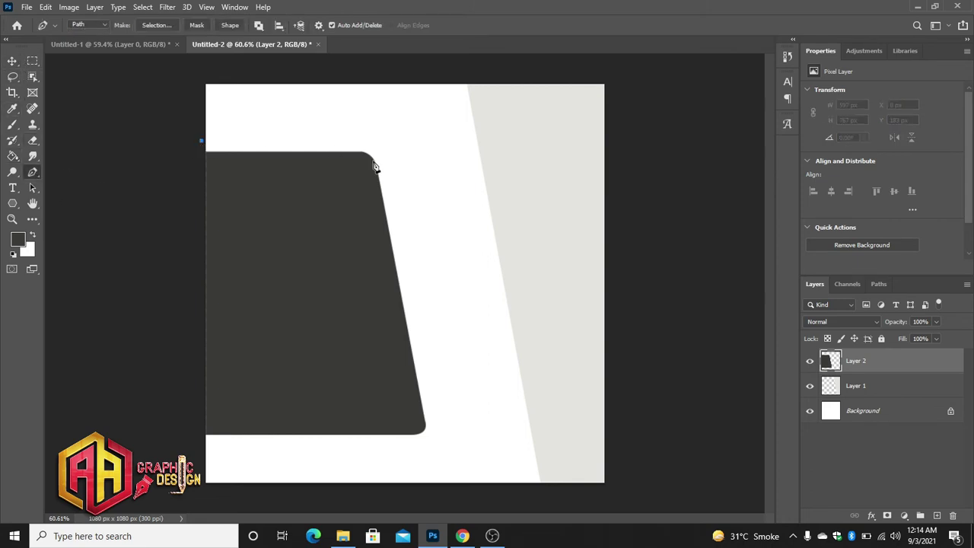
# - Draw a band with a curved, slanted end above the dark panel and fill it dark on Layer 3
pyautogui.click(360, 141)
pyautogui.moveTo(397, 111); pyautogui.dragTo(396, 111)
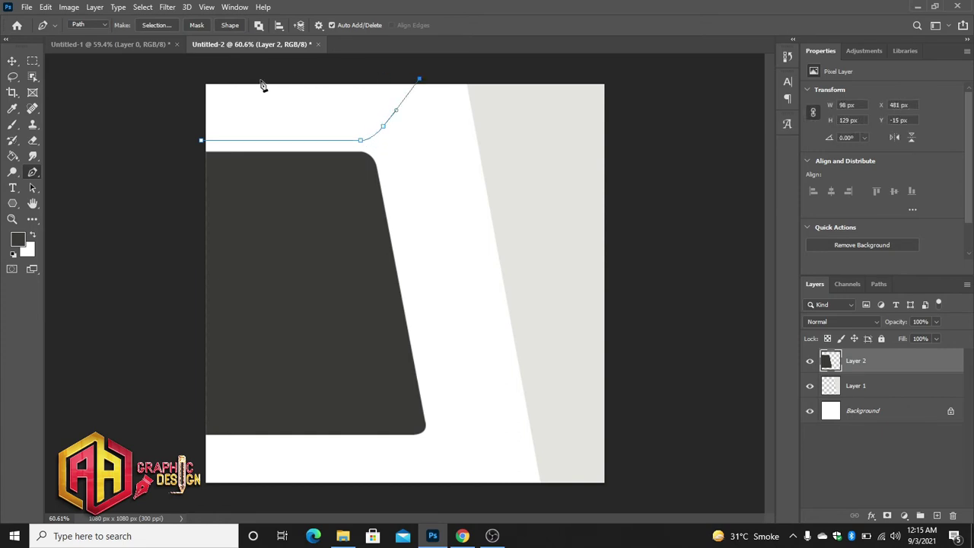
pyautogui.click(198, 78)
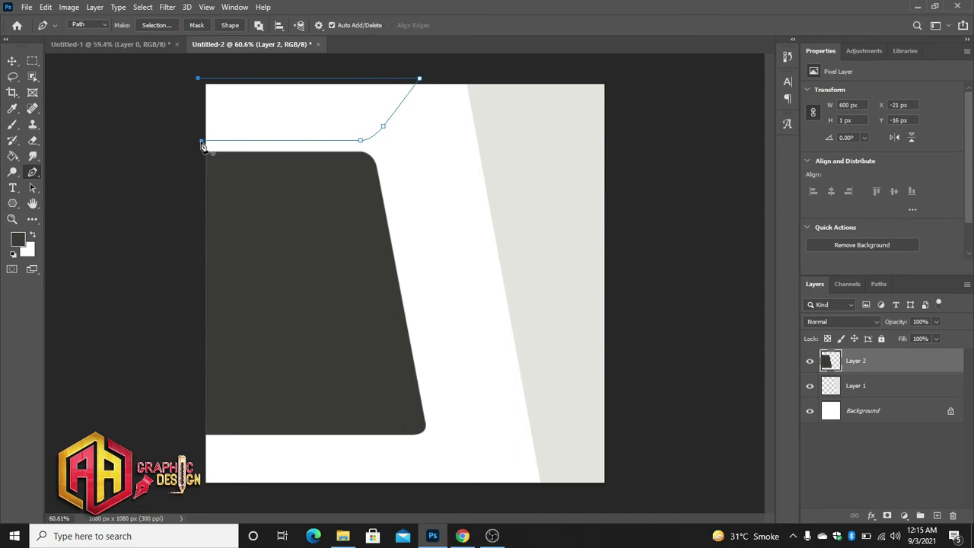
pyautogui.click(202, 141)
pyautogui.click(935, 517)
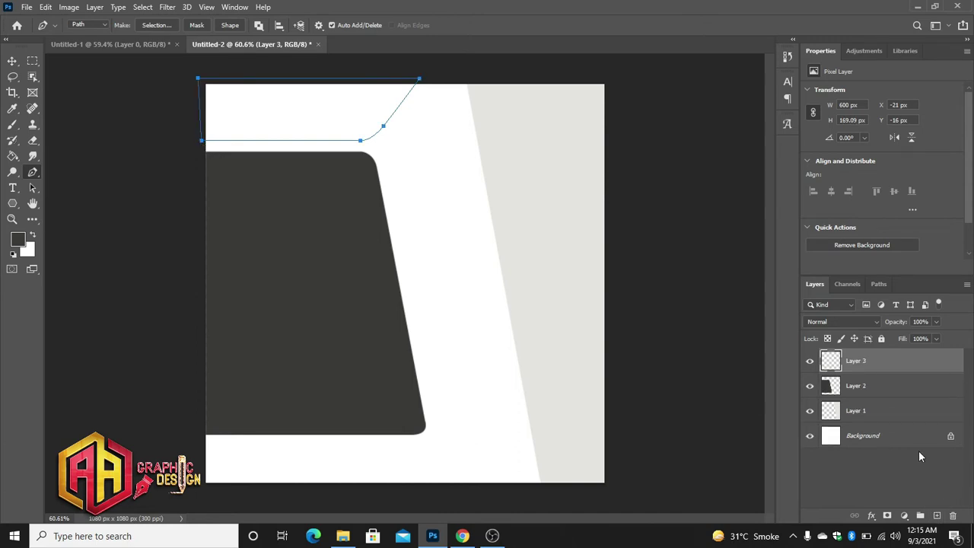
pyautogui.hotkey('ctrl', 'Return')
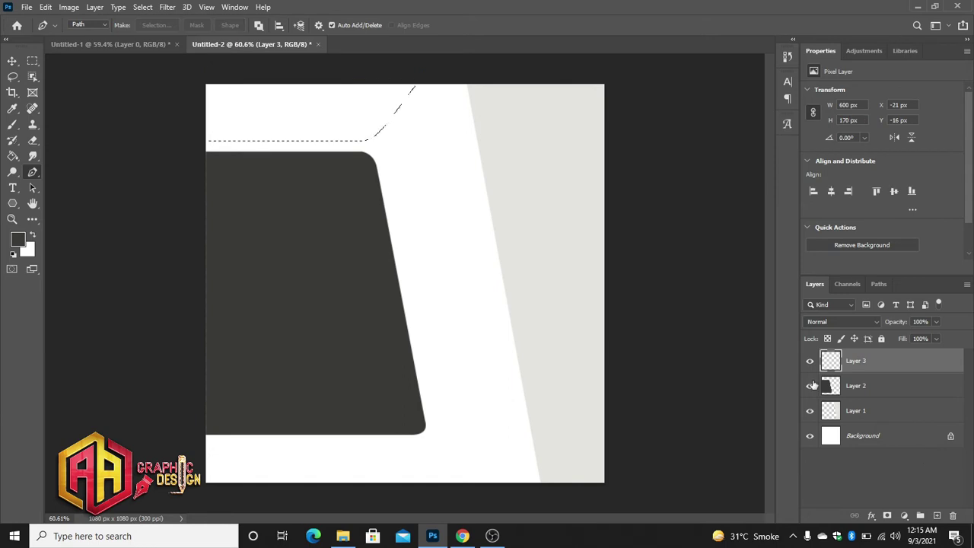
pyautogui.click(12, 156)
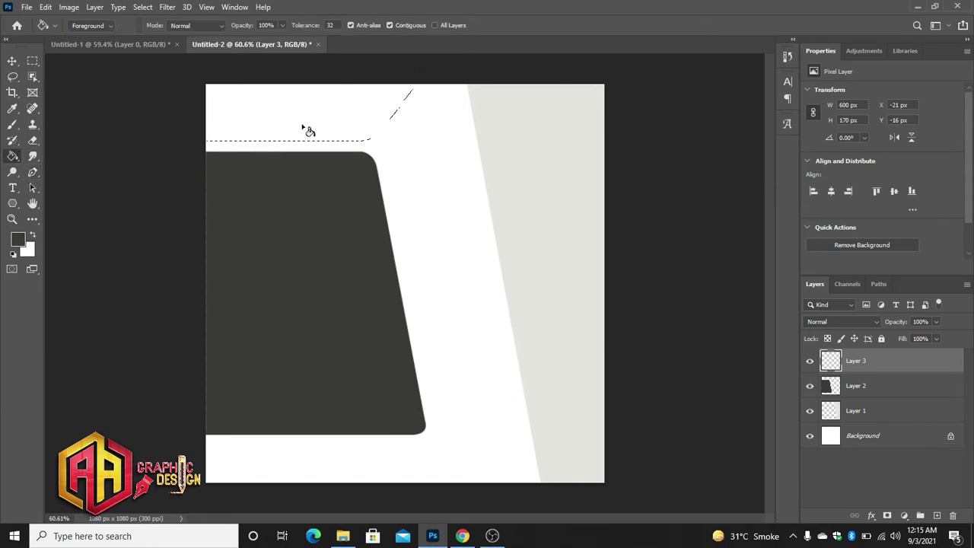
pyautogui.click(303, 129)
pyautogui.hotkey('ctrl', 'd')
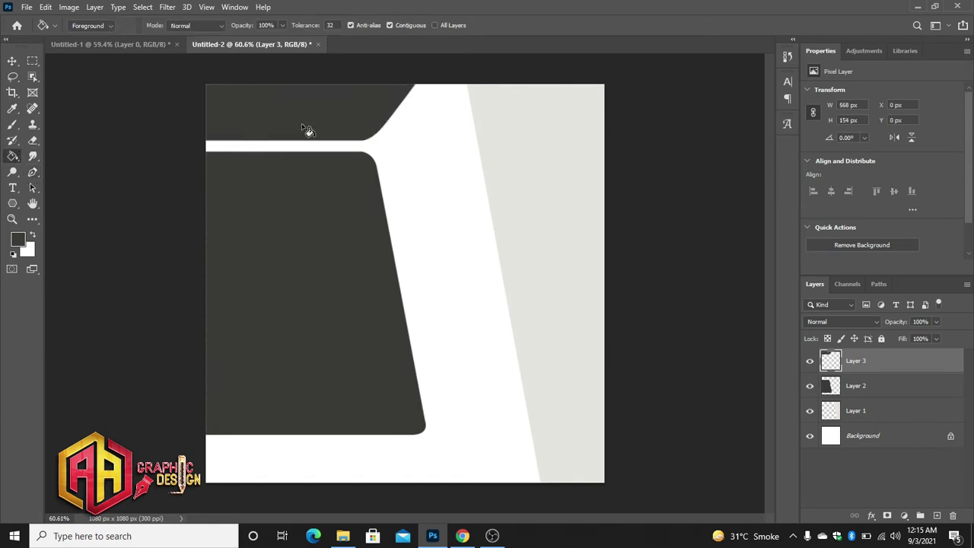
# - Scale the top band to 640 × 173 px and shift it flush with the canvas edges
pyautogui.click(12, 61)
pyautogui.hotkey('ctrl', 't')
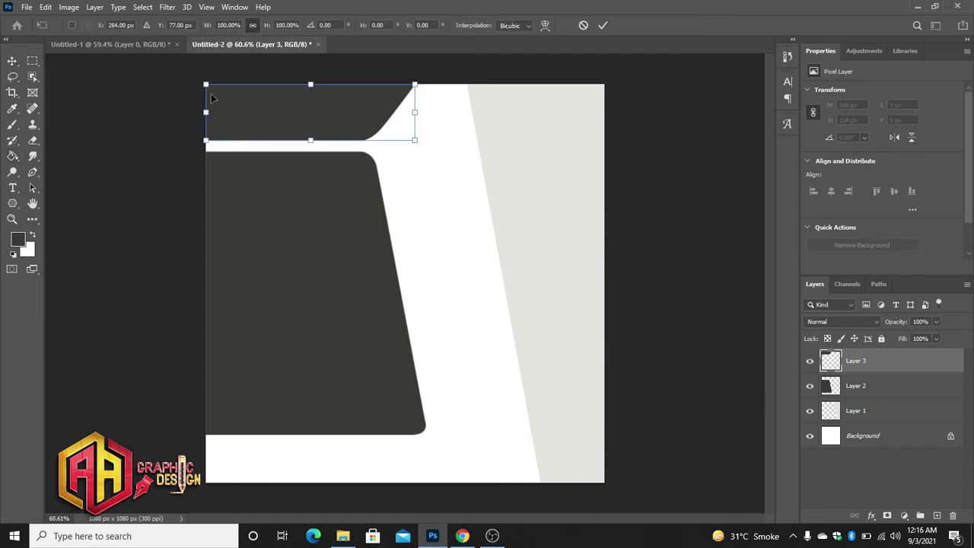
pyautogui.moveTo(205, 84); pyautogui.dragTo(180, 85)
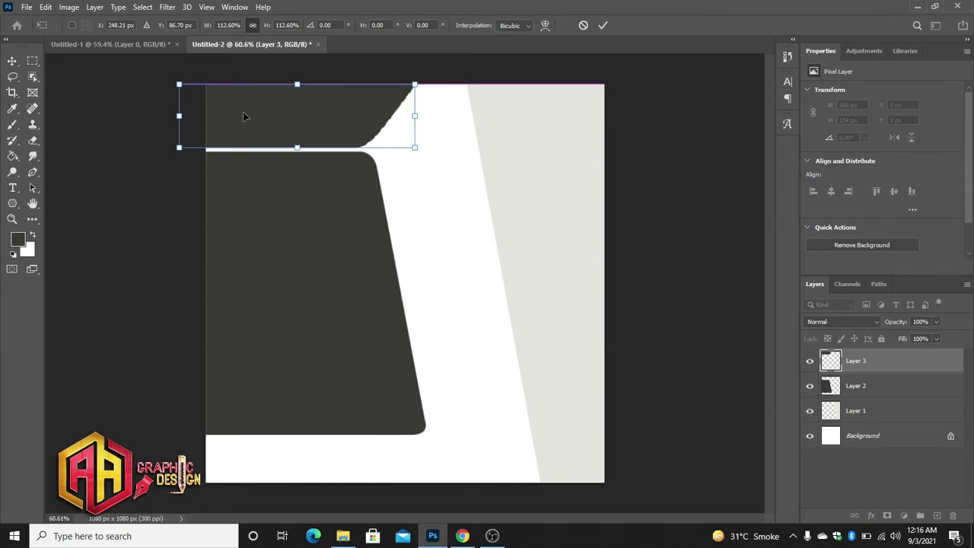
pyautogui.moveTo(276, 119); pyautogui.dragTo(303, 119)
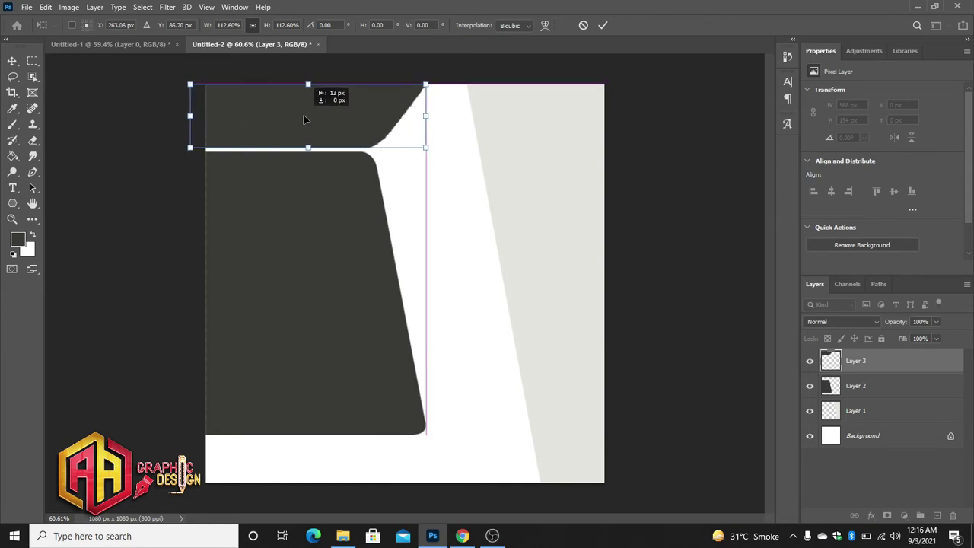
pyautogui.click(602, 26)
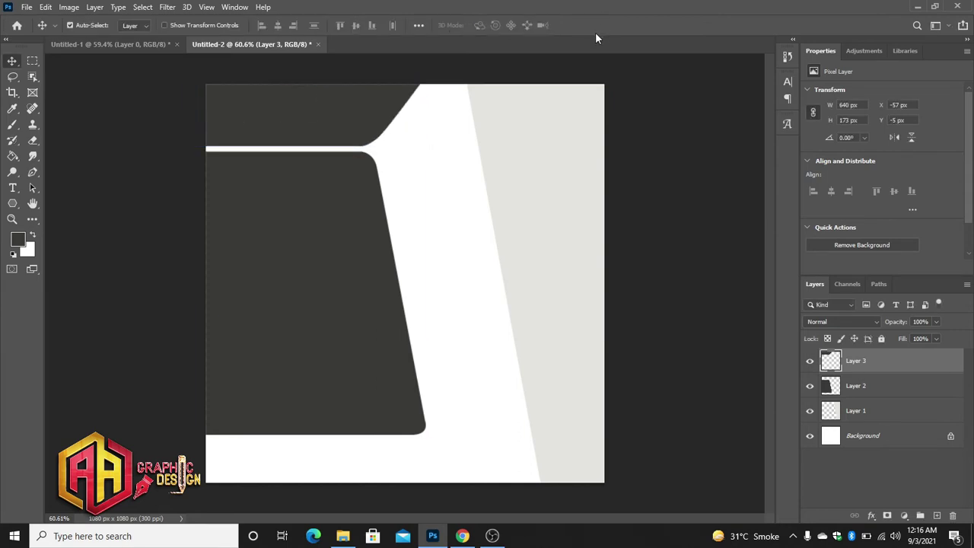
pyautogui.click(32, 174)
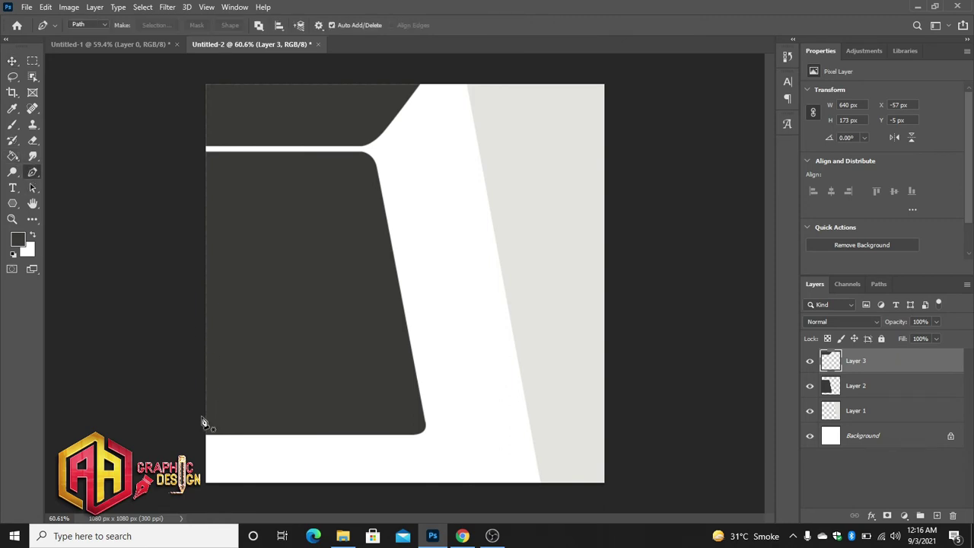
# - Outline a shape with a rounded, slanted end in the bottom-left corner and select it on a new layer
pyautogui.click(203, 422)
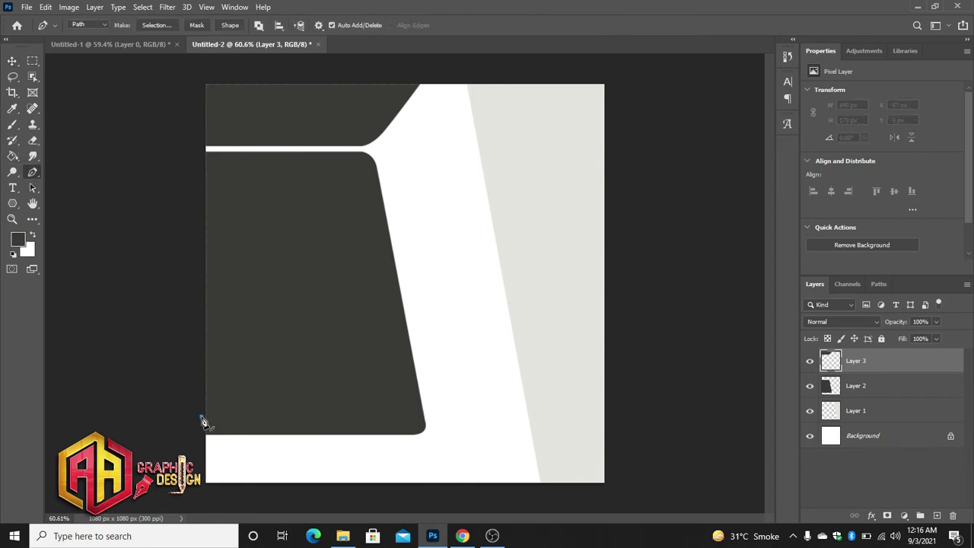
pyautogui.click(363, 417)
pyautogui.moveTo(356, 441); pyautogui.dragTo(354, 445)
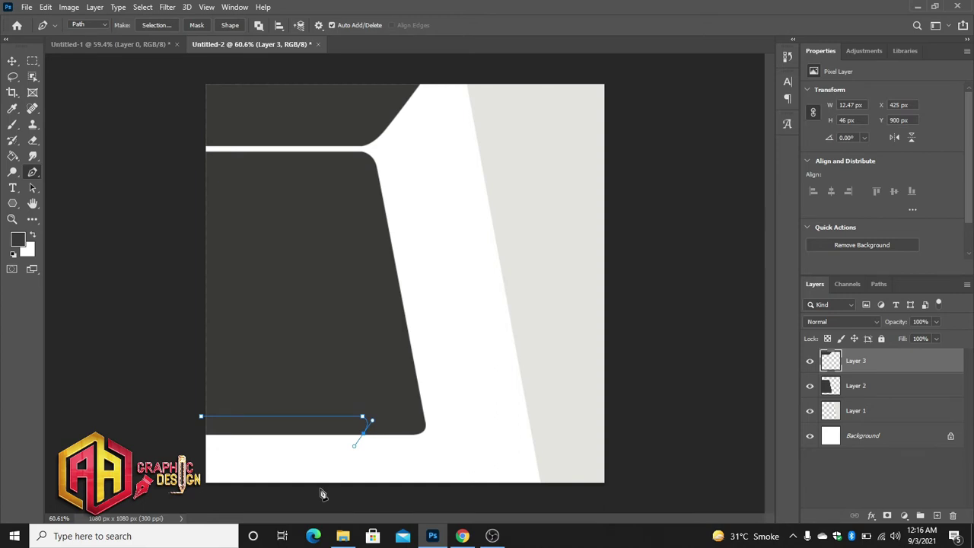
pyautogui.click(320, 490)
pyautogui.click(211, 489)
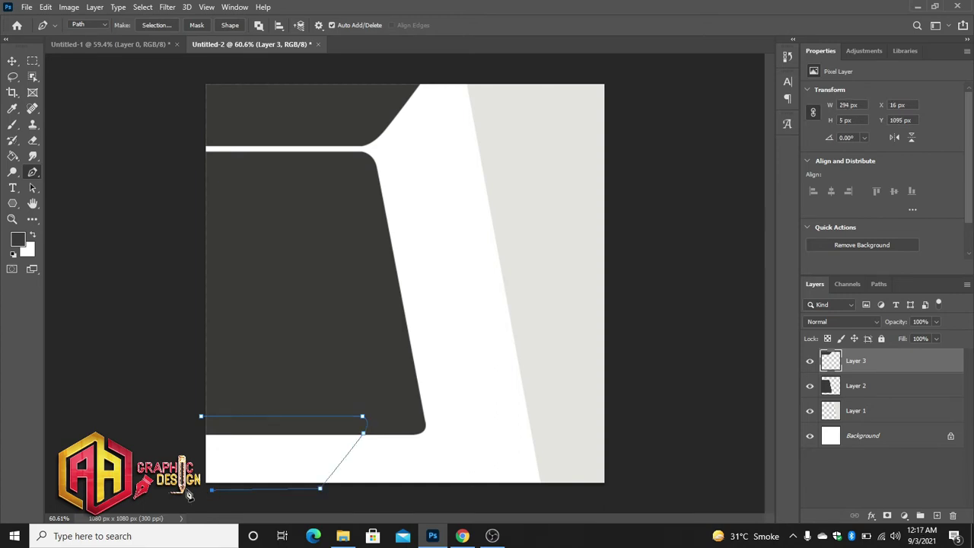
pyautogui.click(202, 421)
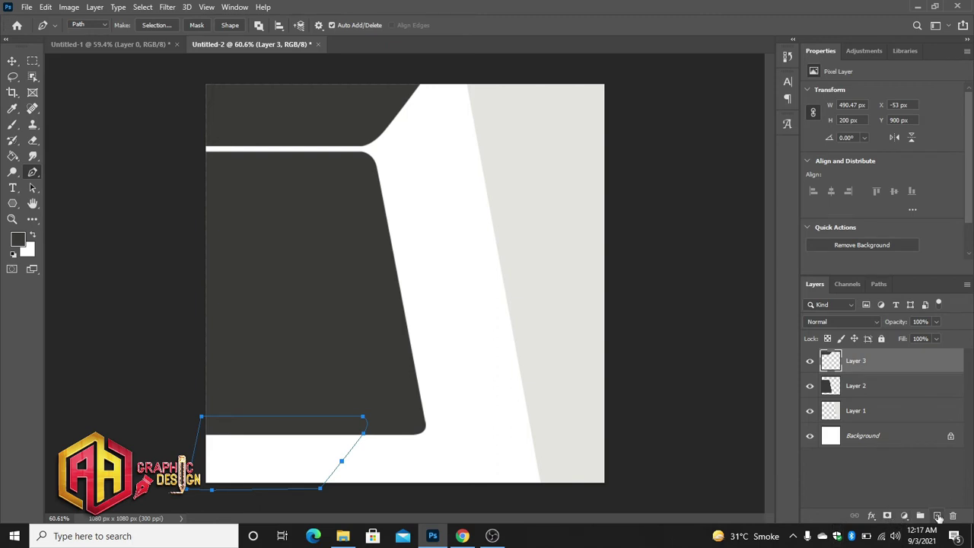
pyautogui.click(937, 516)
pyautogui.hotkey('ctrl', 'Return')
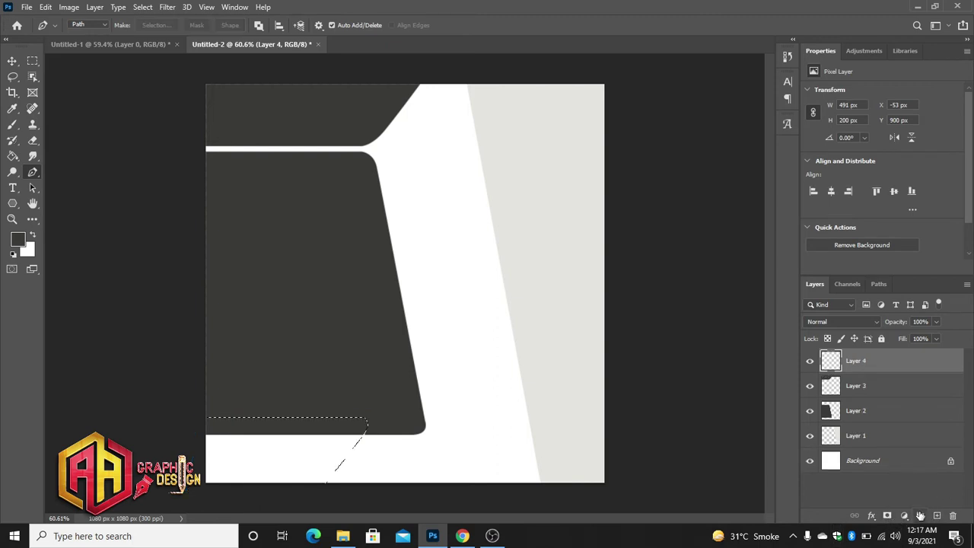
# - Fill the bottom-left selection with yellow #fcf903 and deselect
pyautogui.click(18, 239)
pyautogui.write('fcf903')
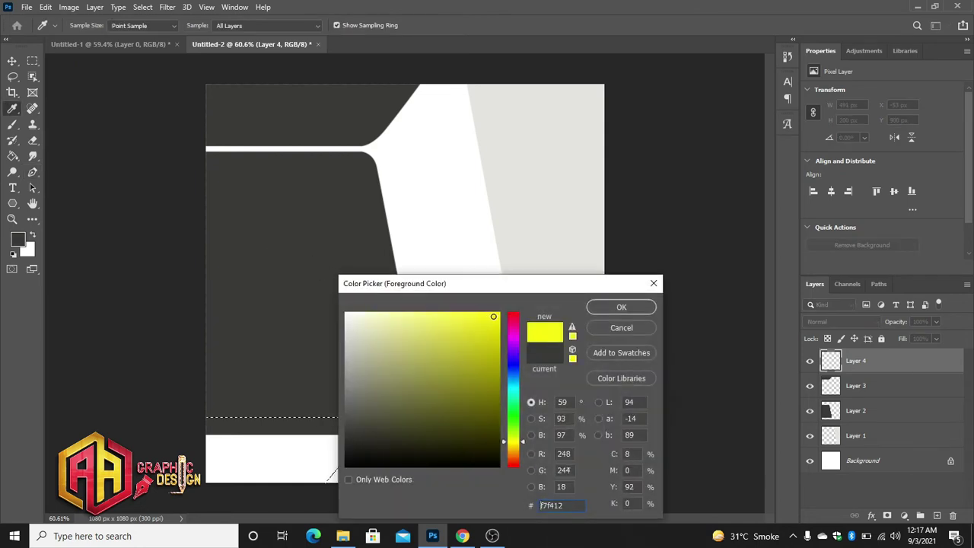
pyautogui.click(647, 308)
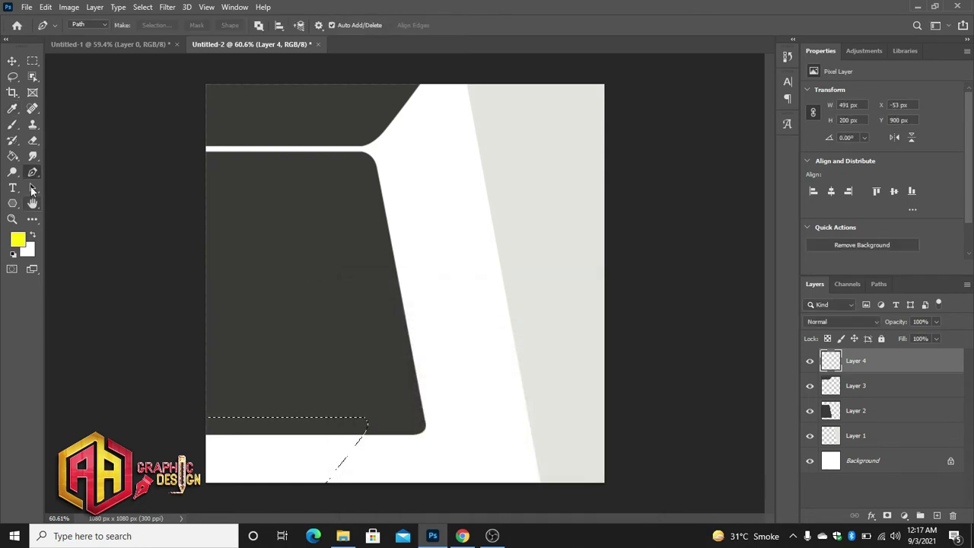
pyautogui.click(12, 157)
pyautogui.click(281, 442)
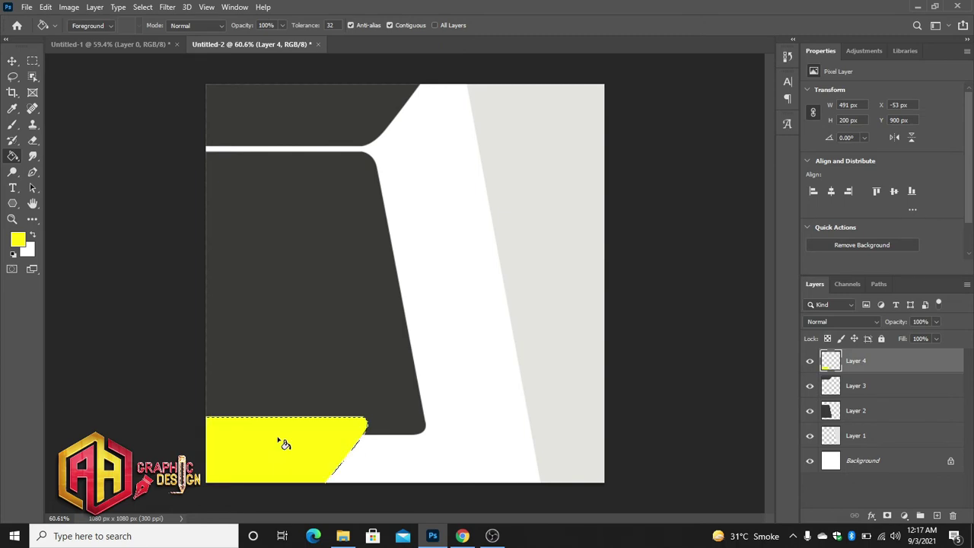
pyautogui.hotkey('ctrl', 'd')
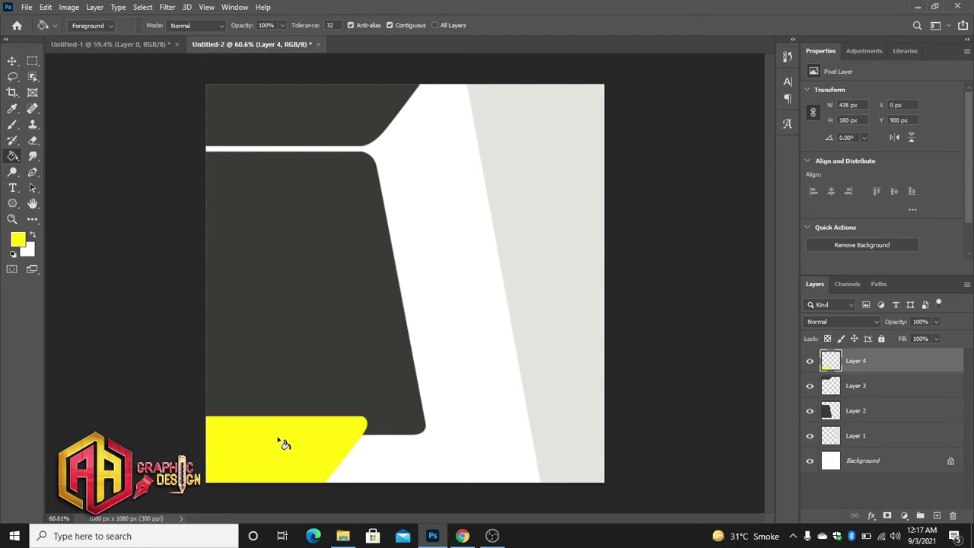
# - Scale the dark Layer 2 panel up to 106.7%, nudging it slightly left
pyautogui.click(13, 61)
pyautogui.click(354, 310)
pyautogui.hotkey('ctrl', 't')
pyautogui.moveTo(426, 436); pyautogui.dragTo(440, 452)
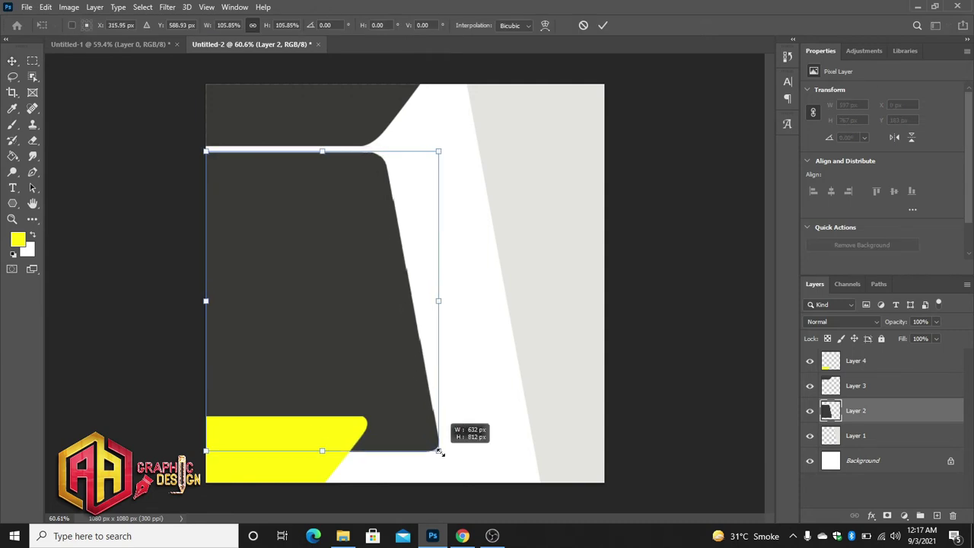
pyautogui.moveTo(394, 389); pyautogui.dragTo(384, 387)
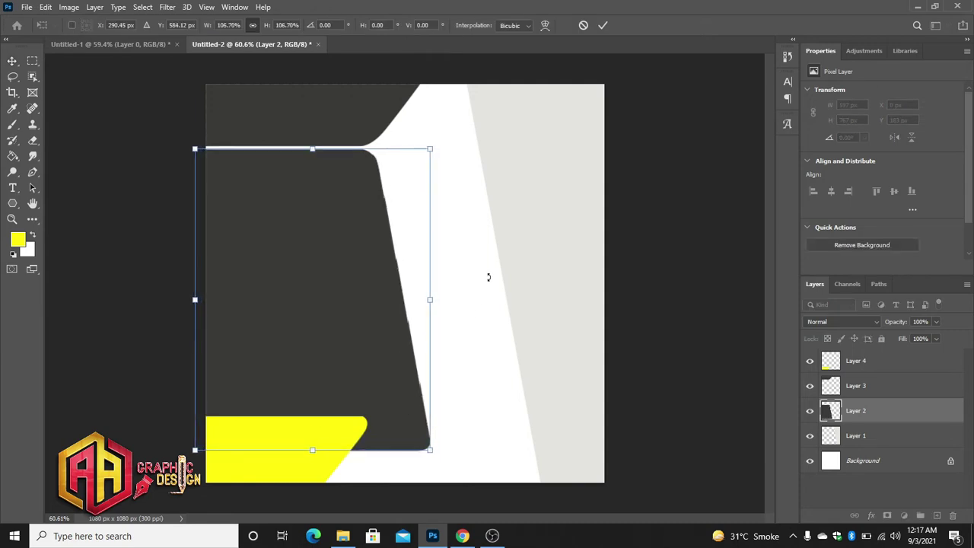
pyautogui.press('Left')
pyautogui.press('Left')
pyautogui.press('Left')
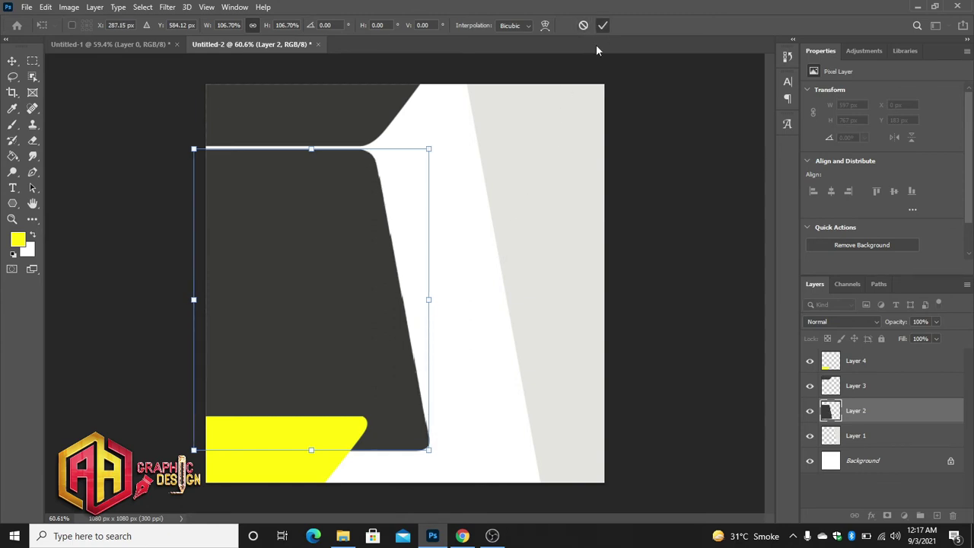
pyautogui.press('Return')
# - Enlarge the yellow shape to 478 × 197 px and move it down to the canvas bottom
pyautogui.click(243, 457)
pyautogui.hotkey('ctrl', 't')
pyautogui.moveTo(366, 486); pyautogui.dragTo(381, 496)
pyautogui.moveTo(337, 460); pyautogui.dragTo(337, 467)
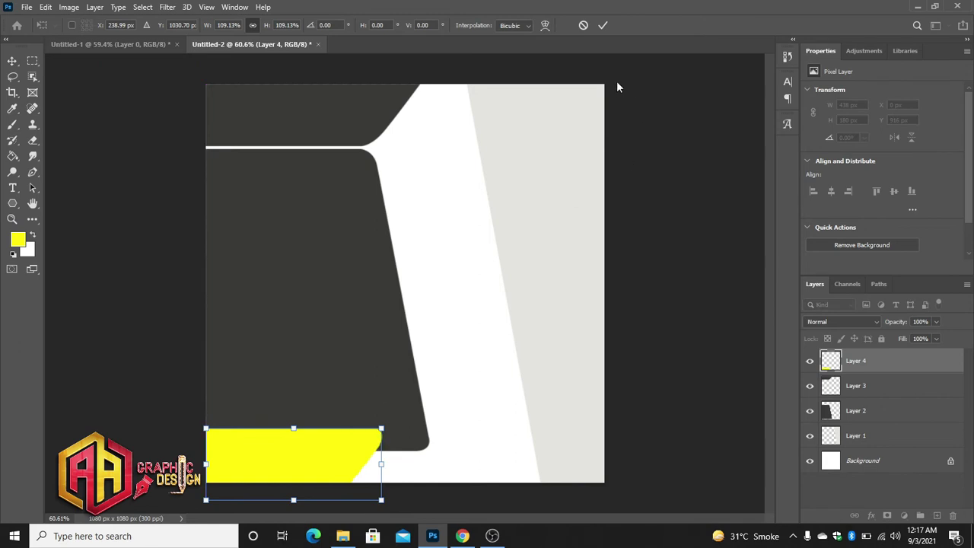
pyautogui.click(602, 25)
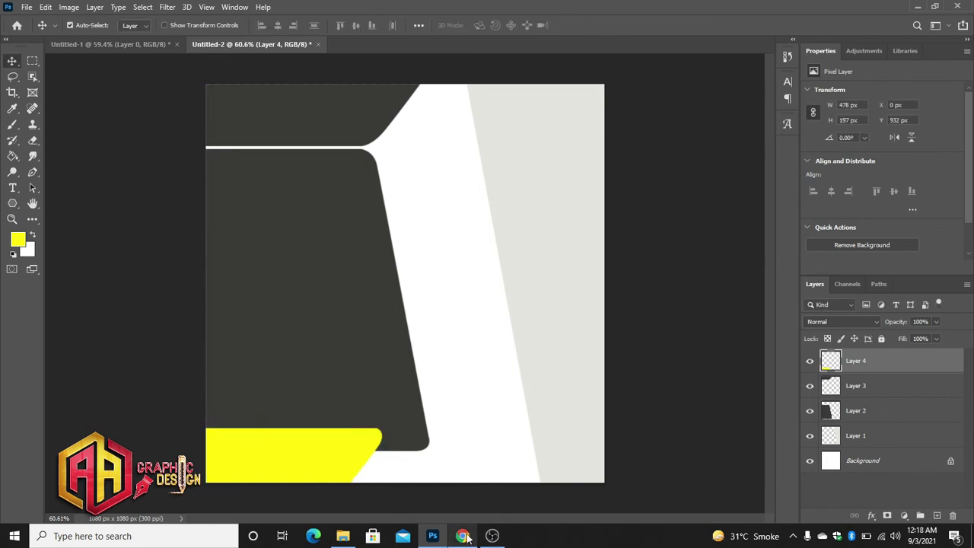
# - Draw a panel outline with rounded left corners and a slanted edge on the canvas's right side
pyautogui.click(32, 172)
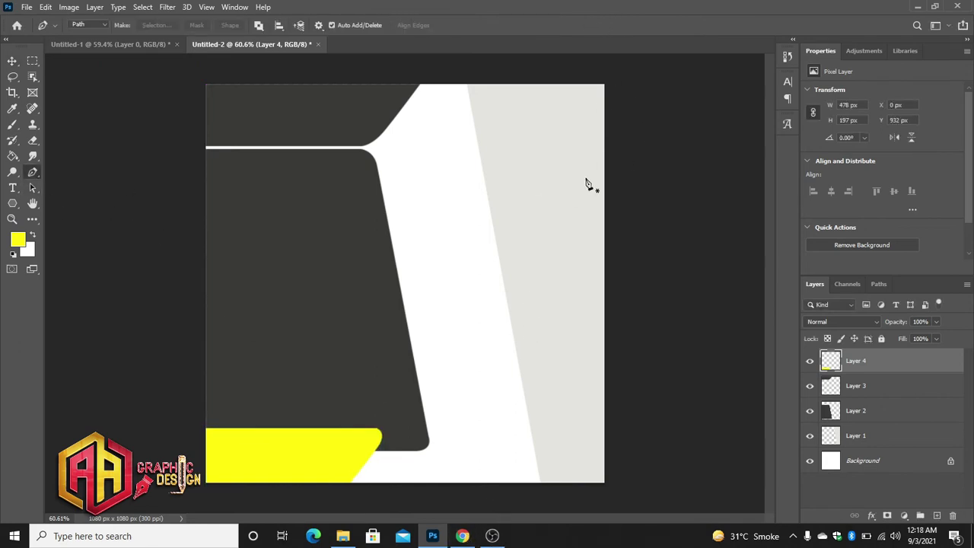
pyautogui.click(623, 180)
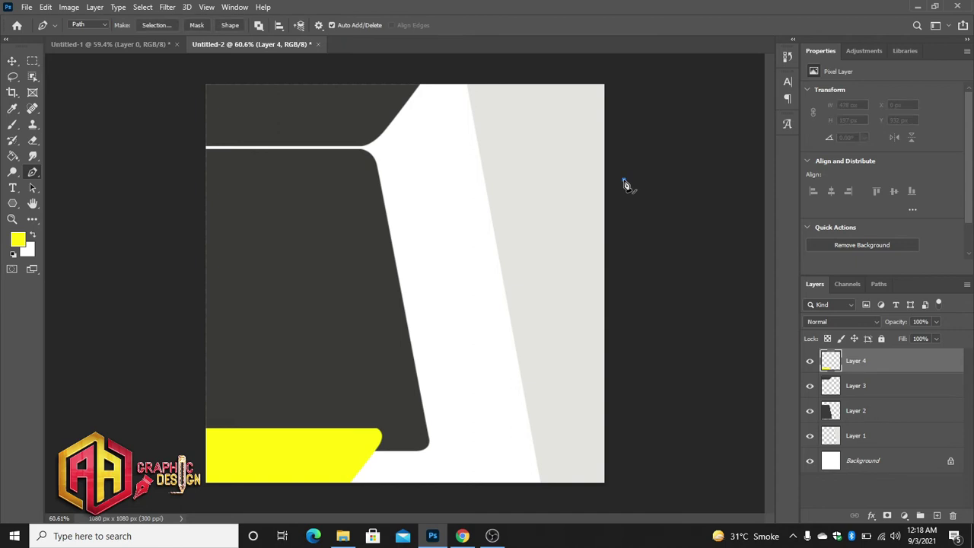
pyautogui.click(407, 180)
pyautogui.click(394, 203)
pyautogui.moveTo(398, 217); pyautogui.dragTo(398, 226)
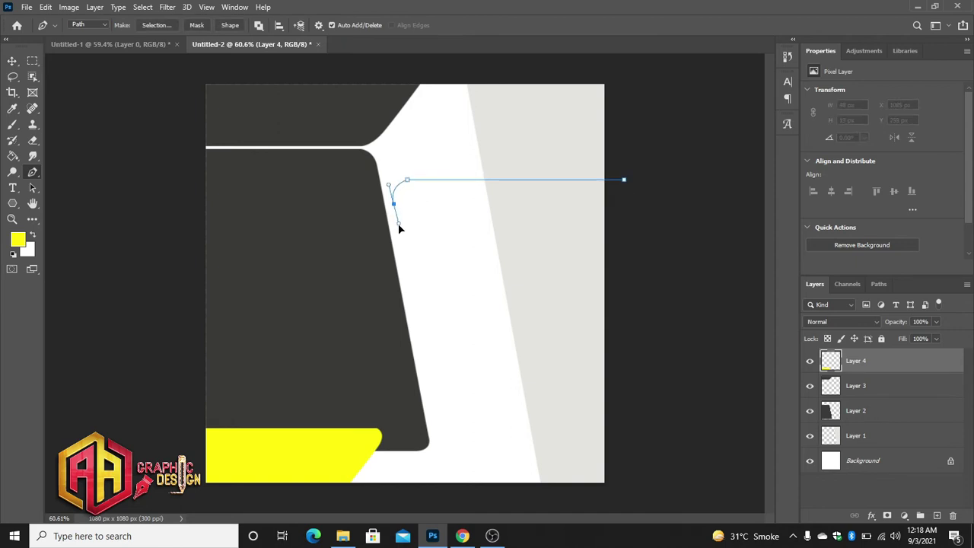
pyautogui.click(433, 411)
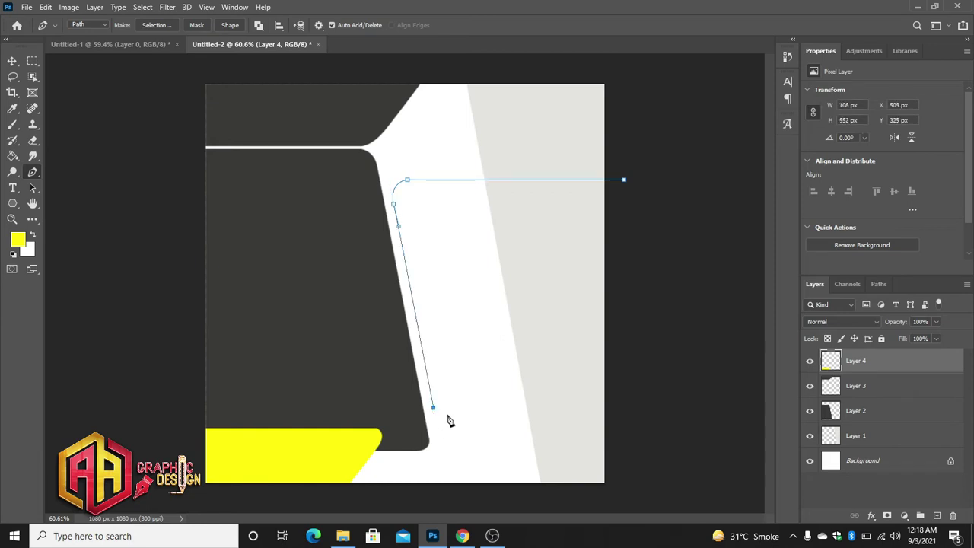
pyautogui.moveTo(448, 415); pyautogui.dragTo(455, 415)
pyautogui.click(628, 414)
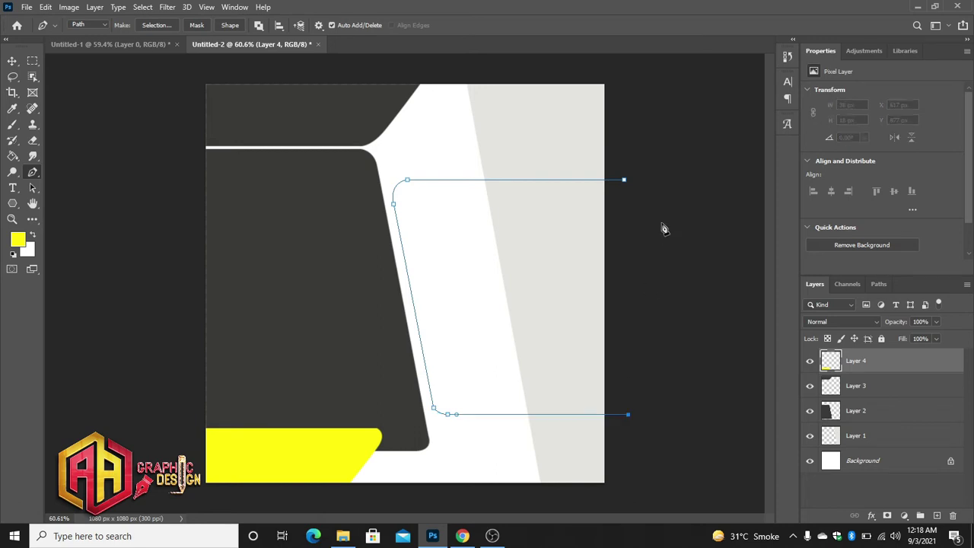
pyautogui.click(624, 181)
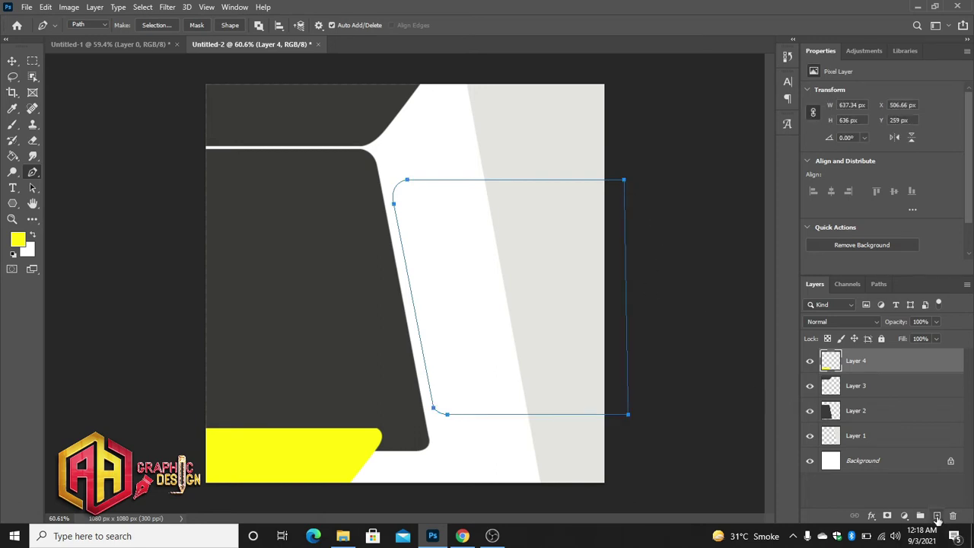
# - Fill the right panel on new Layer 5 with black #000000 and deselect
pyautogui.click(937, 516)
pyautogui.hotkey('ctrl', 'Return')
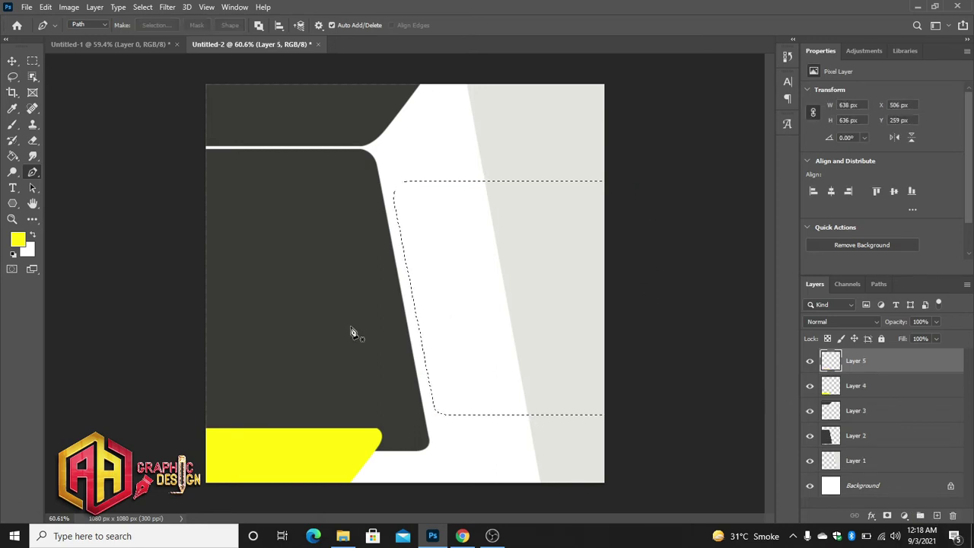
pyautogui.click(17, 239)
pyautogui.write('000000')
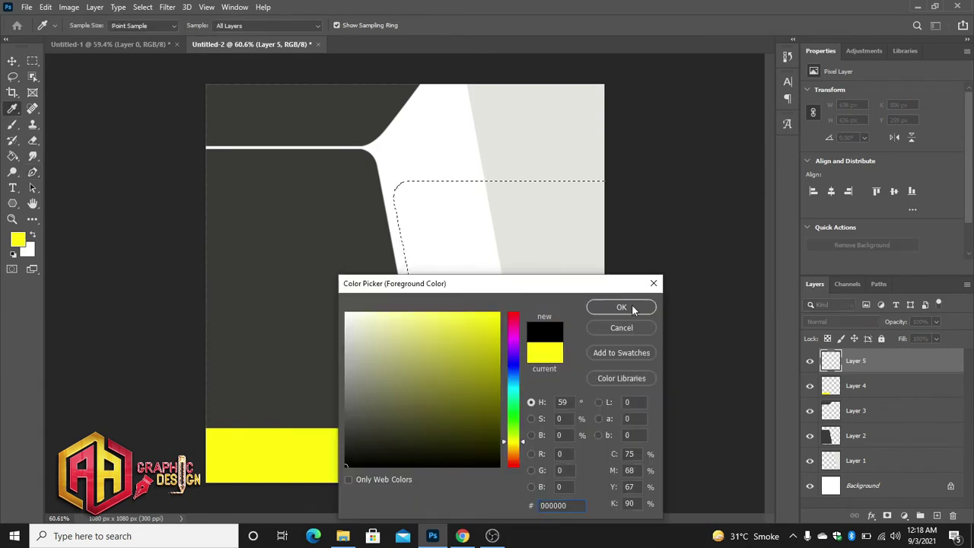
pyautogui.click(622, 305)
pyautogui.press('g')
pyautogui.click(407, 242)
pyautogui.hotkey('ctrl', 'd')
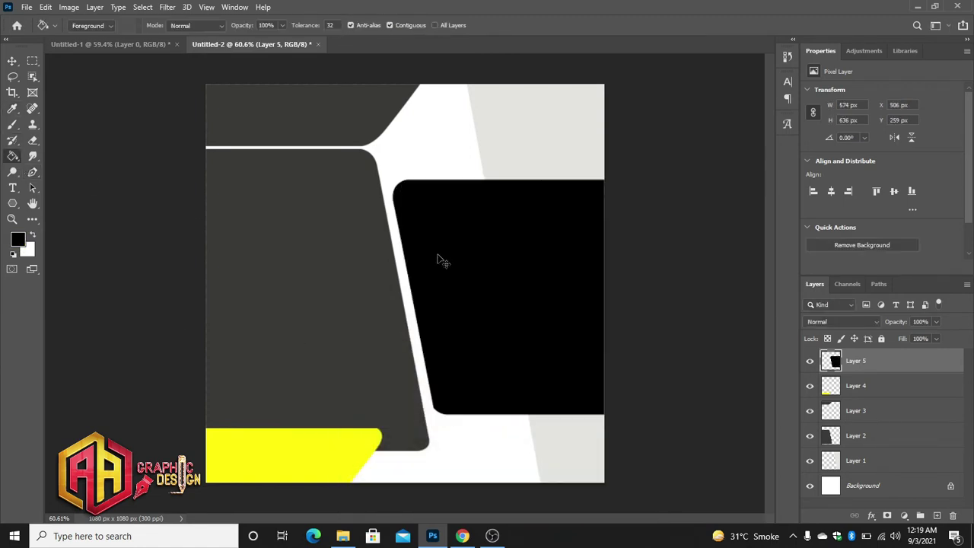
# - Enlarge the black panel toward the top-left to 594 × 658 px
pyautogui.press('v')
pyautogui.hotkey('ctrl', 't')
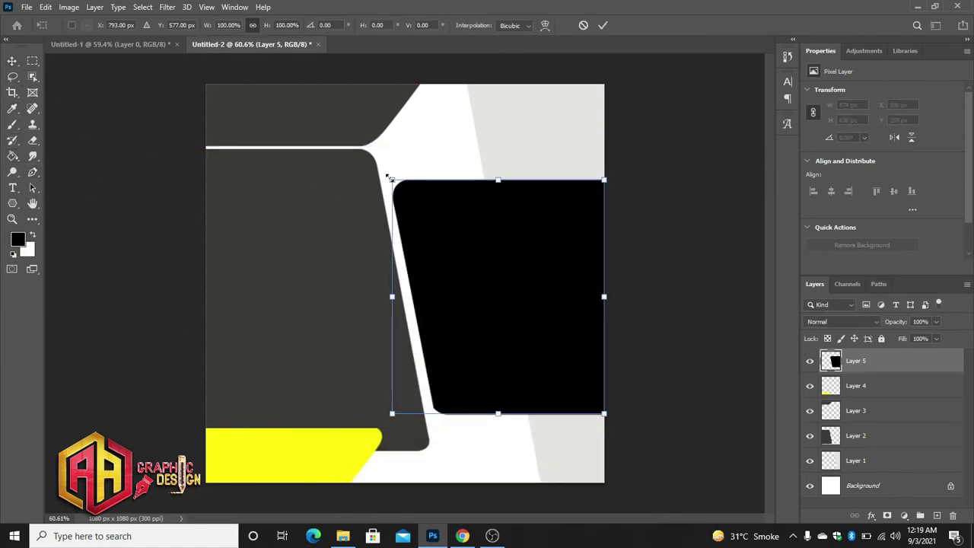
pyautogui.moveTo(392, 180); pyautogui.dragTo(376, 172)
pyautogui.click(602, 26)
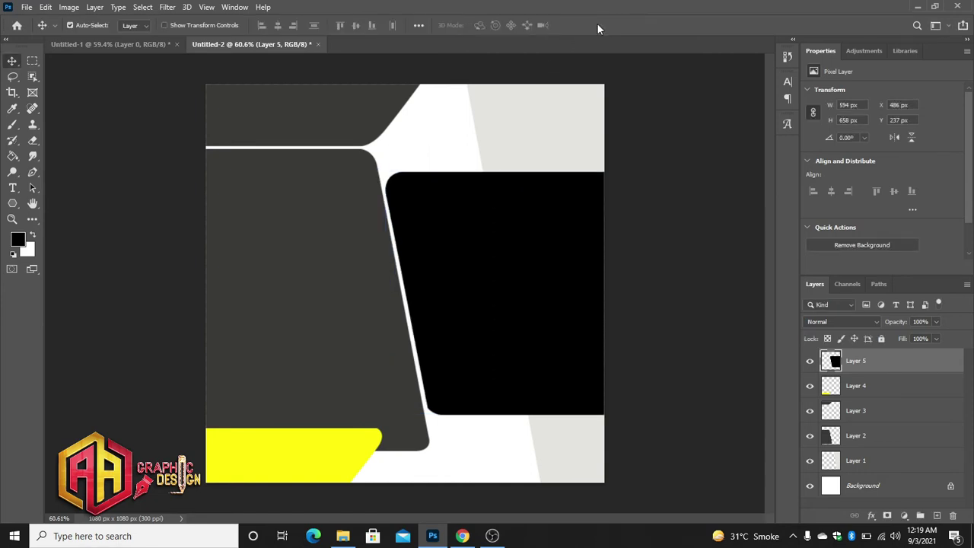
# - Draw a rectangle with no fill, a 2 px white stroke and 50 px rounded corners on the dark panel
pyautogui.click(15, 202)
pyautogui.click(52, 203)
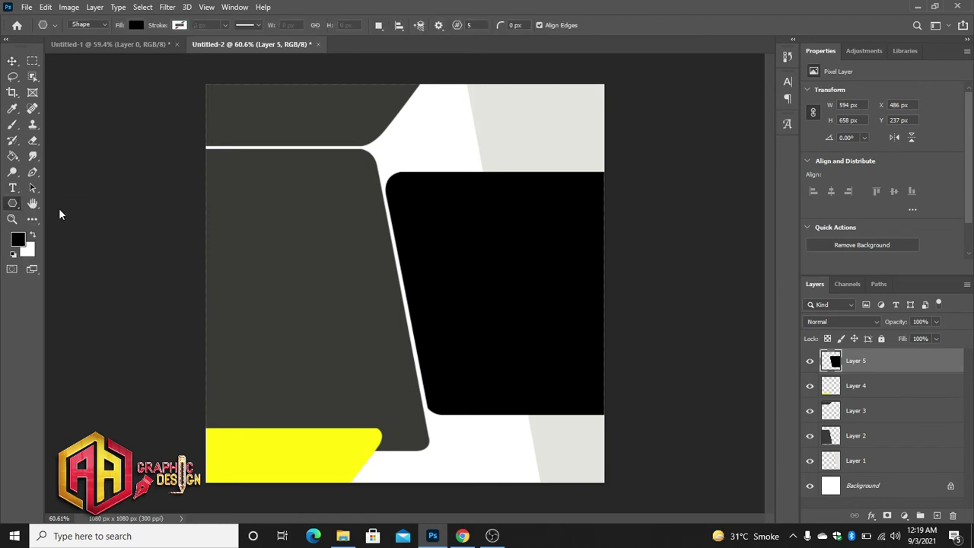
pyautogui.click(136, 25)
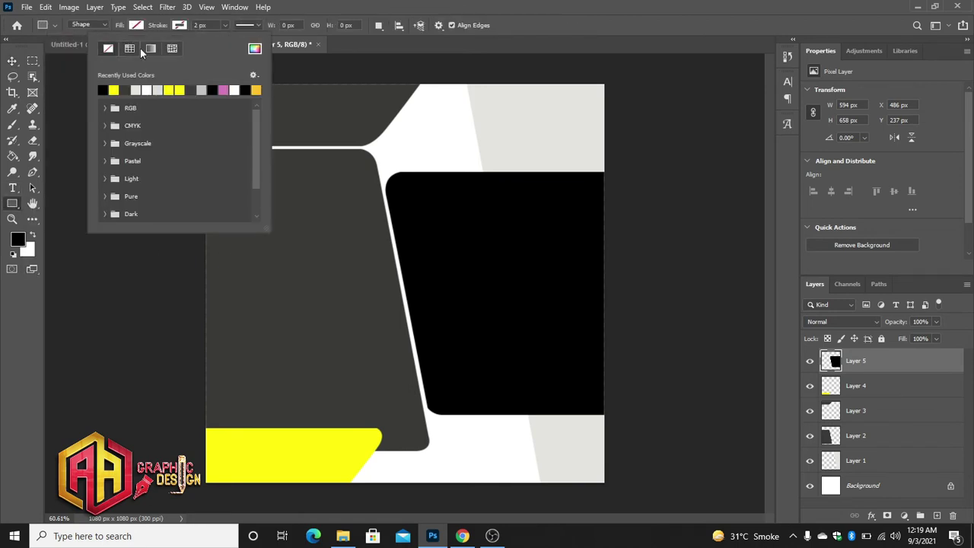
pyautogui.click(151, 89)
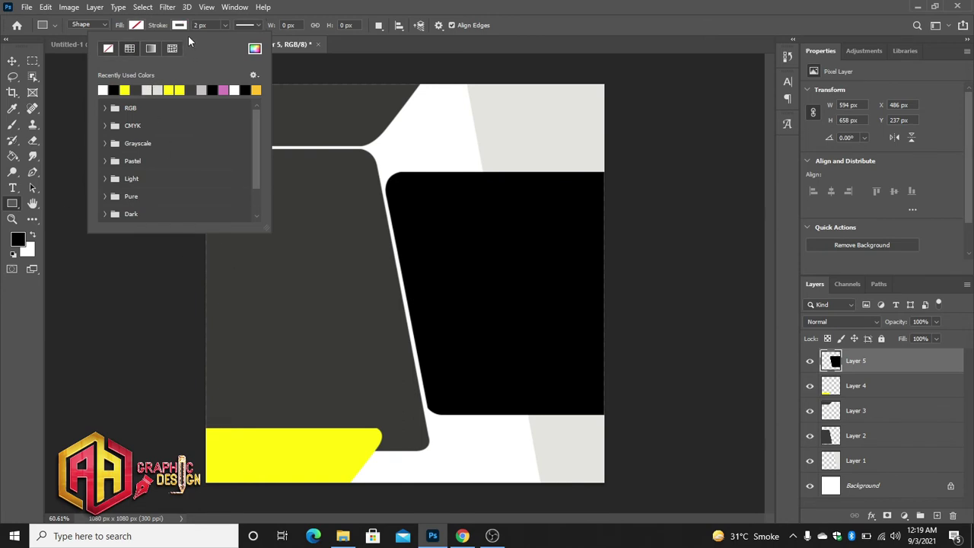
pyautogui.click(225, 262)
pyautogui.moveTo(227, 311); pyautogui.dragTo(350, 393)
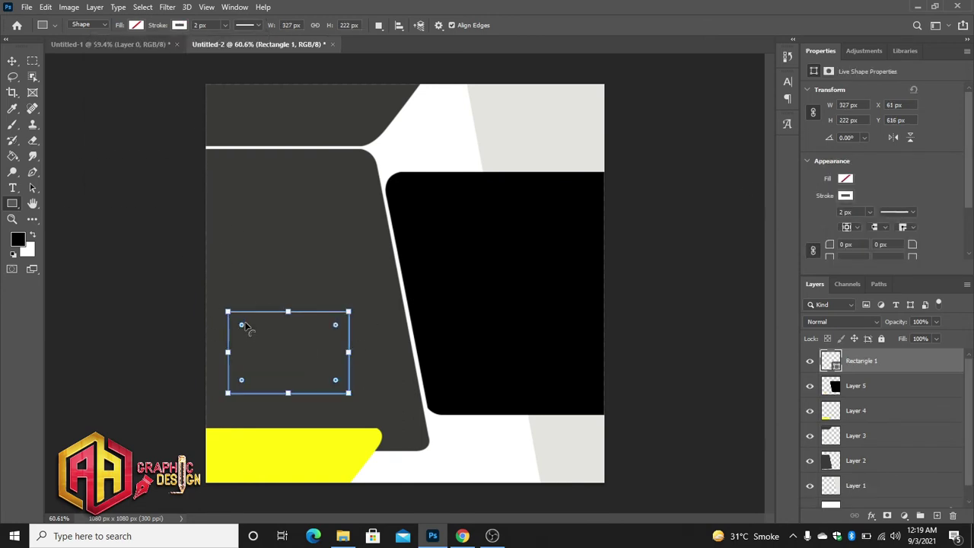
pyautogui.moveTo(242, 325); pyautogui.dragTo(221, 292)
# - Skew the rounded frame by raising its bottom-right corner, accepting the path conversion
pyautogui.hotkey('ctrl', 't')
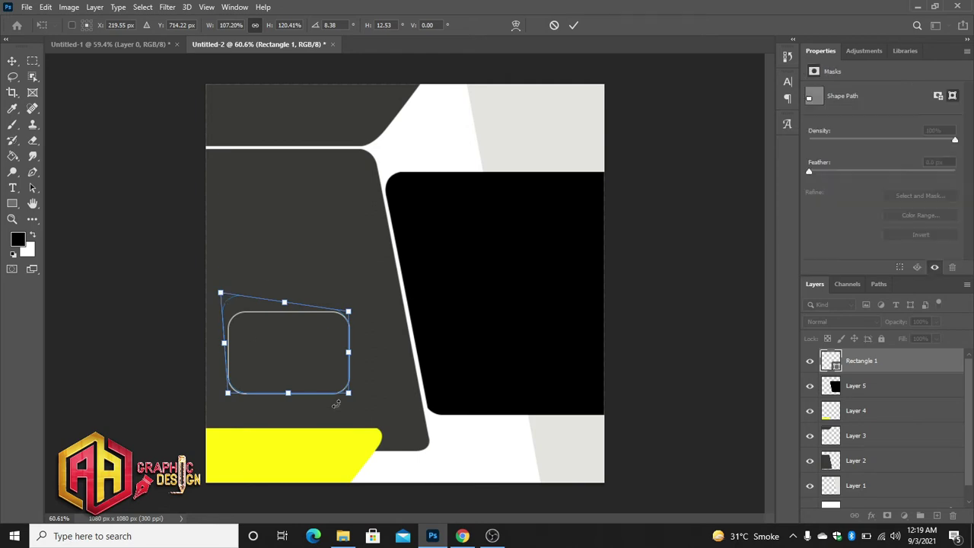
pyautogui.moveTo(349, 393); pyautogui.dragTo(342, 388)
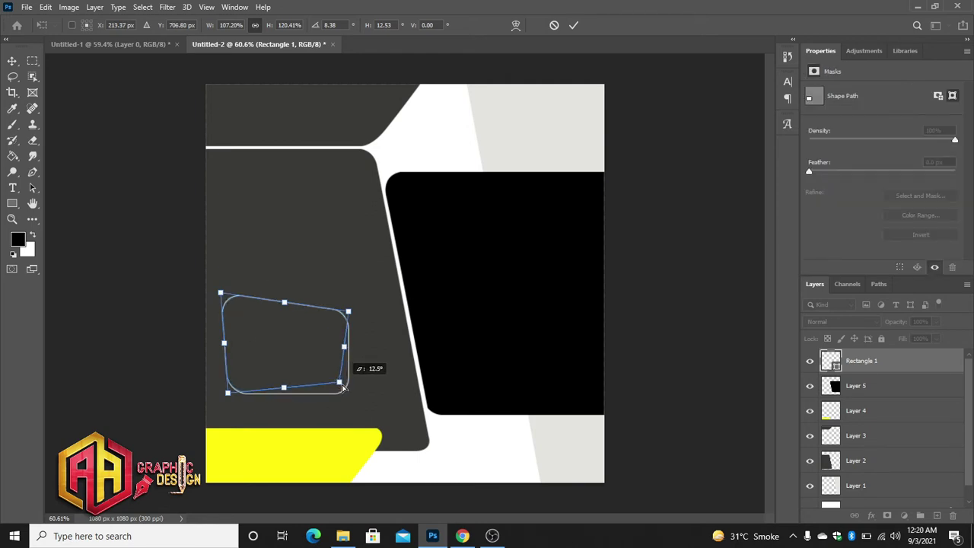
pyautogui.click(574, 26)
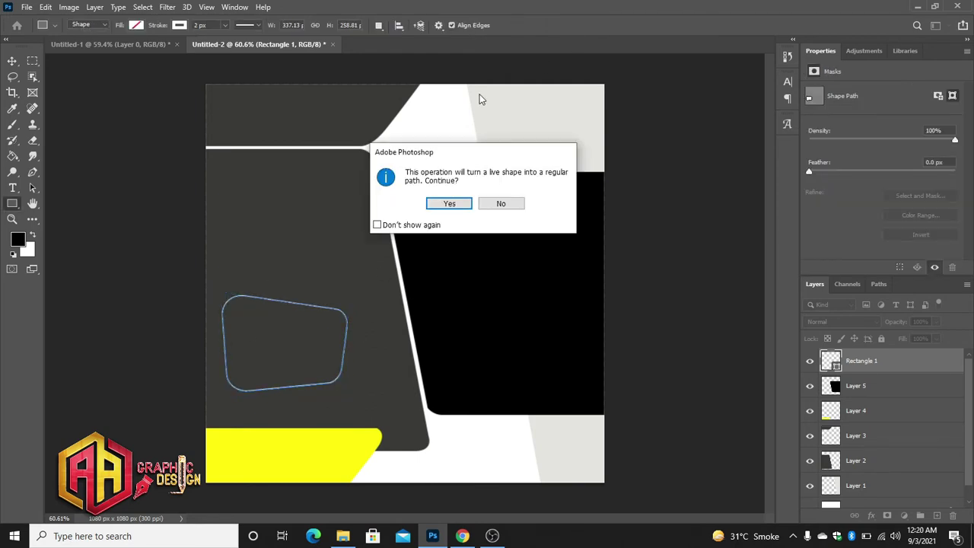
pyautogui.click(449, 204)
pyautogui.press('v')
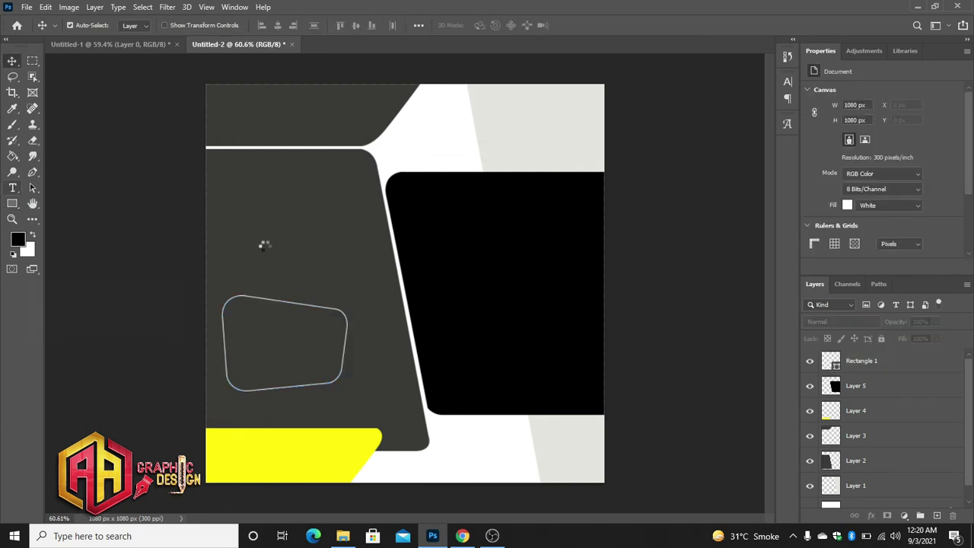
# - Type '30% OFF' and scale it to about 51%, placing it inside the badge frame
pyautogui.press('t')
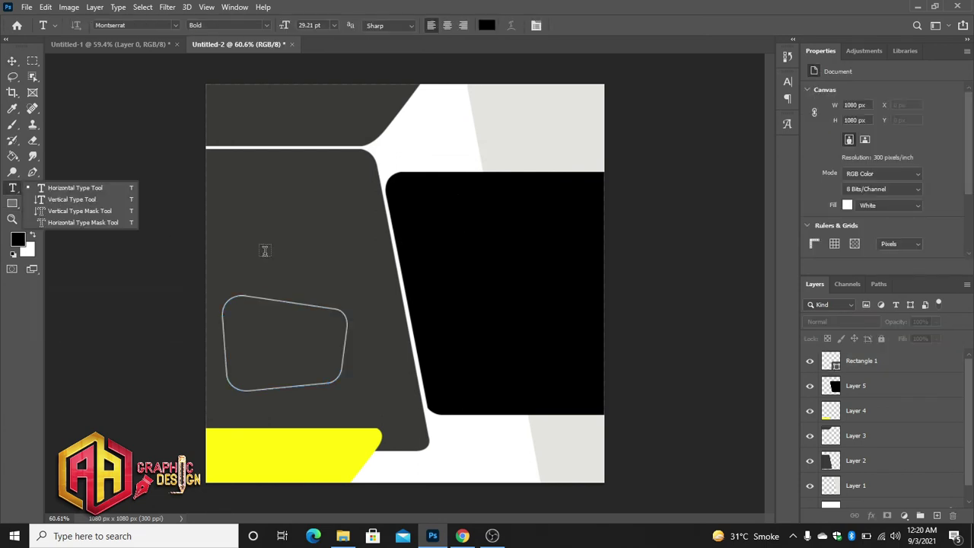
pyautogui.click(258, 272)
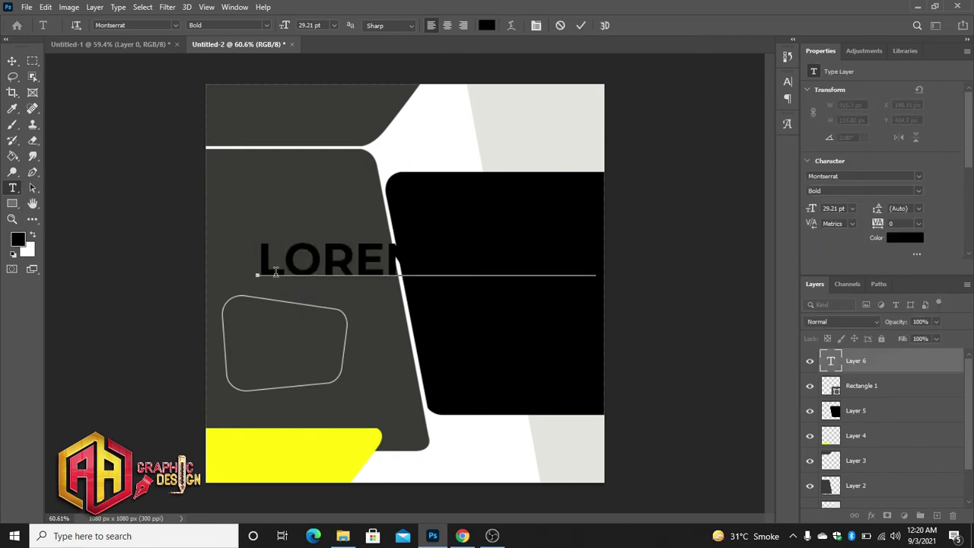
pyautogui.write('30% ')
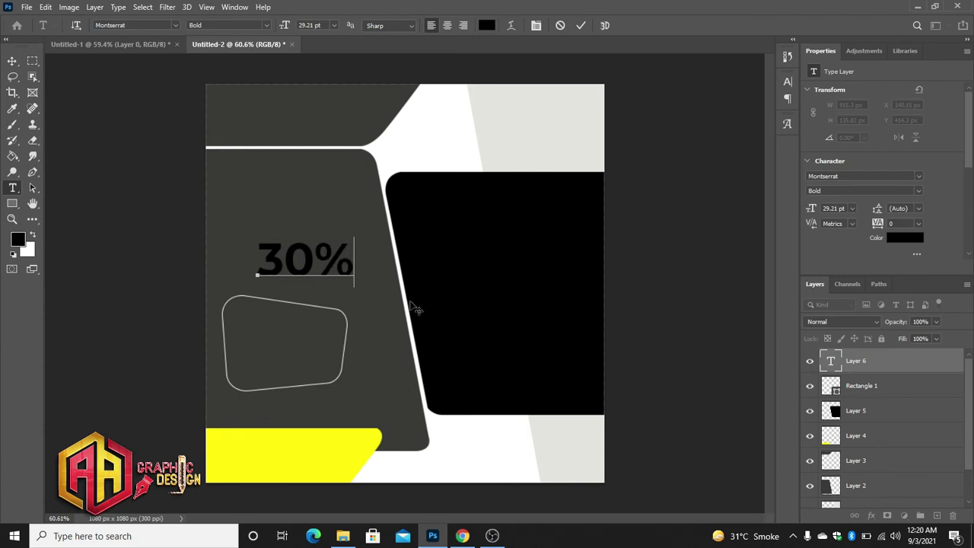
pyautogui.write('O')
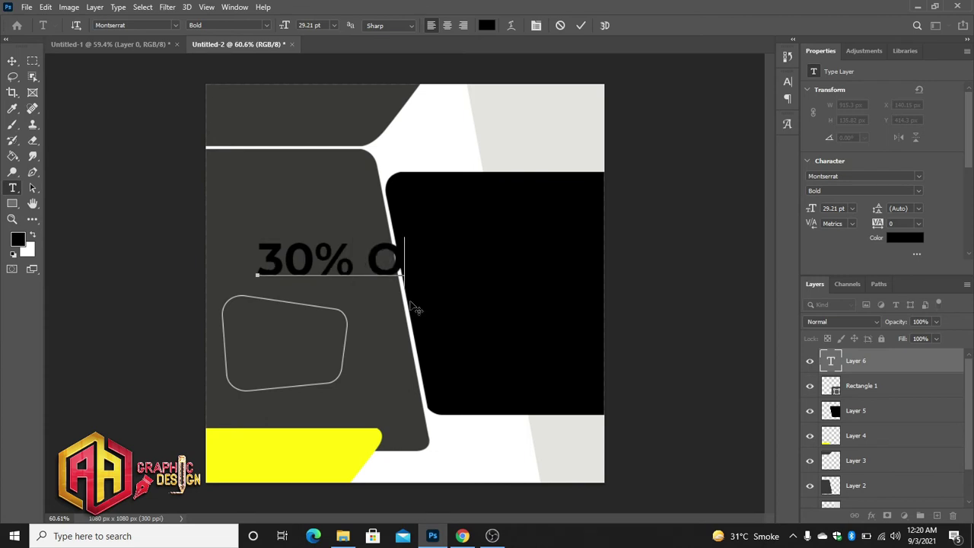
pyautogui.write('FF')
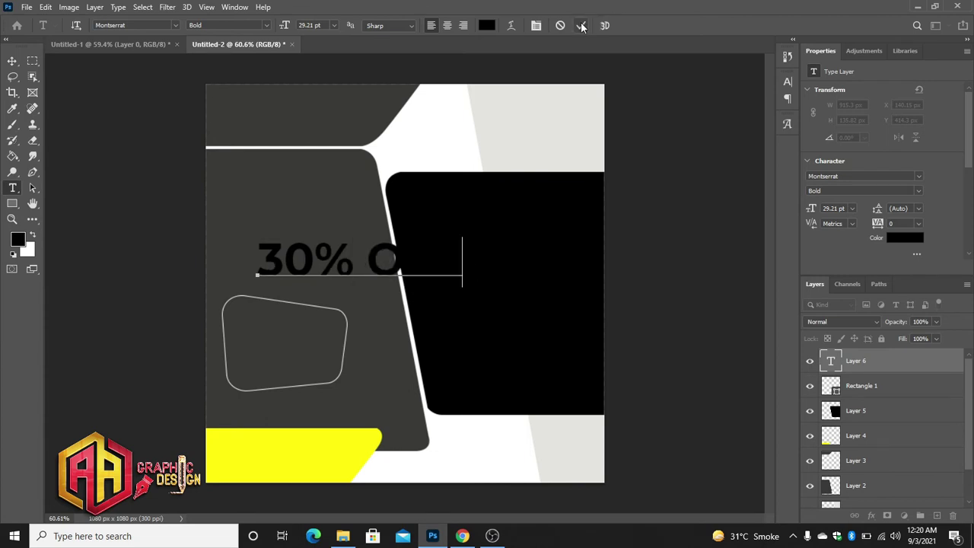
pyautogui.click(580, 26)
pyautogui.hotkey('ctrl', 't')
pyautogui.moveTo(257, 236)
pyautogui.mouseDown()
pyautogui.moveTo(321, 258)
pyautogui.moveTo(260, 337)
pyautogui.mouseUp()
pyautogui.moveTo(360, 343); pyautogui.dragTo(320, 331)
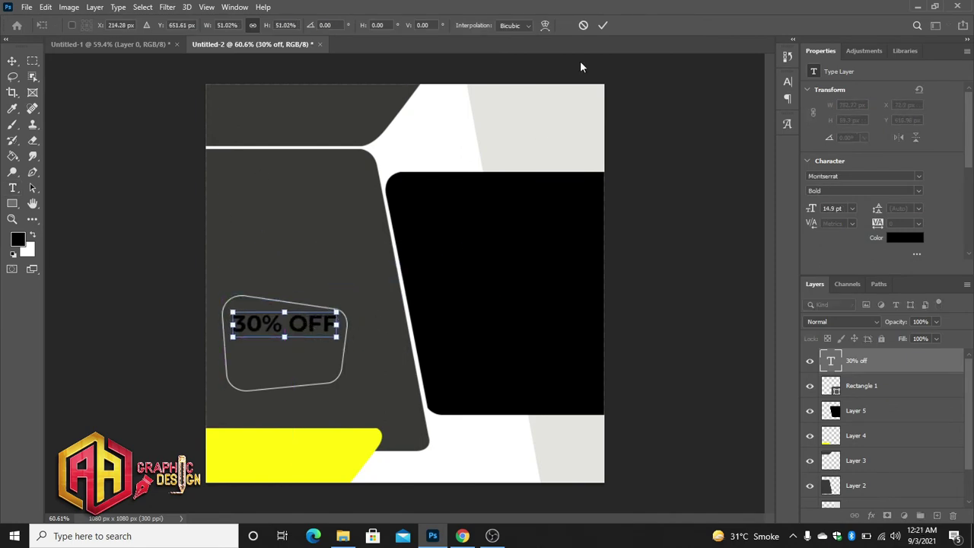
# - Colour the 30% OFF text yellow #fffc0e and drag a copy just beneath it
pyautogui.click(602, 25)
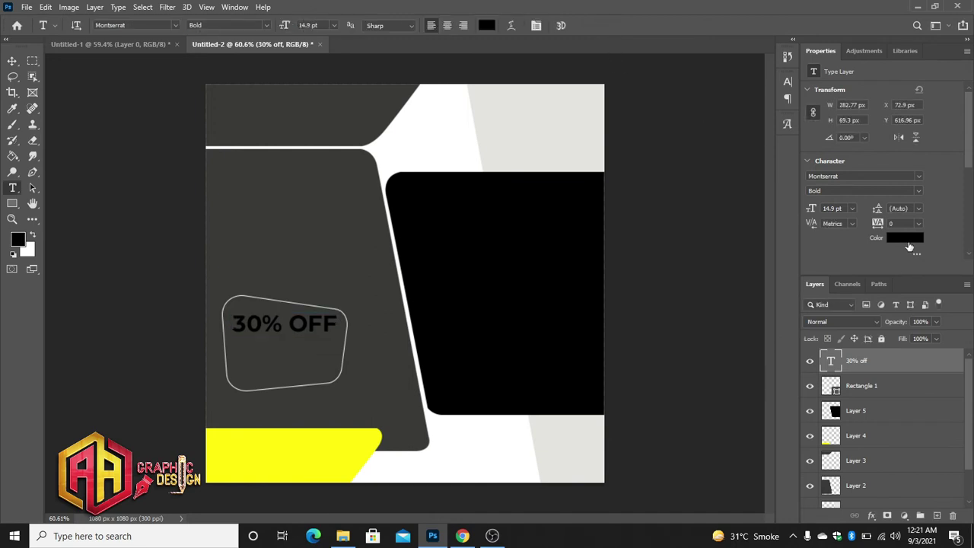
pyautogui.click(892, 238)
pyautogui.click(274, 465)
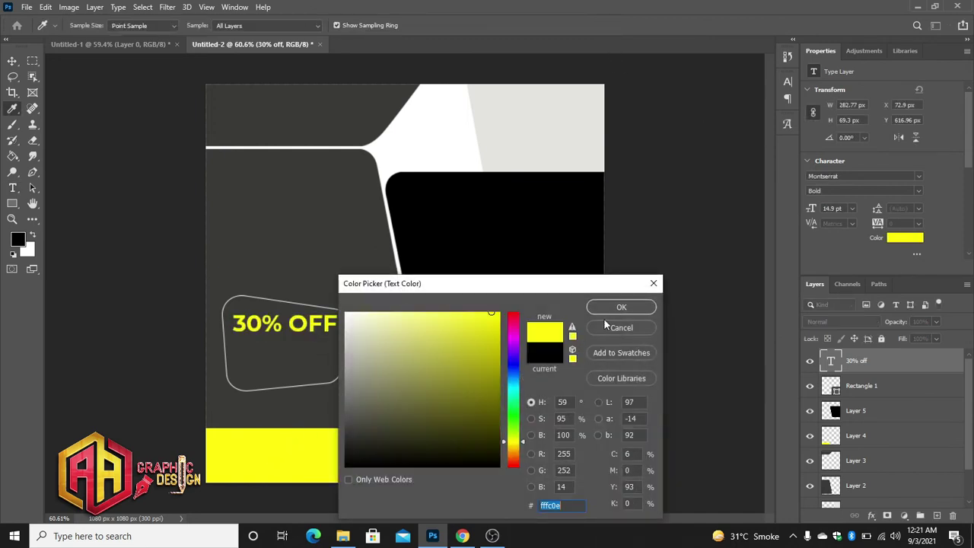
pyautogui.click(621, 307)
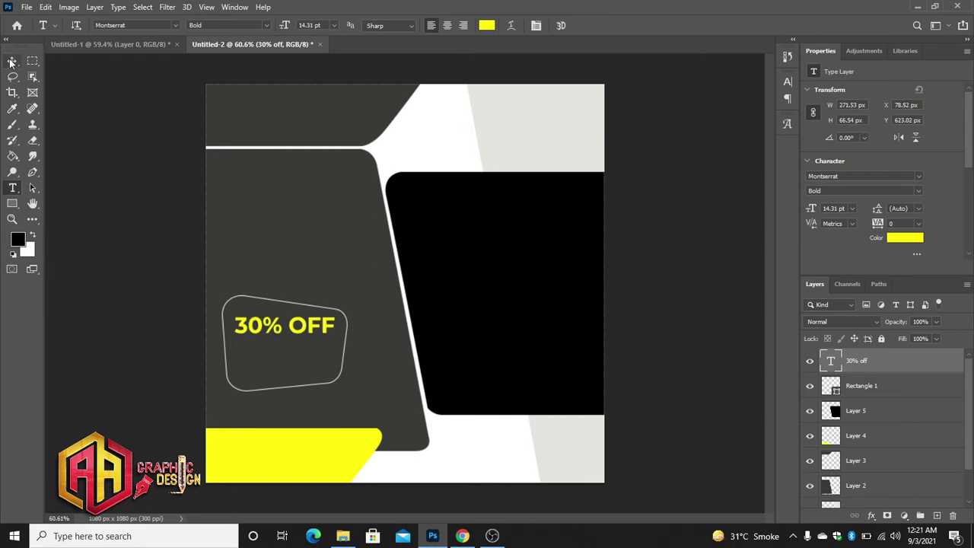
pyautogui.press('v')
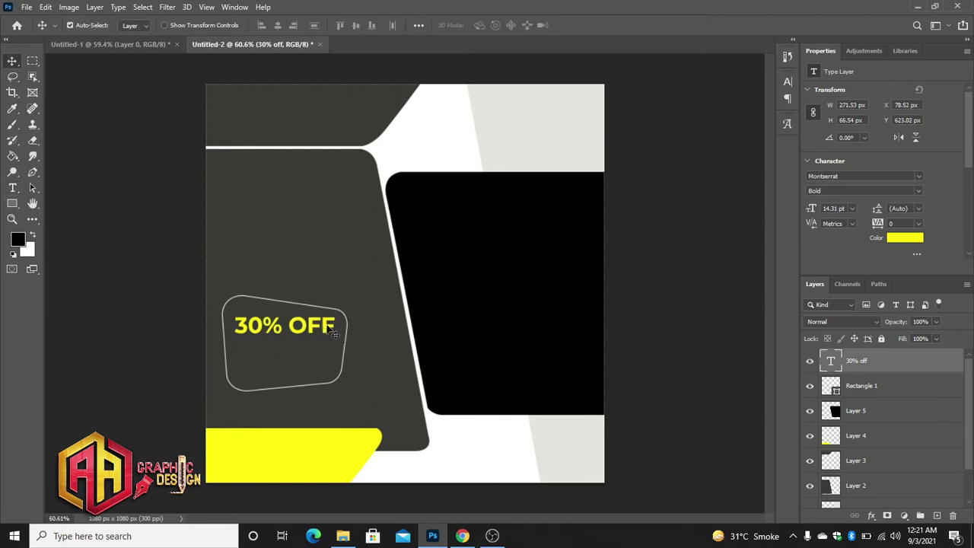
pyautogui.moveTo(334, 335); pyautogui.dragTo(329, 348)
# - Change the copied text to FOR NEW and shrink it beneath 30% OFF
pyautogui.doubleClick(327, 346)
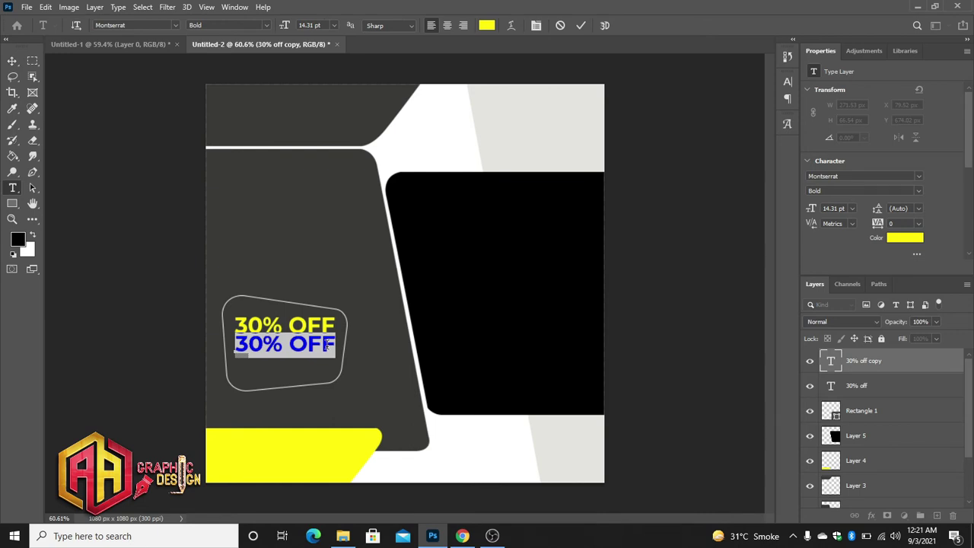
pyautogui.write('FOR ')
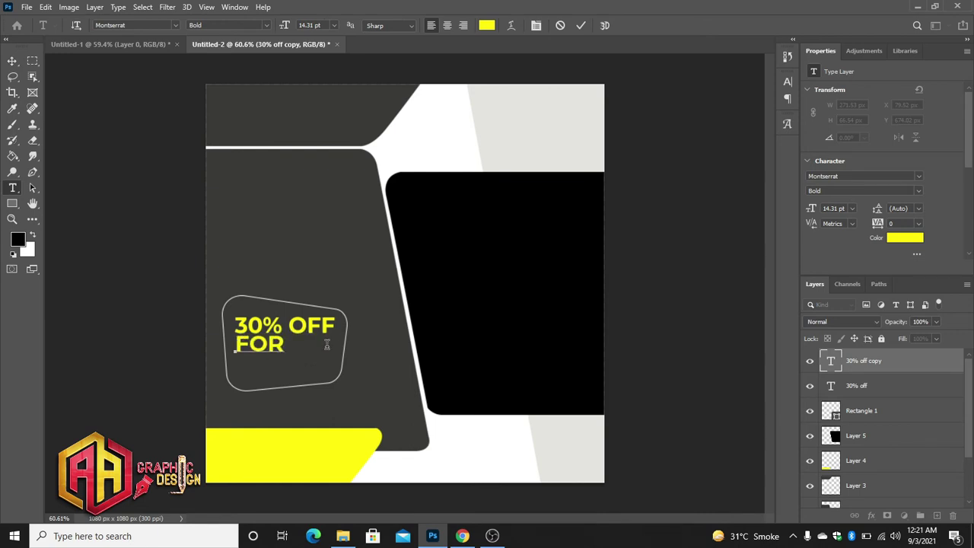
pyautogui.write('NE')
pyautogui.write('W')
pyautogui.click(584, 26)
pyautogui.hotkey('ctrl', 't')
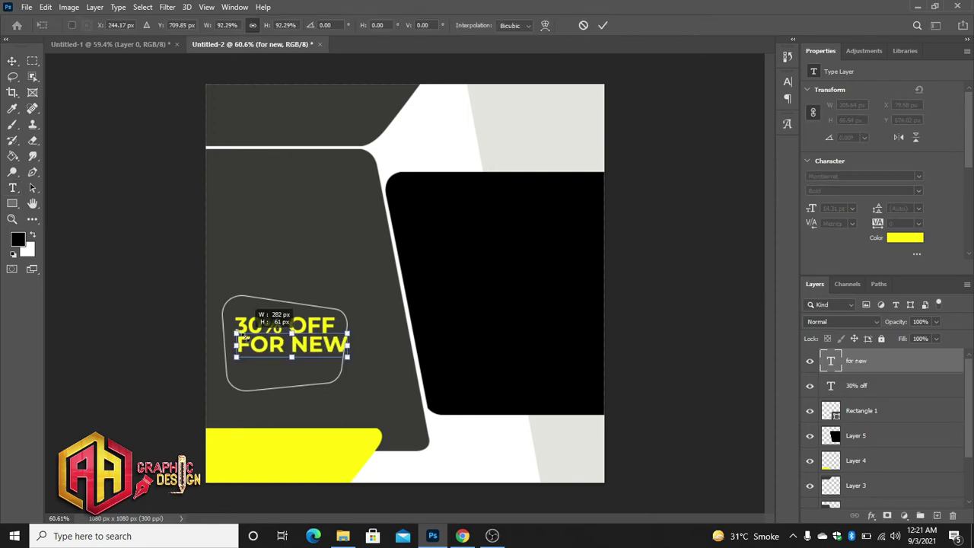
pyautogui.moveTo(295, 345)
pyautogui.mouseDown()
pyautogui.moveTo(333, 359)
pyautogui.moveTo(312, 347)
pyautogui.mouseUp()
pyautogui.click(601, 25)
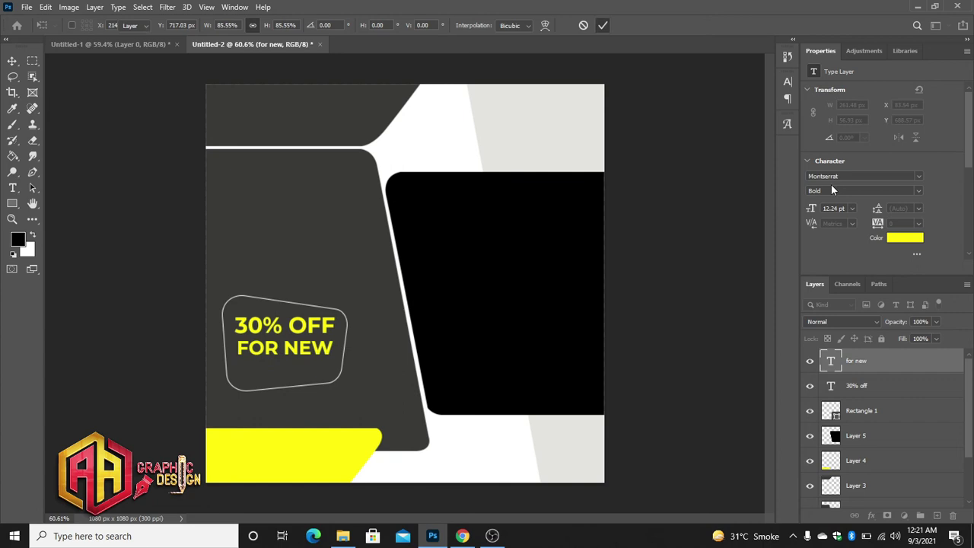
# - Make the FOR NEW text white
pyautogui.click(905, 237)
pyautogui.moveTo(365, 352); pyautogui.dragTo(347, 313)
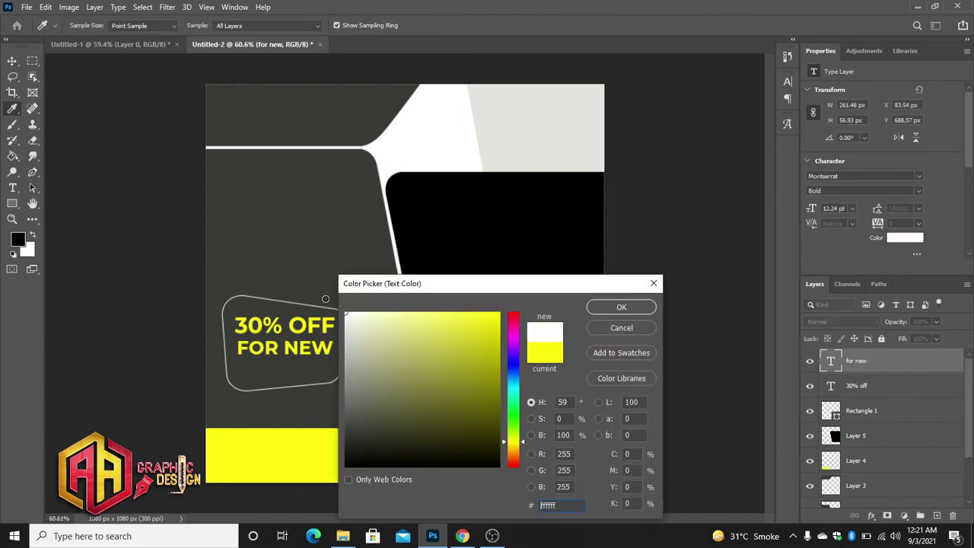
pyautogui.click(625, 308)
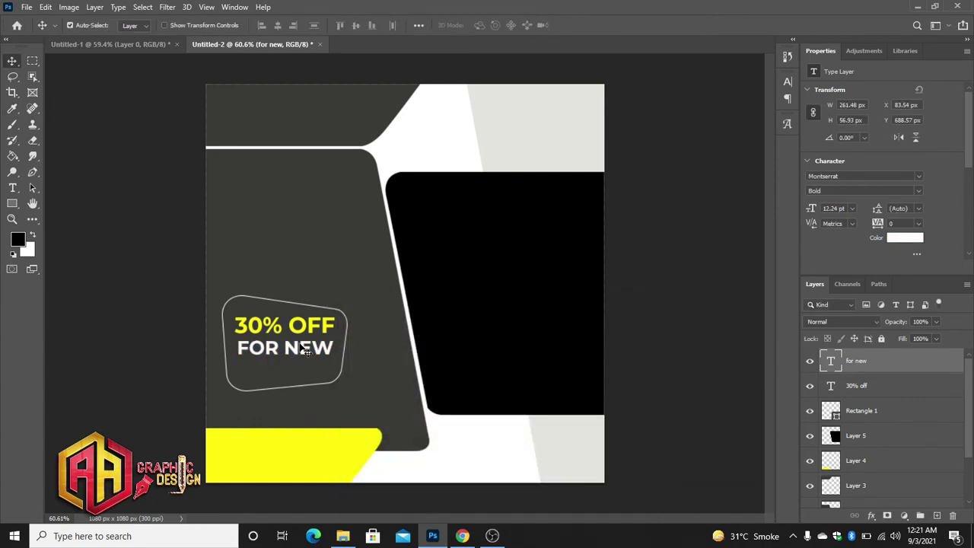
# - Duplicate FOR NEW below itself, retype it as MEMBER, and shrink it to about 92%
pyautogui.keyDown('alt'); pyautogui.moveTo(302, 353); pyautogui.dragTo(302, 374); pyautogui.keyUp('alt')
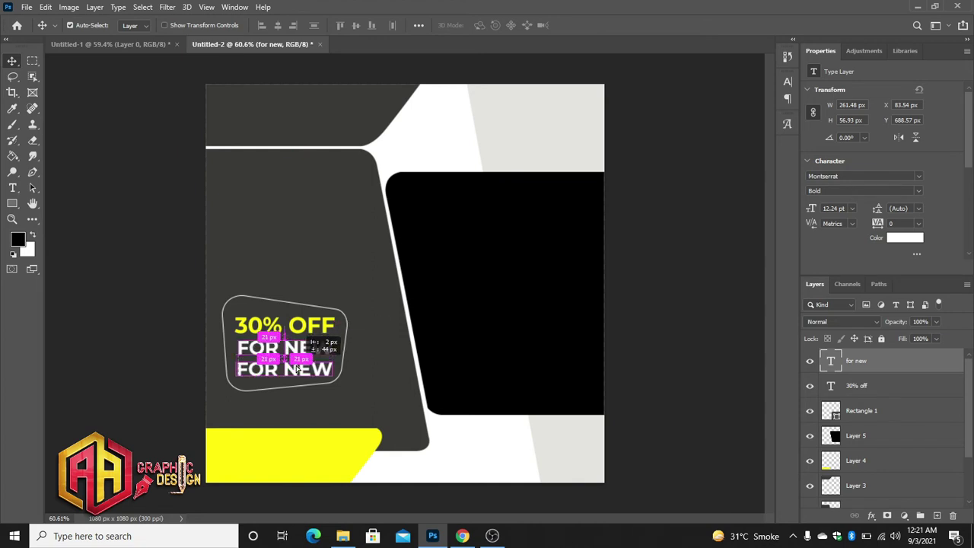
pyautogui.doubleClick(296, 363)
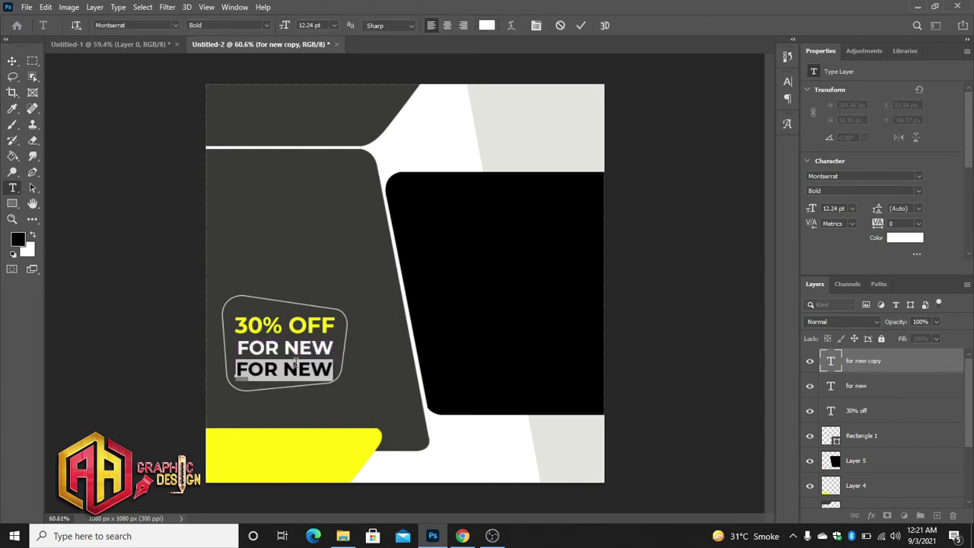
pyautogui.write('MEM')
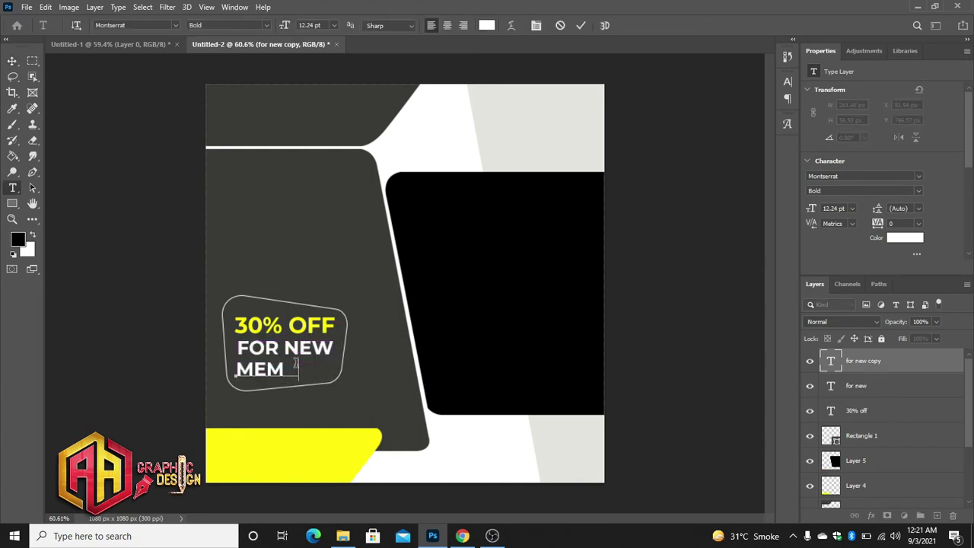
pyautogui.write('BER')
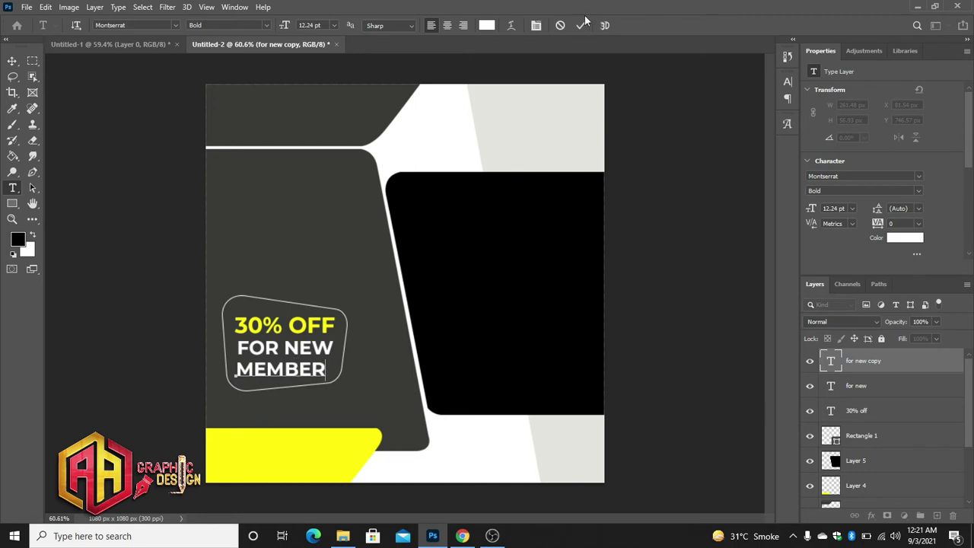
pyautogui.click(581, 25)
pyautogui.hotkey('ctrl', 't')
pyautogui.moveTo(326, 380)
pyautogui.mouseDown()
pyautogui.moveTo(319, 384)
pyautogui.moveTo(335, 379)
pyautogui.mouseUp()
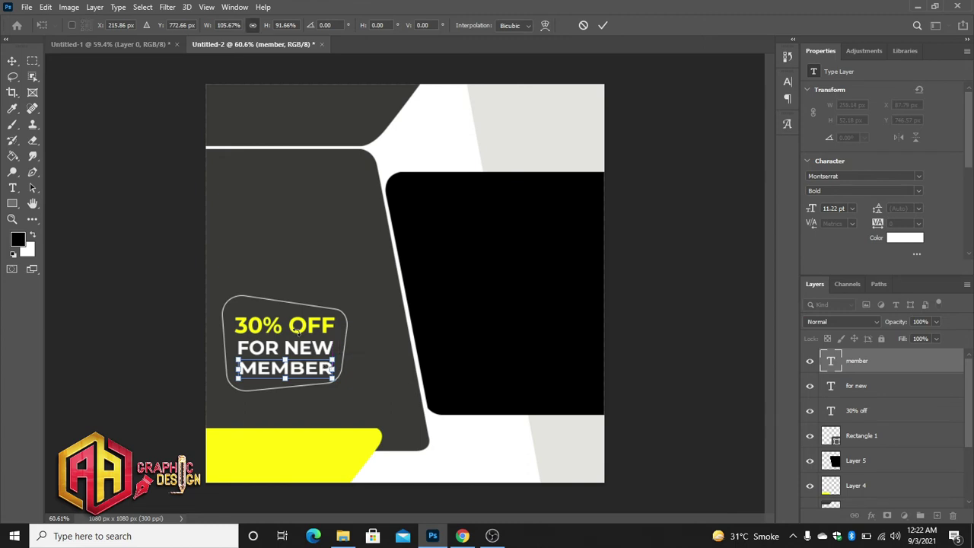
pyautogui.click(606, 25)
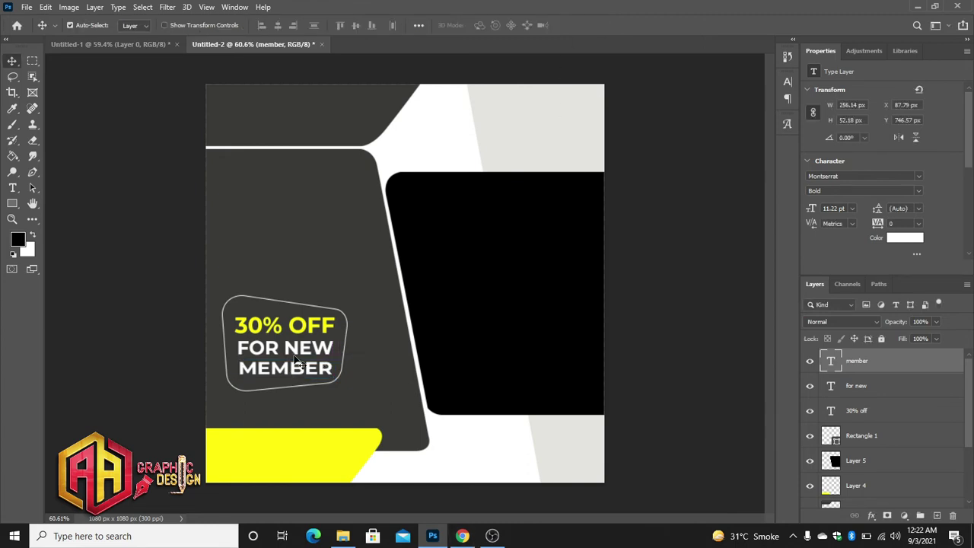
# - Scale FOR NEW and MEMBER together to 89.6% and nudge them left
pyautogui.keyDown('shift'); pyautogui.click(857, 386); pyautogui.keyUp('shift')
pyautogui.hotkey('ctrl', 't')
pyautogui.moveTo(333, 375); pyautogui.dragTo(295, 363)
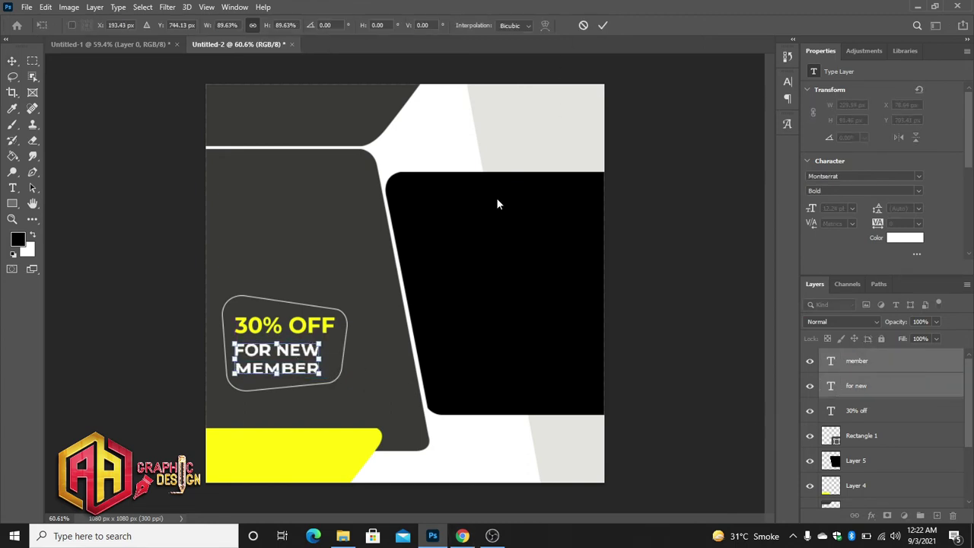
pyautogui.click(599, 26)
pyautogui.press('Left')
pyautogui.press('Left')
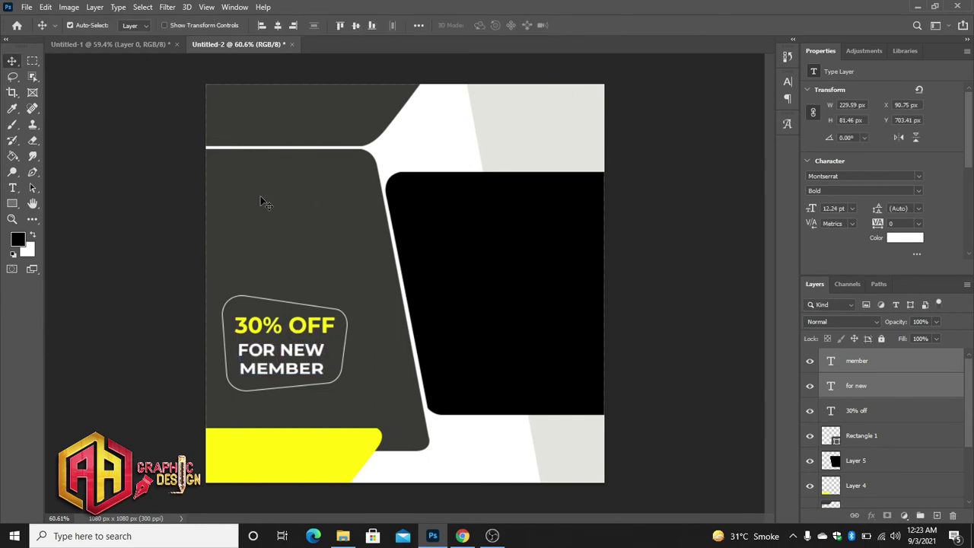
# - Add STARTED FROM text and scale it down into the ad's top-right corner
pyautogui.click(12, 188)
pyautogui.click(499, 128)
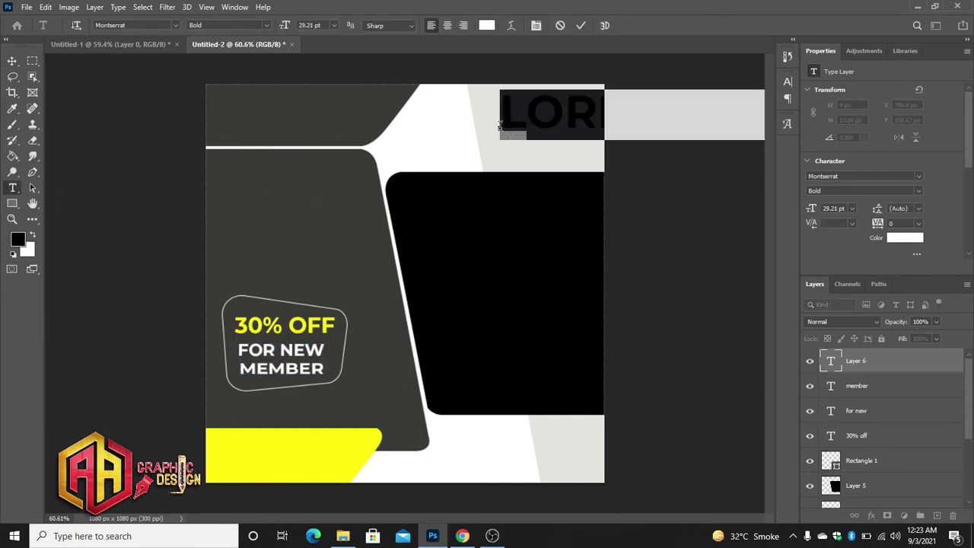
pyautogui.write('STARTING')
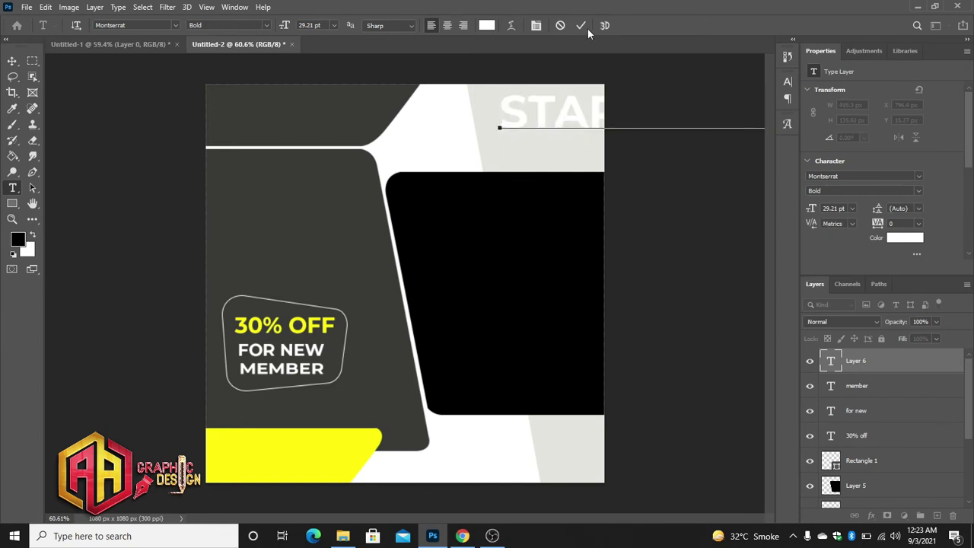
pyautogui.click(581, 25)
pyautogui.hotkey('ctrl', 't')
pyautogui.moveTo(468, 124)
pyautogui.mouseDown()
pyautogui.moveTo(371, 100)
pyautogui.moveTo(493, 119)
pyautogui.mouseUp()
pyautogui.moveTo(582, 129); pyautogui.dragTo(567, 125)
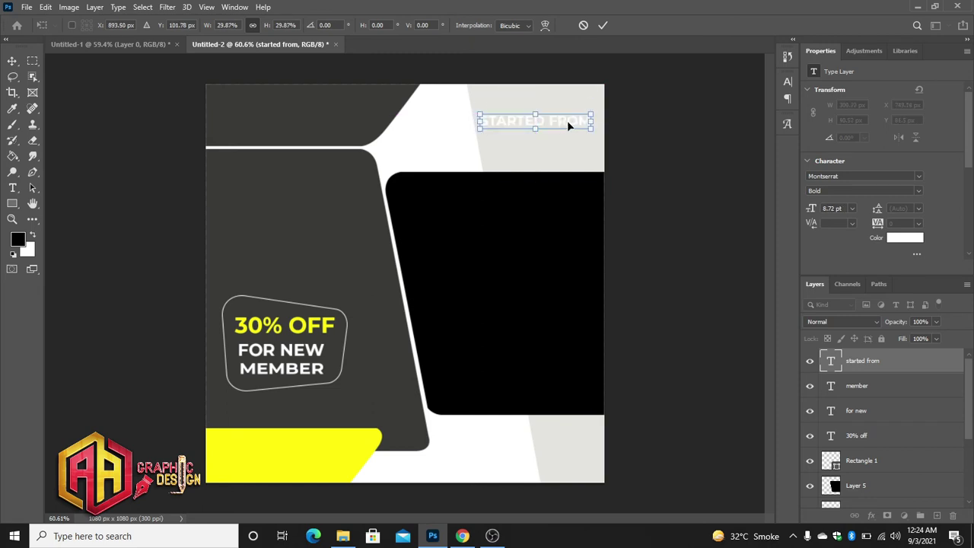
pyautogui.press('Right')
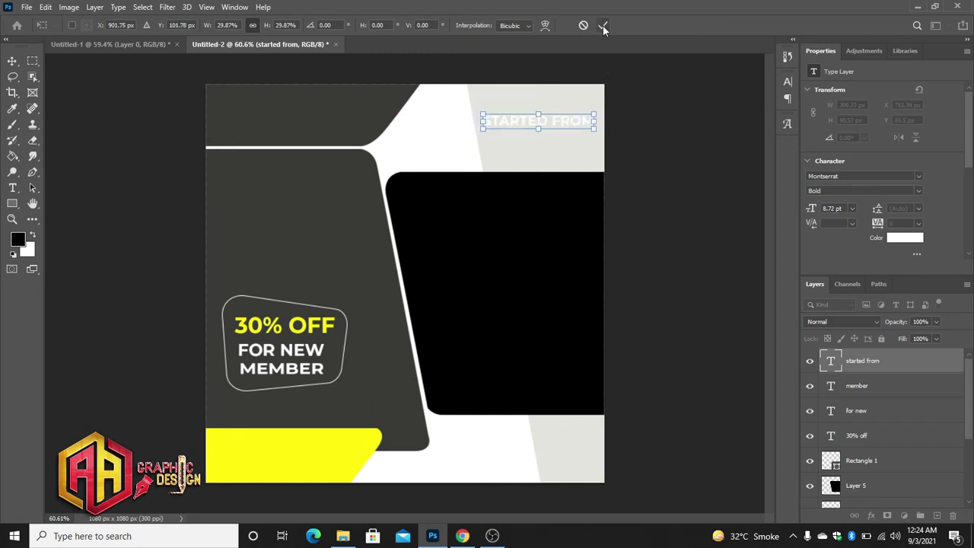
pyautogui.click(603, 25)
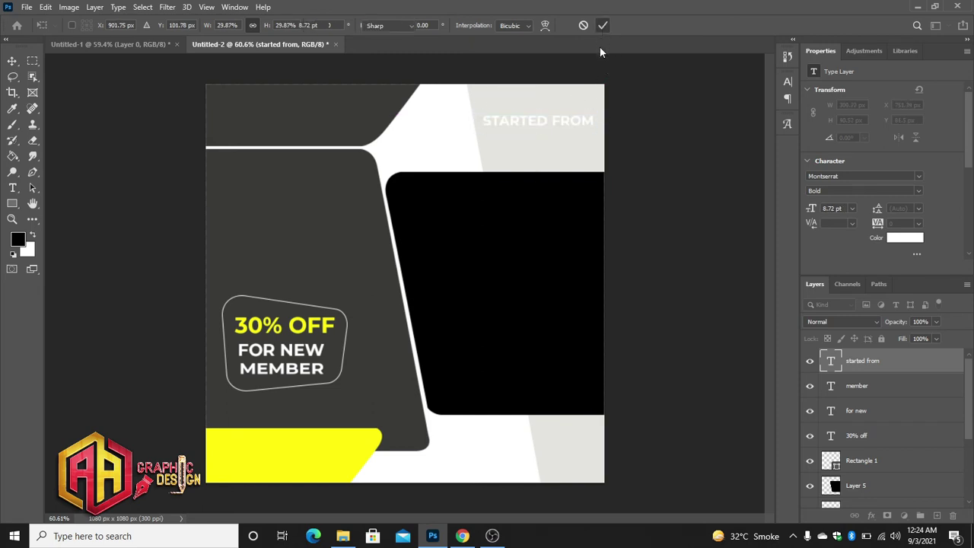
# - Set the STARTED FROM text colour to #000000
pyautogui.click(904, 238)
pyautogui.write('000000')
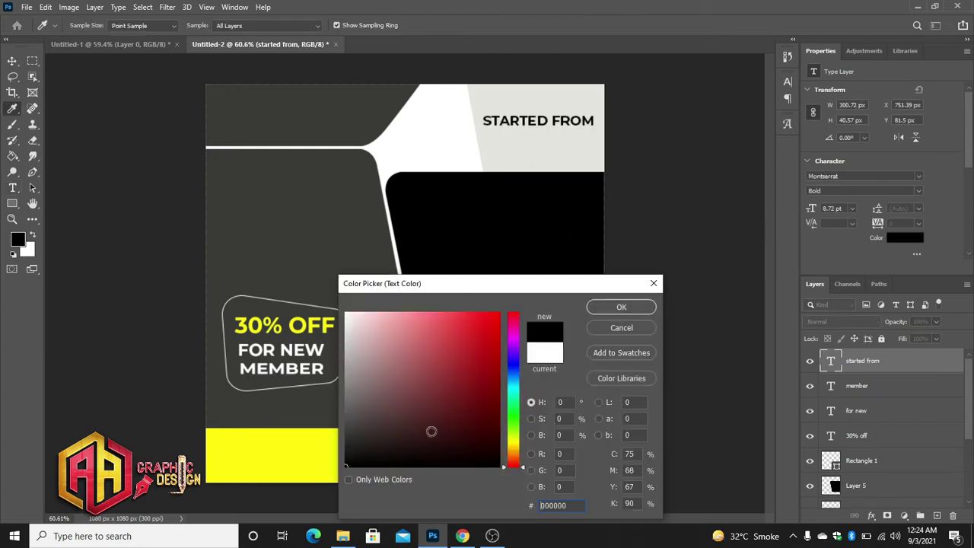
pyautogui.click(621, 308)
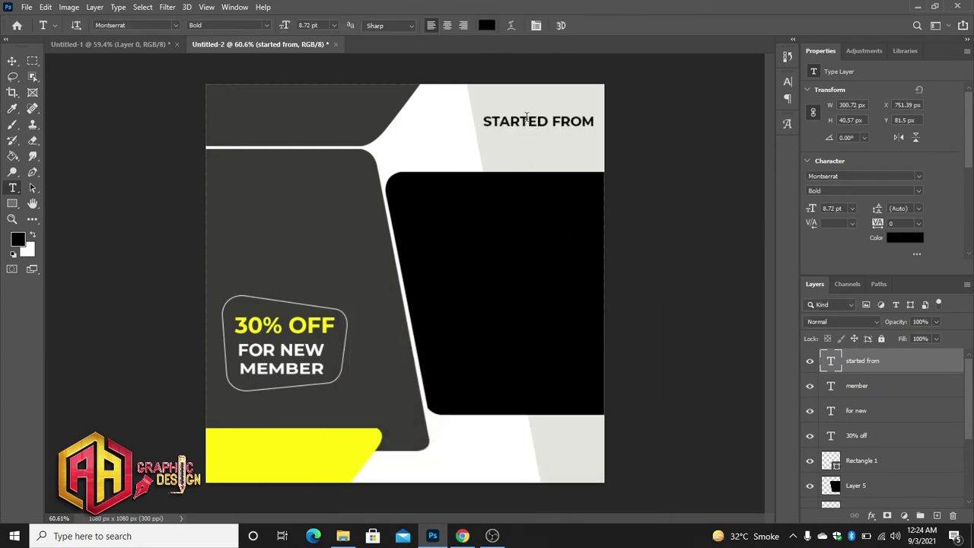
pyautogui.click(11, 61)
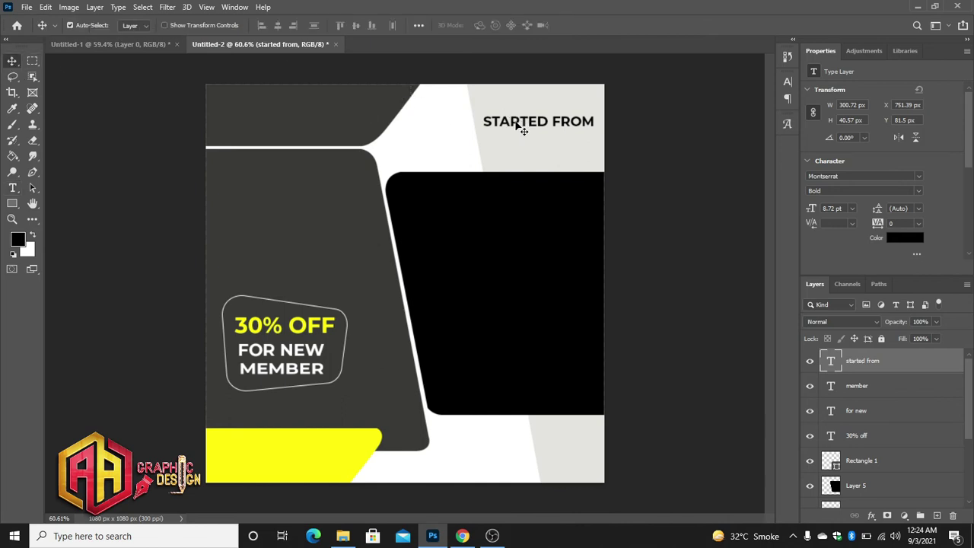
# - Duplicate STARTED FROM into a larger $ sign just below it
pyautogui.keyDown('alt'); pyautogui.moveTo(516, 125); pyautogui.dragTo(516, 135); pyautogui.keyUp('alt')
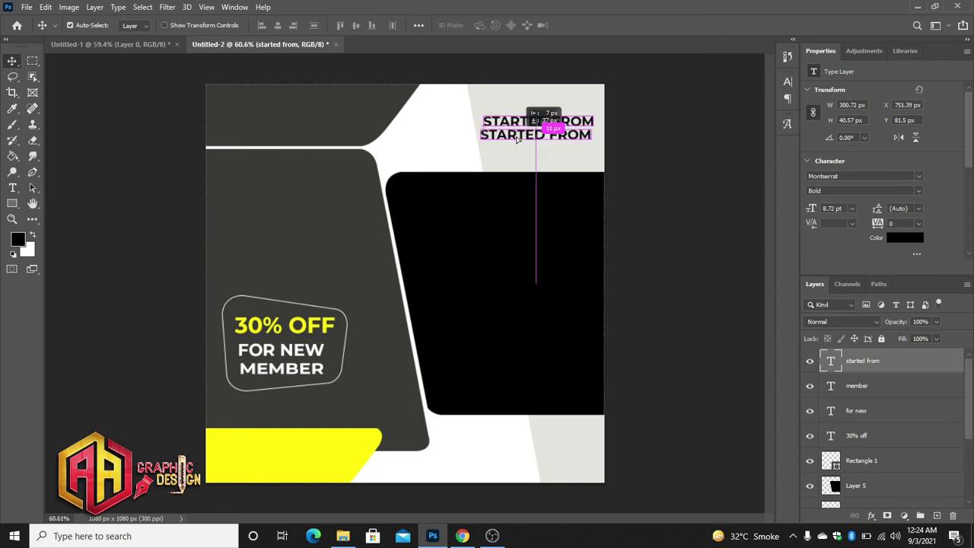
pyautogui.doubleClick(516, 135)
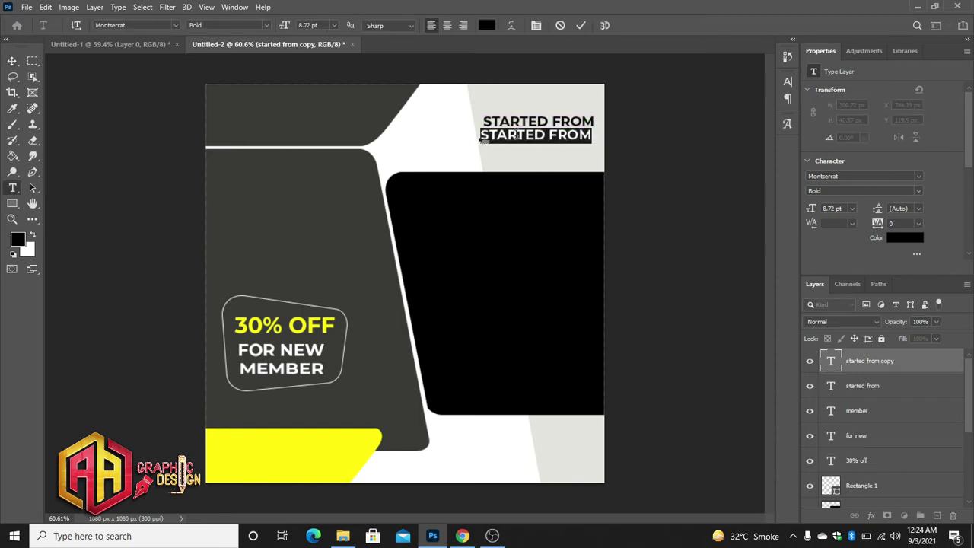
pyautogui.write('$')
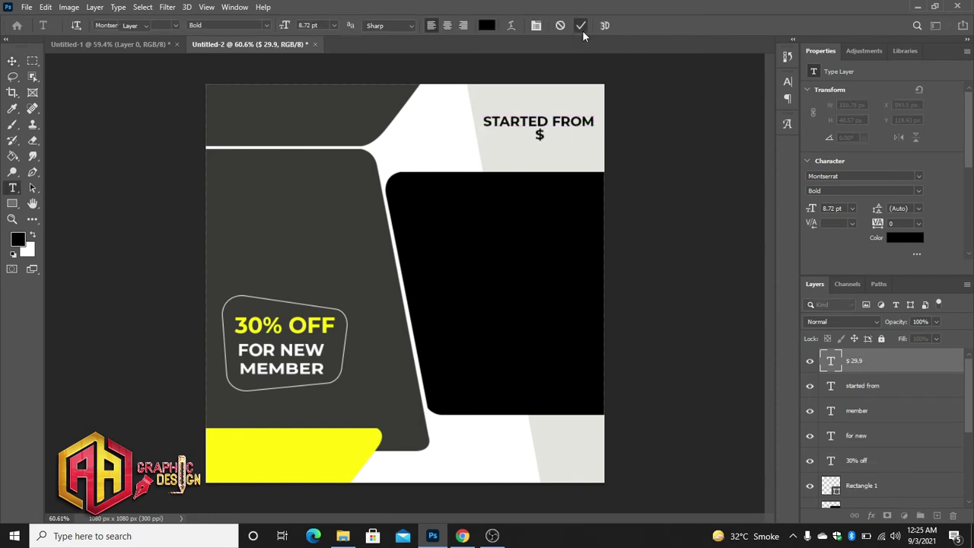
pyautogui.click(581, 25)
pyautogui.hotkey('ctrl', 't')
pyautogui.moveTo(538, 143); pyautogui.dragTo(536, 147)
pyautogui.press('Return')
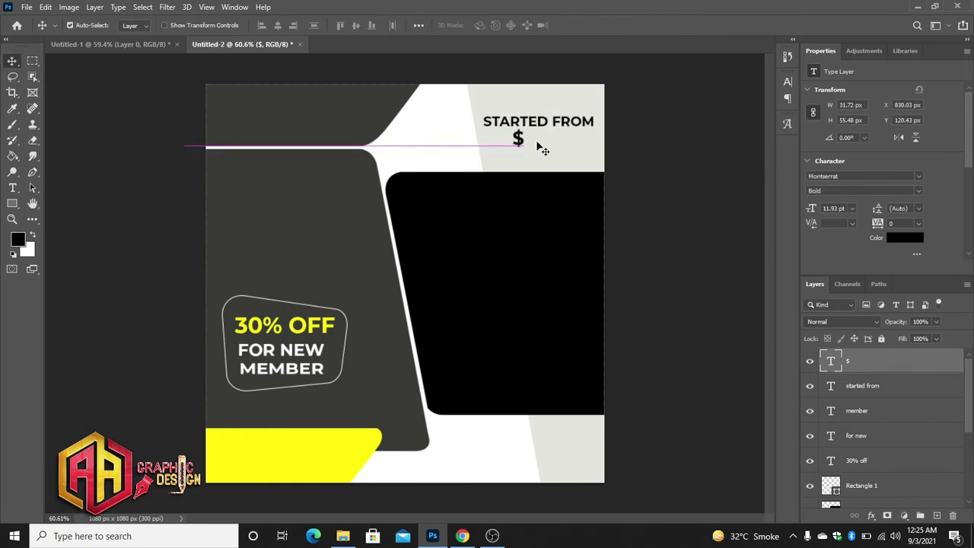
# - Turn a copy of the $ into a large 29 placed right of the $ sign
pyautogui.doubleClick(537, 142)
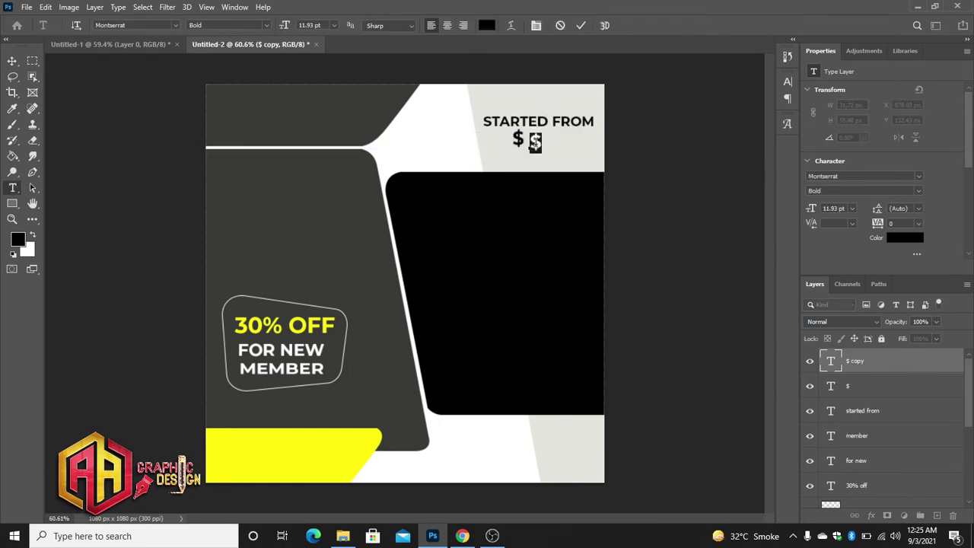
pyautogui.write('29')
pyautogui.click(580, 26)
pyautogui.hotkey('ctrl', 't')
pyautogui.moveTo(554, 153)
pyautogui.mouseDown()
pyautogui.moveTo(563, 163)
pyautogui.moveTo(545, 150)
pyautogui.mouseUp()
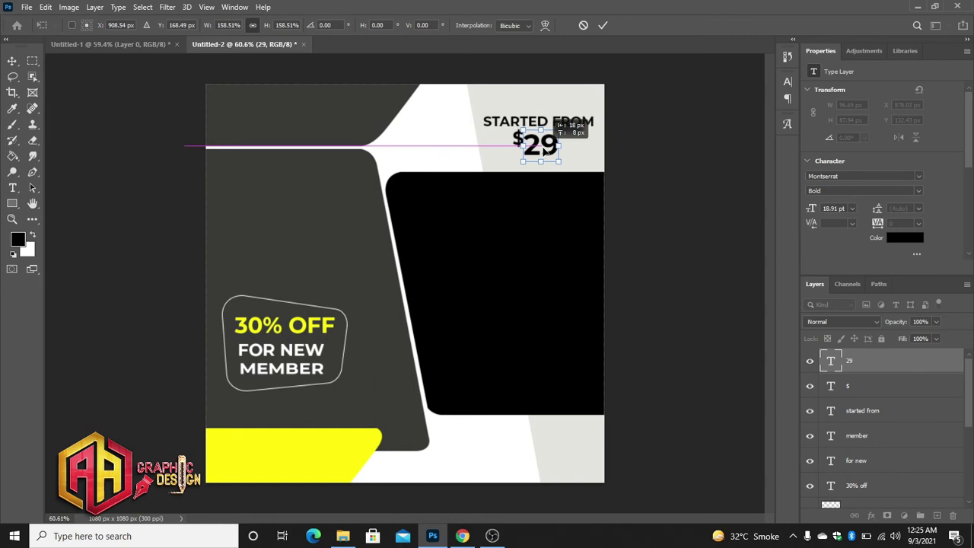
pyautogui.click(602, 25)
pyautogui.moveTo(557, 146); pyautogui.dragTo(570, 147)
# - Turn a copy of 29 into a small raised .99 beside the 29
pyautogui.doubleClick(570, 144)
pyautogui.write('9')
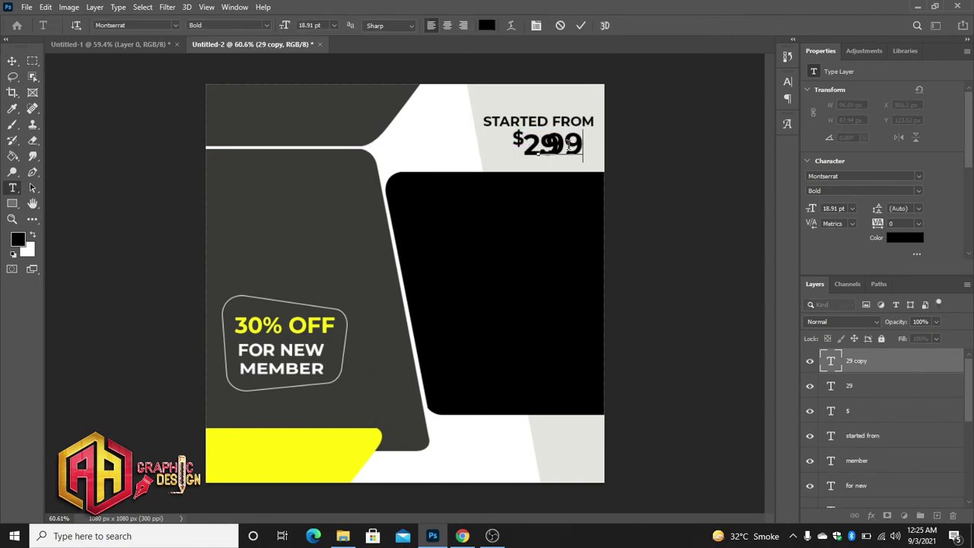
pyautogui.click(580, 25)
pyautogui.press('v')
pyautogui.hotkey('ctrl', 't')
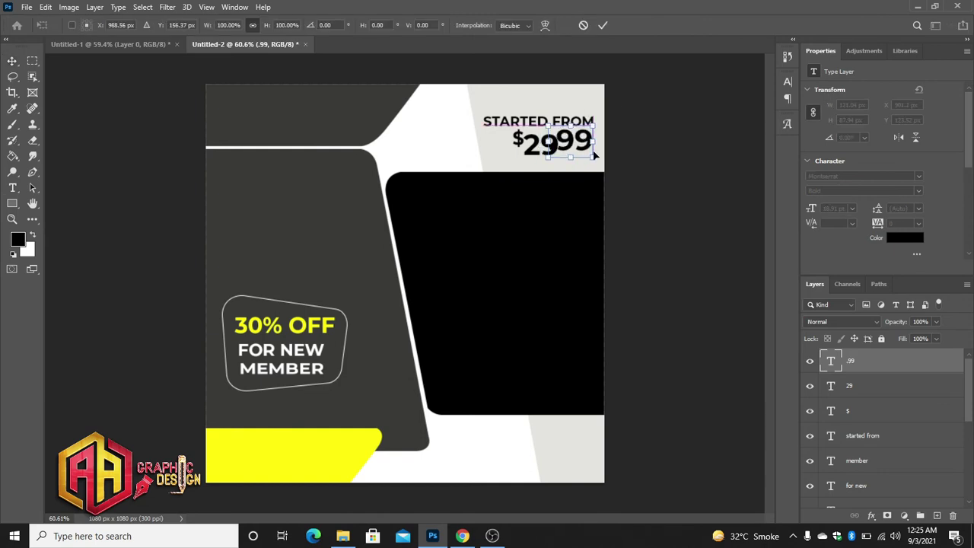
pyautogui.moveTo(595, 154); pyautogui.dragTo(568, 141)
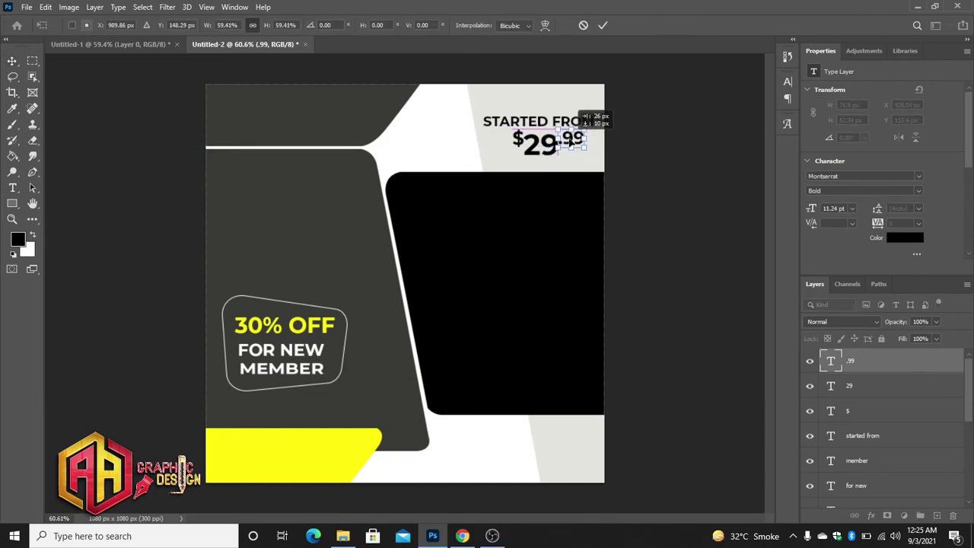
pyautogui.click(603, 25)
pyautogui.click(516, 139)
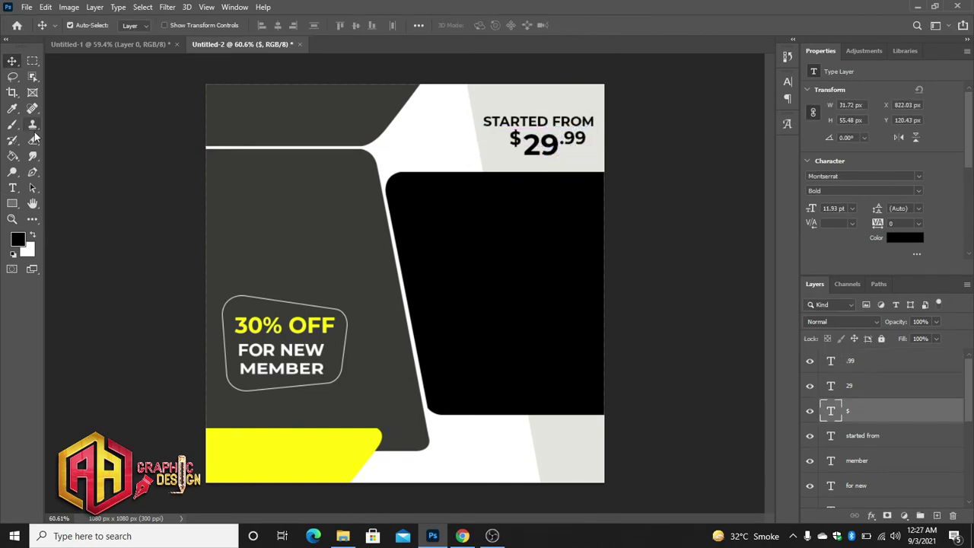
pyautogui.click(13, 188)
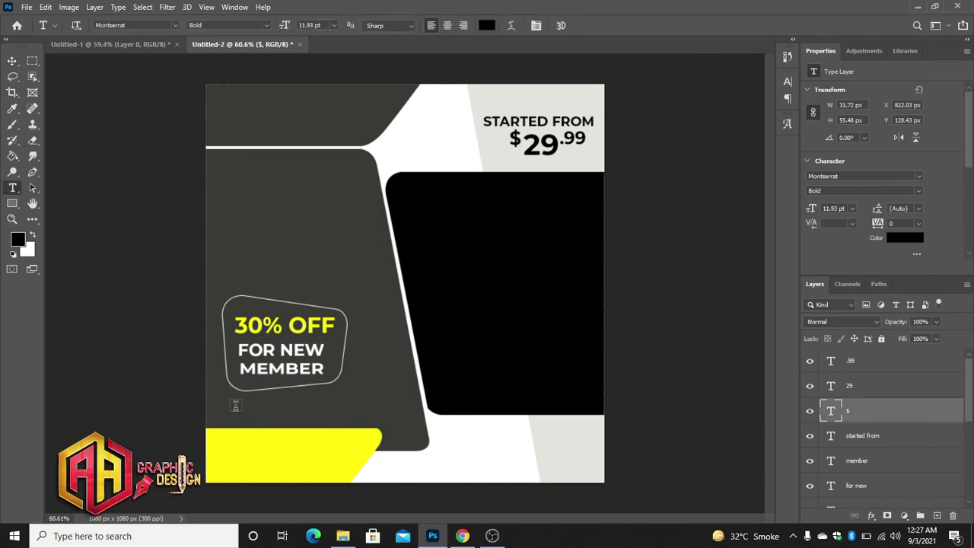
pyautogui.click(224, 448)
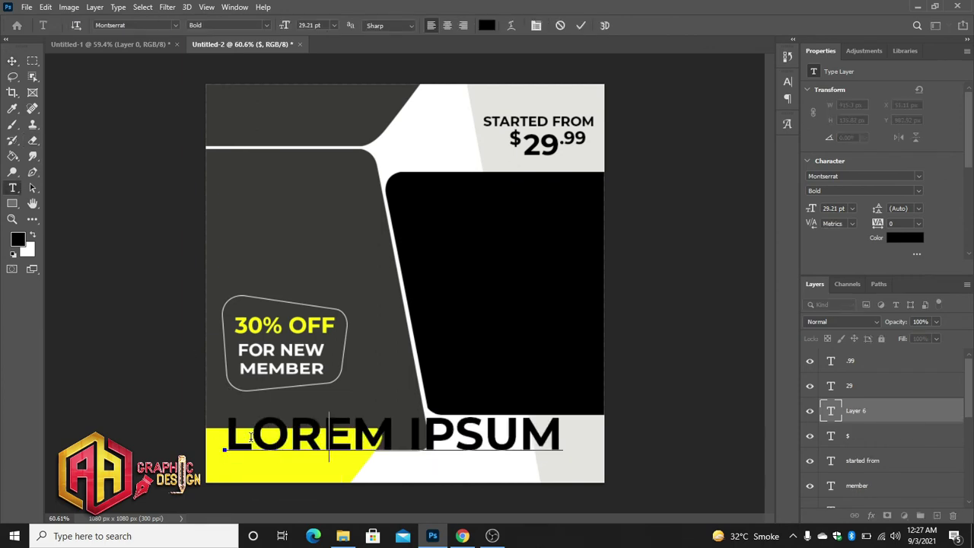
pyautogui.write('wwwAA')
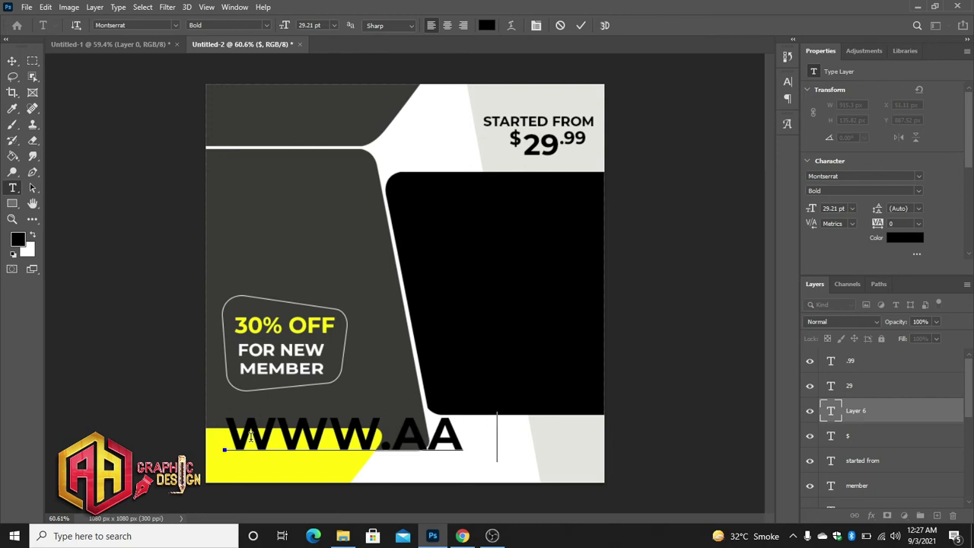
pyautogui.write('GRAPH')
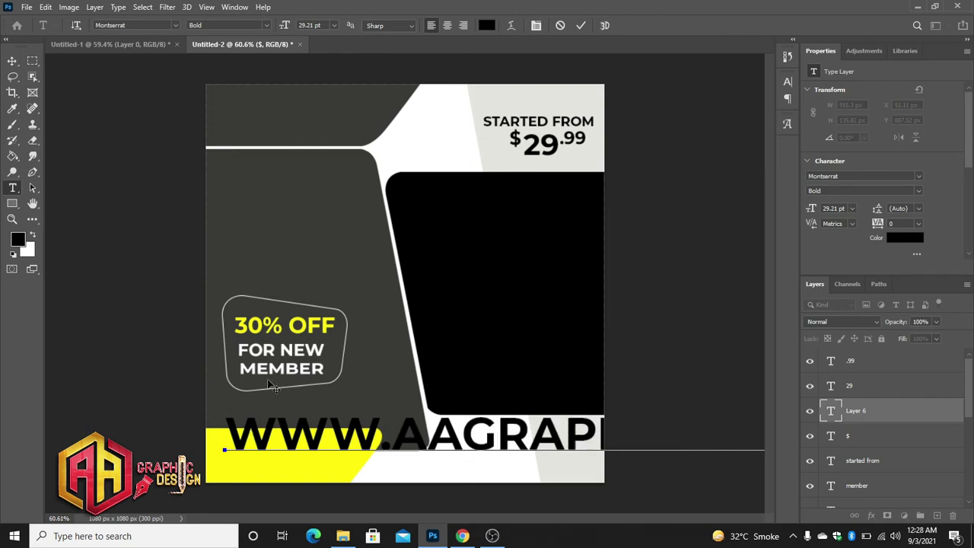
pyautogui.click(580, 25)
pyautogui.hotkey('ctrl', 't')
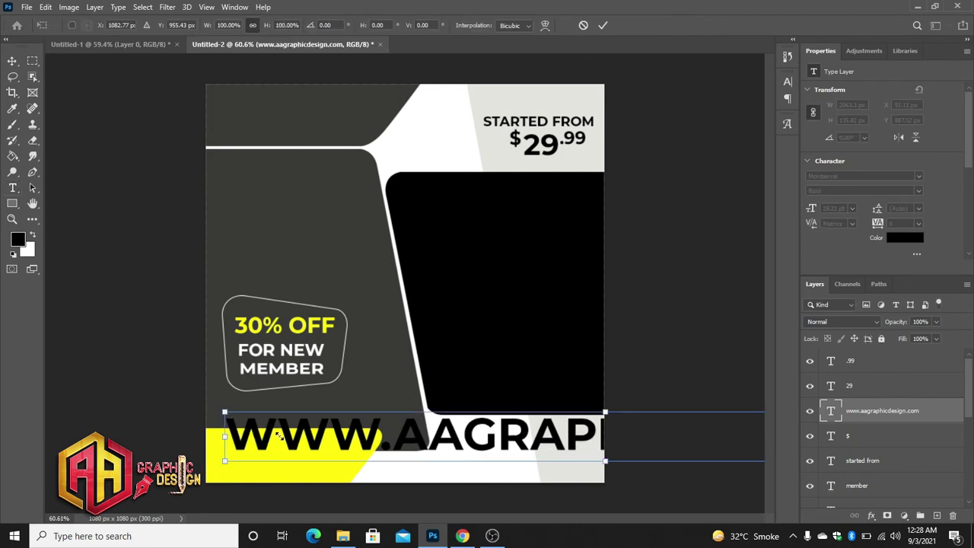
pyautogui.moveTo(280, 435)
pyautogui.mouseDown()
pyautogui.moveTo(525, 457)
pyautogui.moveTo(620, 436)
pyautogui.mouseUp()
pyautogui.moveTo(532, 449)
pyautogui.mouseDown()
pyautogui.moveTo(183, 435)
pyautogui.moveTo(455, 455)
pyautogui.mouseUp()
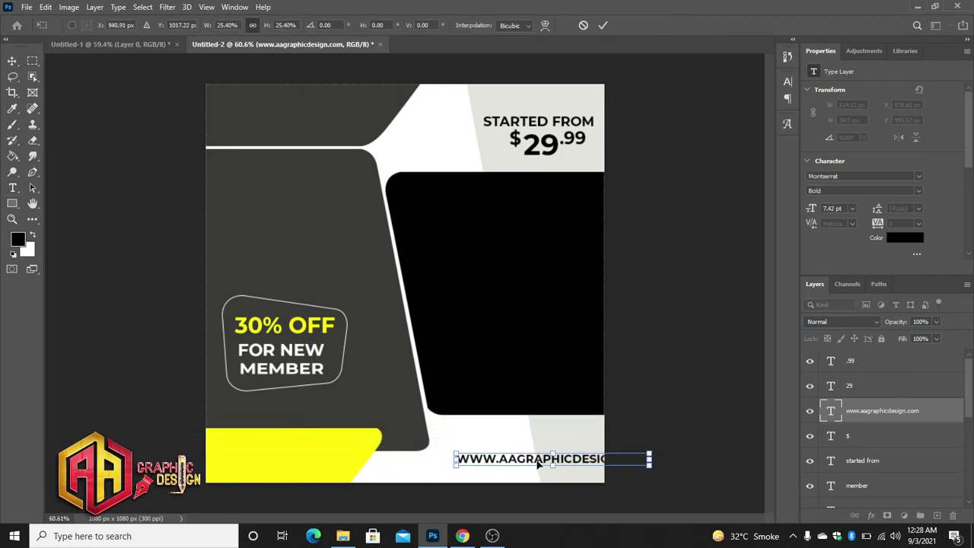
pyautogui.moveTo(538, 463); pyautogui.dragTo(482, 471)
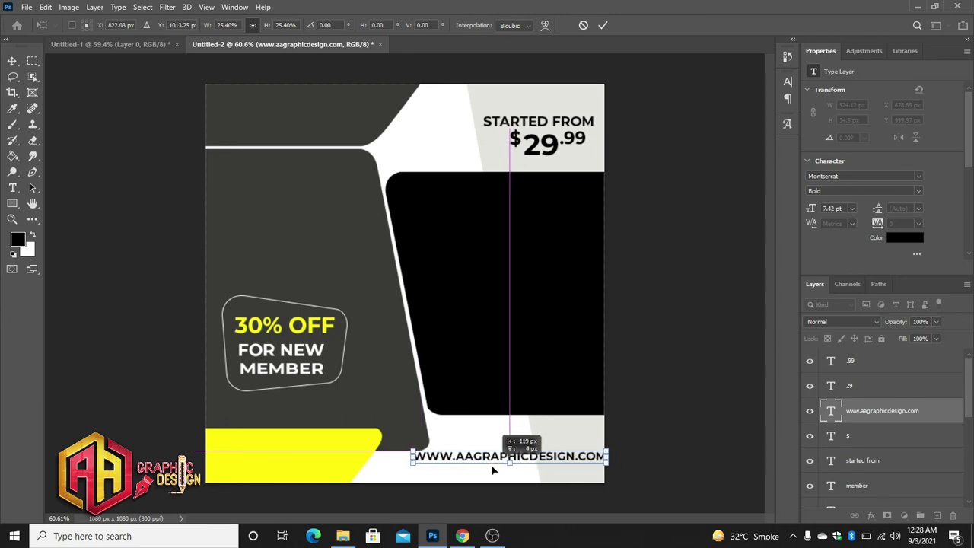
pyautogui.click(603, 28)
# - Drag the create-any-kind-of-graphic-design-with-idea image from Downloads onto the ad canvas
pyautogui.press('v')
pyautogui.press('Down')
pyautogui.press('Down')
pyautogui.press('Down')
pyautogui.press('Right')
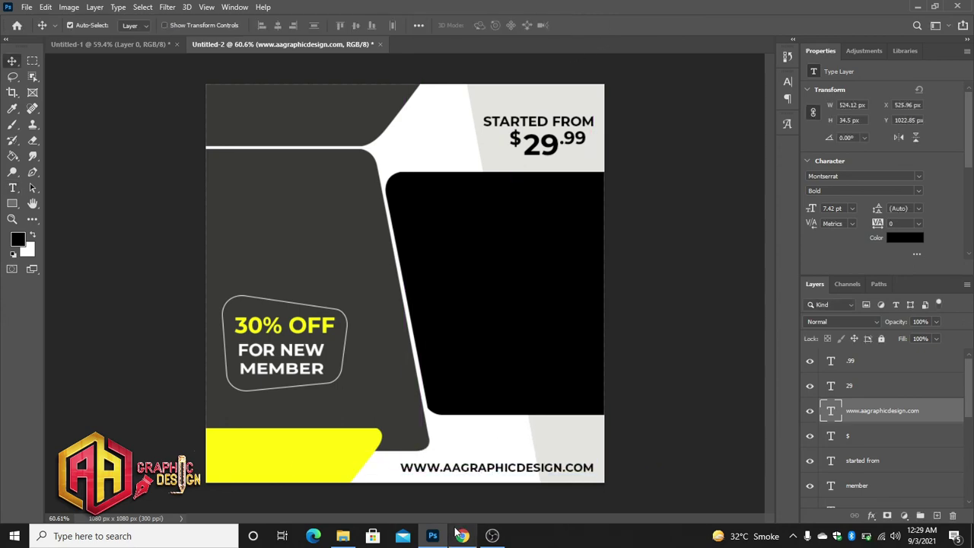
pyautogui.click(343, 536)
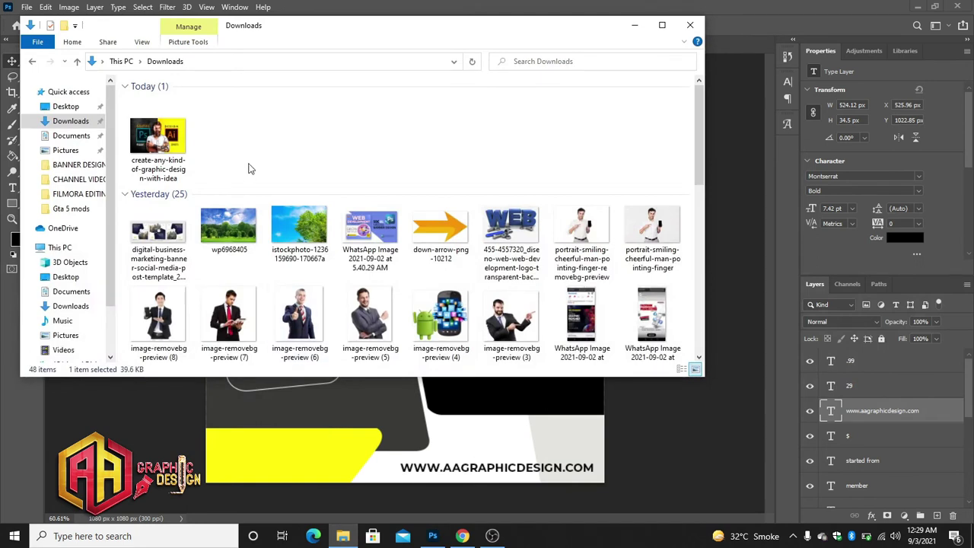
pyautogui.moveTo(157, 141)
pyautogui.mouseDown()
pyautogui.moveTo(431, 539)
pyautogui.moveTo(494, 246)
pyautogui.mouseUp()
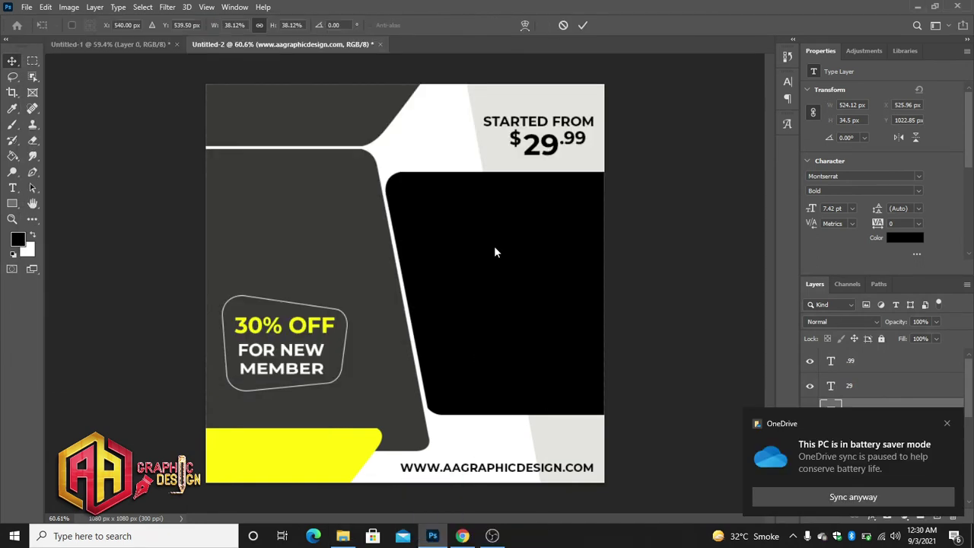
# - Place the promo image and clip it to the black Rectangle 1 panel
pyautogui.click(947, 426)
pyautogui.scroll(-2, 883, 355)
pyautogui.scroll(-1, 883, 355)
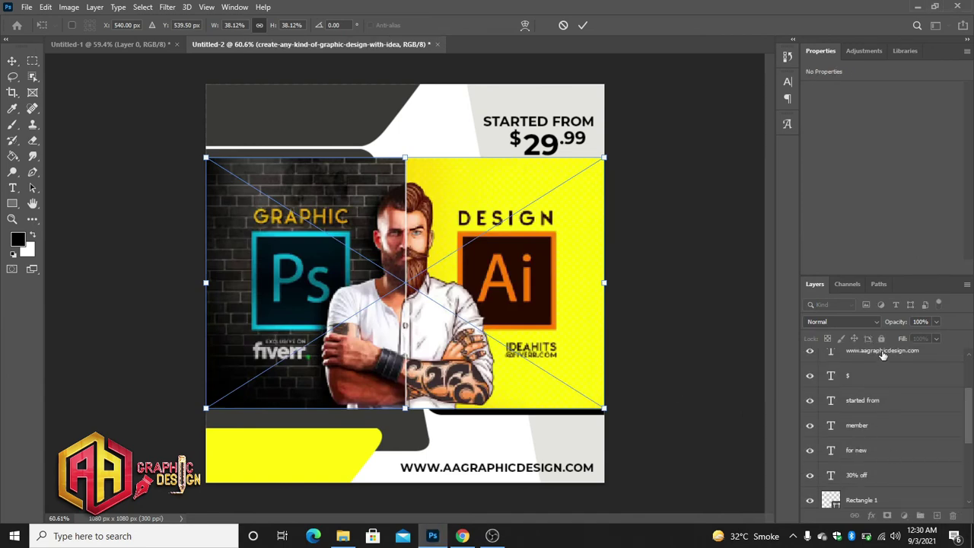
pyautogui.press('Return')
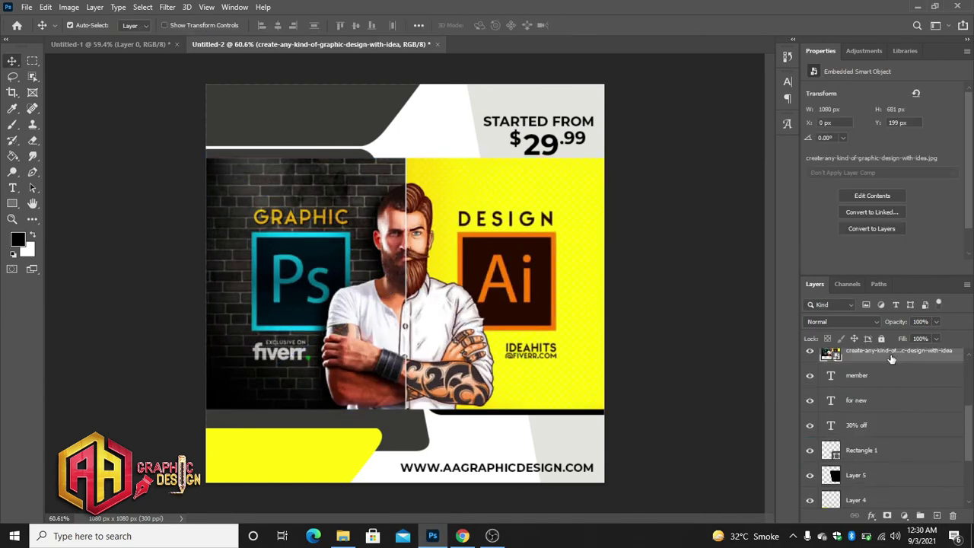
pyautogui.moveTo(892, 358); pyautogui.dragTo(892, 459)
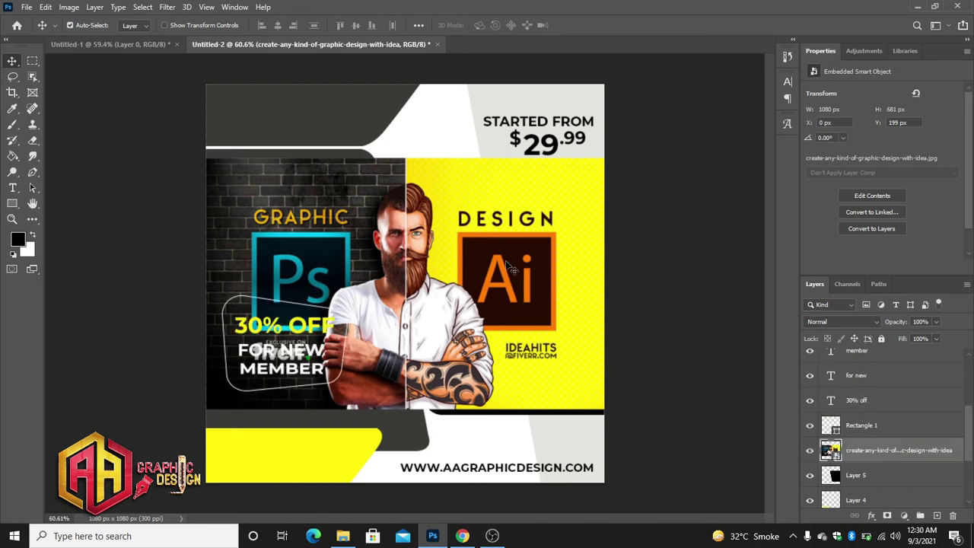
pyautogui.rightClick(851, 455)
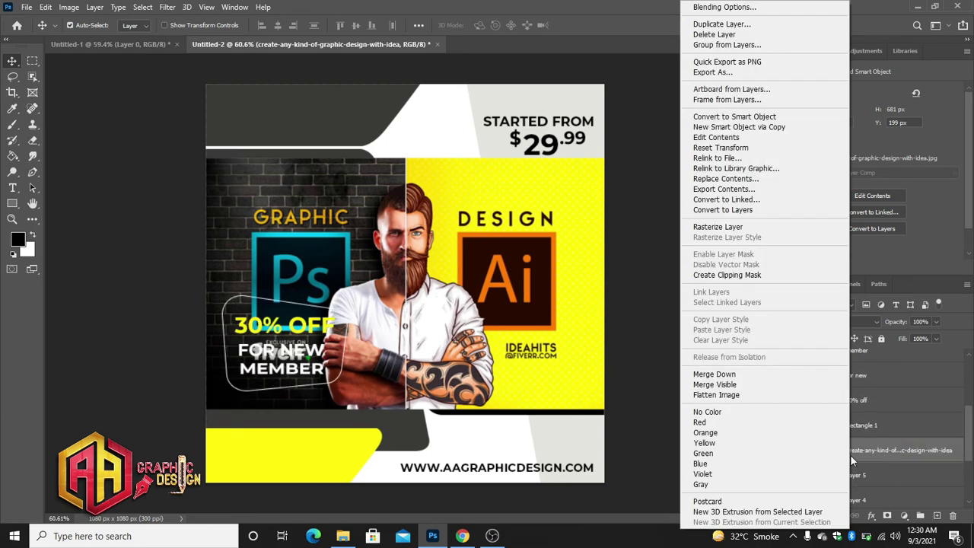
pyautogui.click(748, 274)
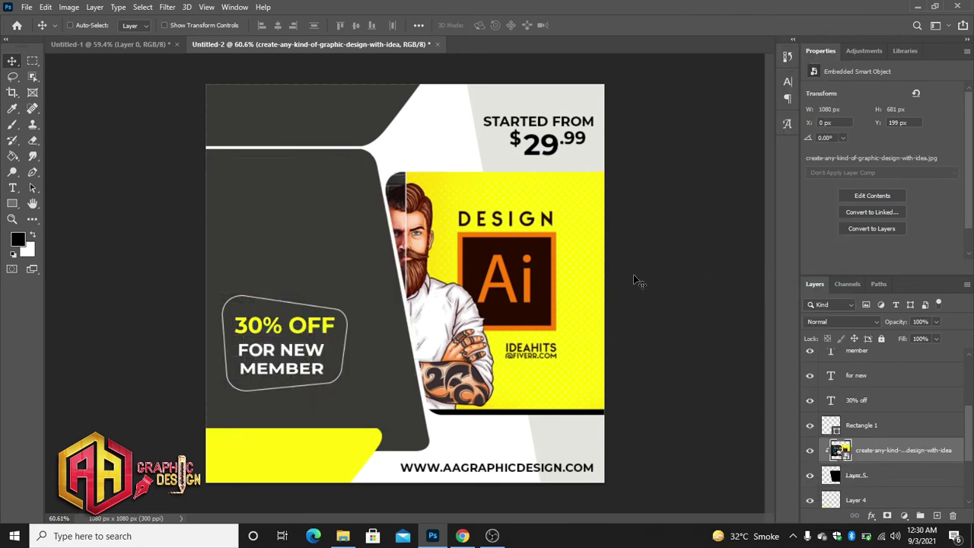
# - Resize the clipped promo image to 1064 × 672 px inside the right panel
pyautogui.hotkey('ctrl', 't')
pyautogui.moveTo(582, 274); pyautogui.dragTo(668, 278)
pyautogui.moveTo(689, 416); pyautogui.dragTo(663, 406)
pyautogui.moveTo(495, 411); pyautogui.dragTo(512, 417)
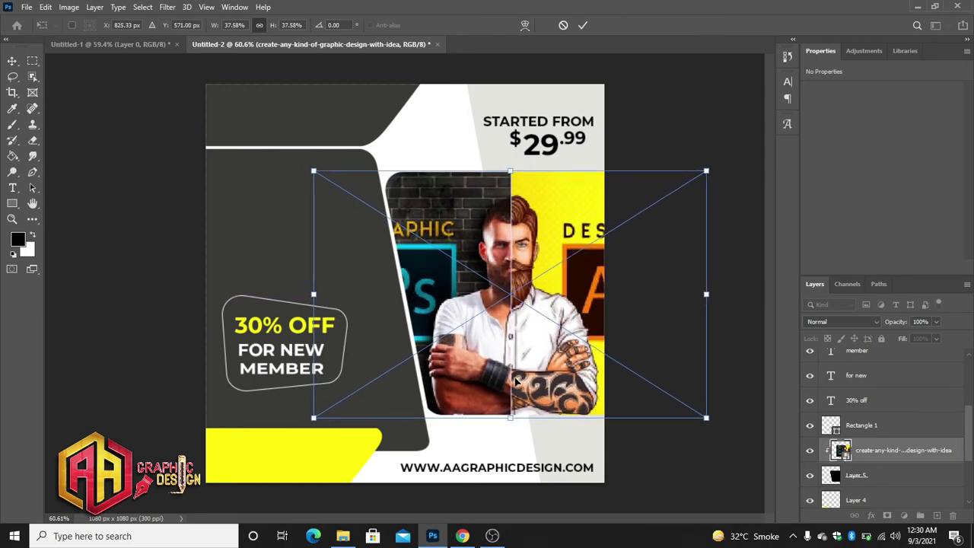
pyautogui.click(583, 25)
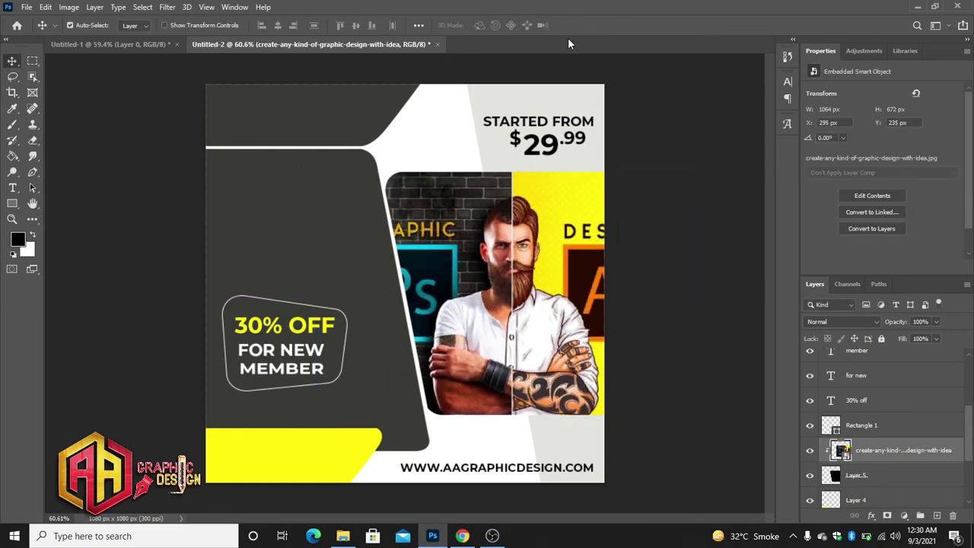
pyautogui.click(13, 174)
# - Add LEARN text at the upper left and shrink it to about two thirds
pyautogui.click(13, 187)
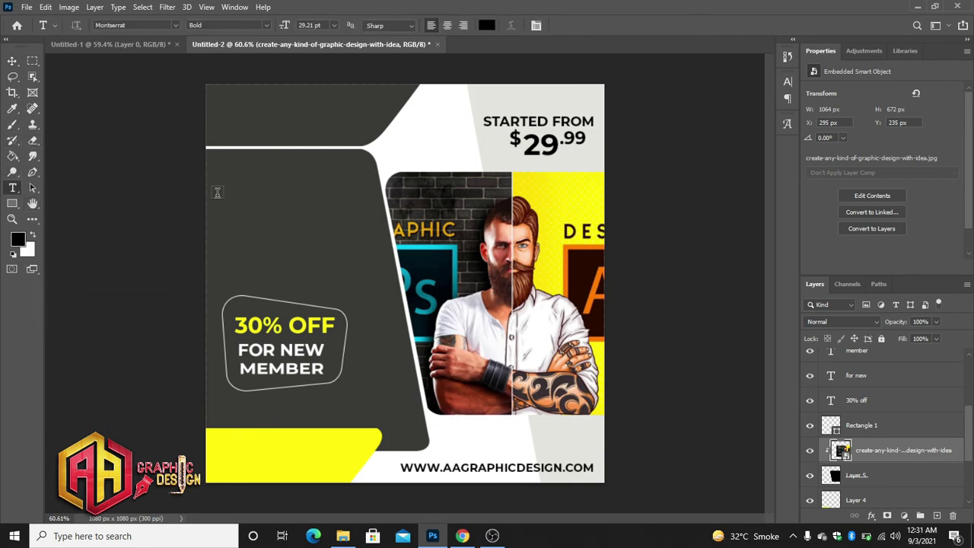
pyautogui.click(239, 192)
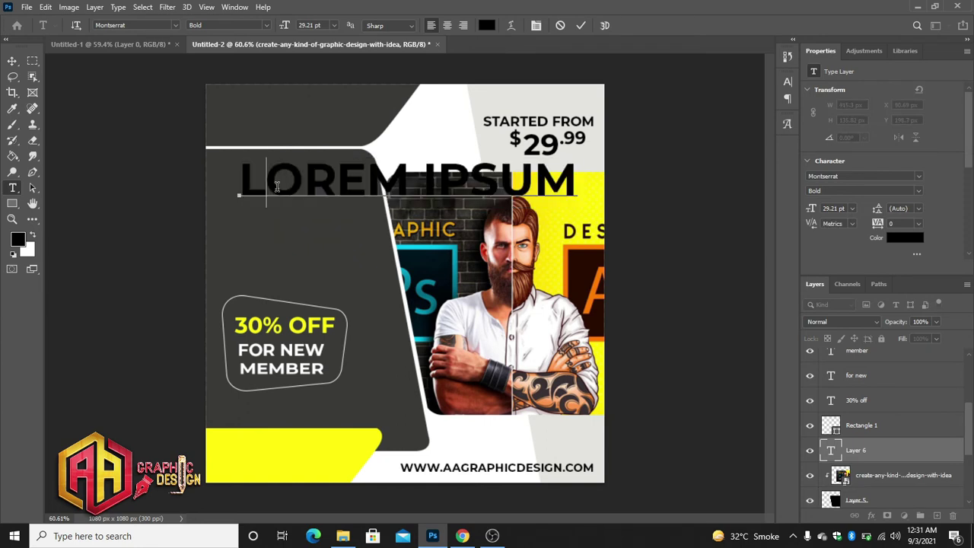
pyautogui.write('LEARN')
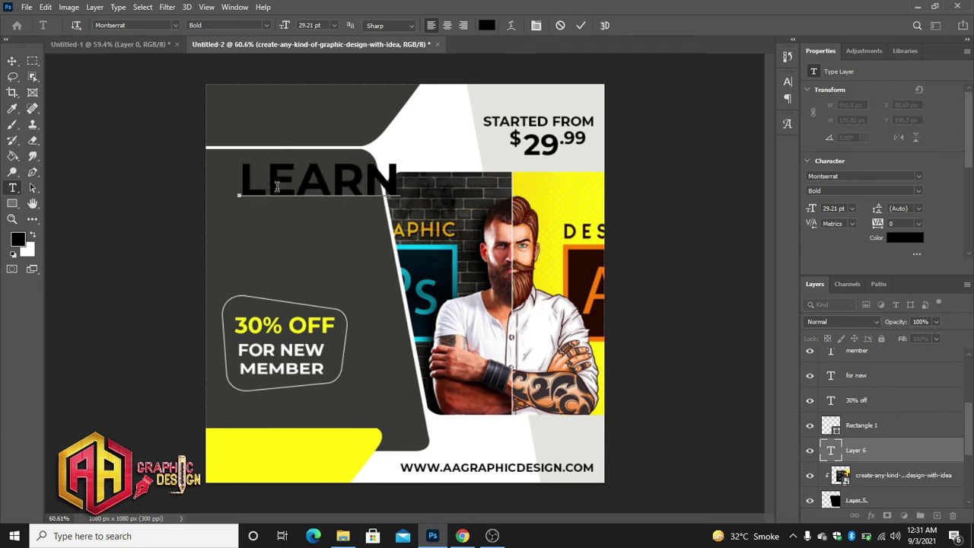
pyautogui.click(581, 25)
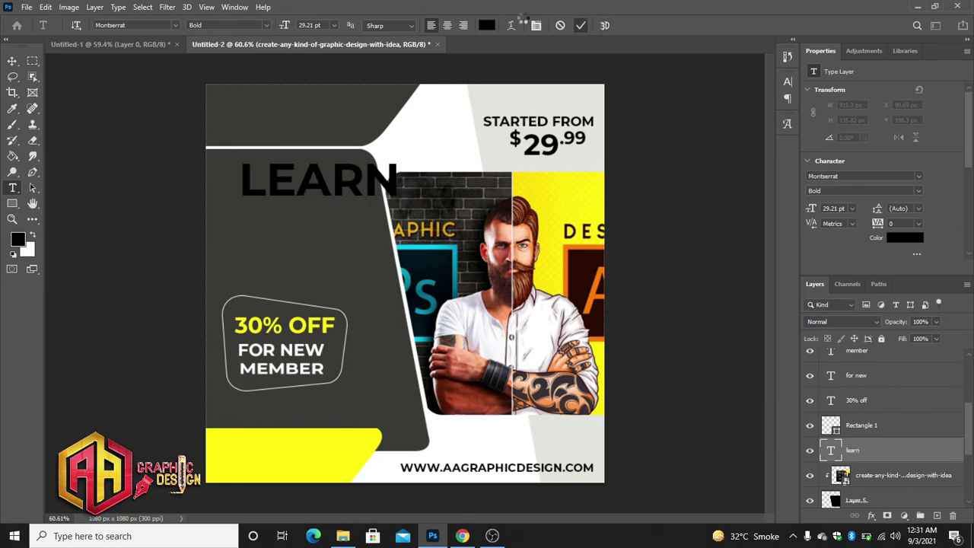
pyautogui.hotkey('ctrl', 't')
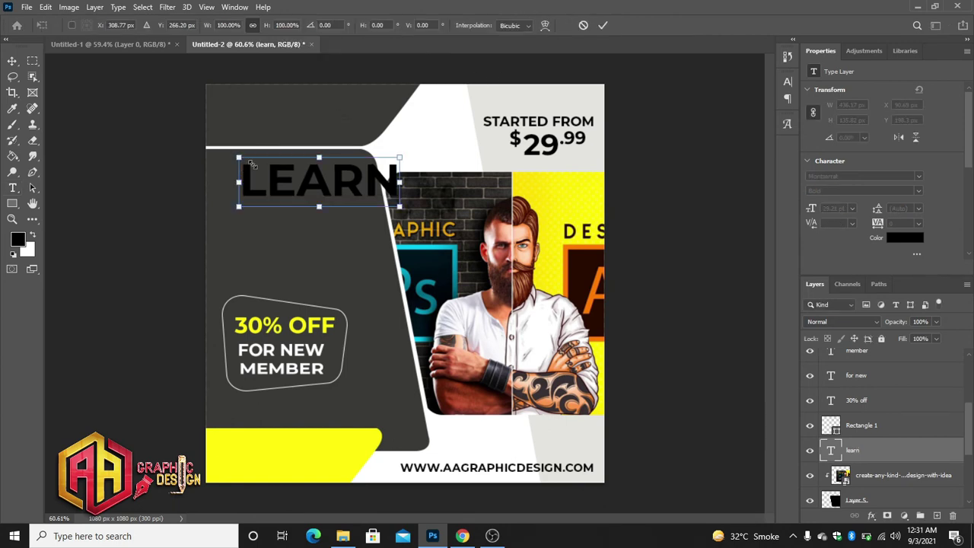
pyautogui.moveTo(252, 164)
pyautogui.mouseDown()
pyautogui.moveTo(309, 182)
pyautogui.moveTo(274, 194)
pyautogui.mouseUp()
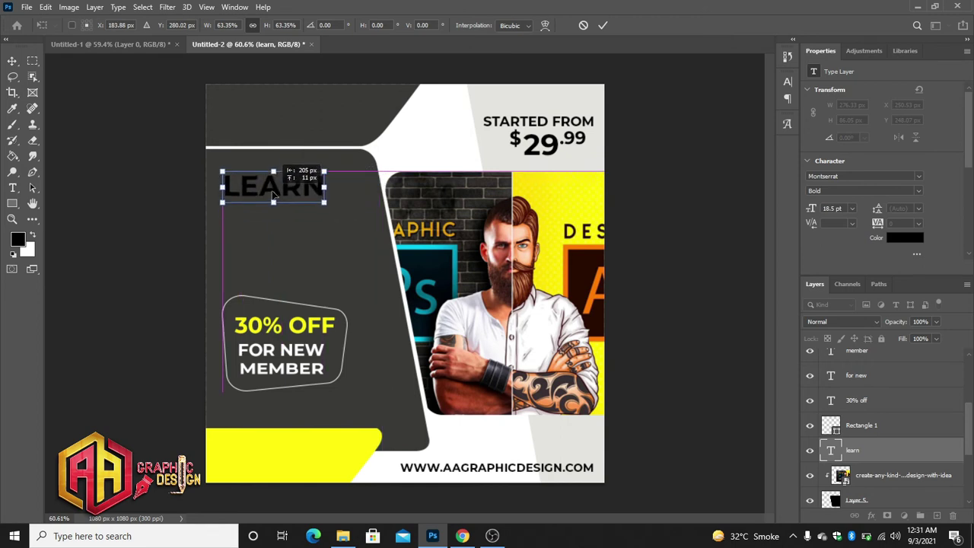
pyautogui.click(602, 25)
# - Set the LEARN text colour to #ffffff
pyautogui.click(898, 241)
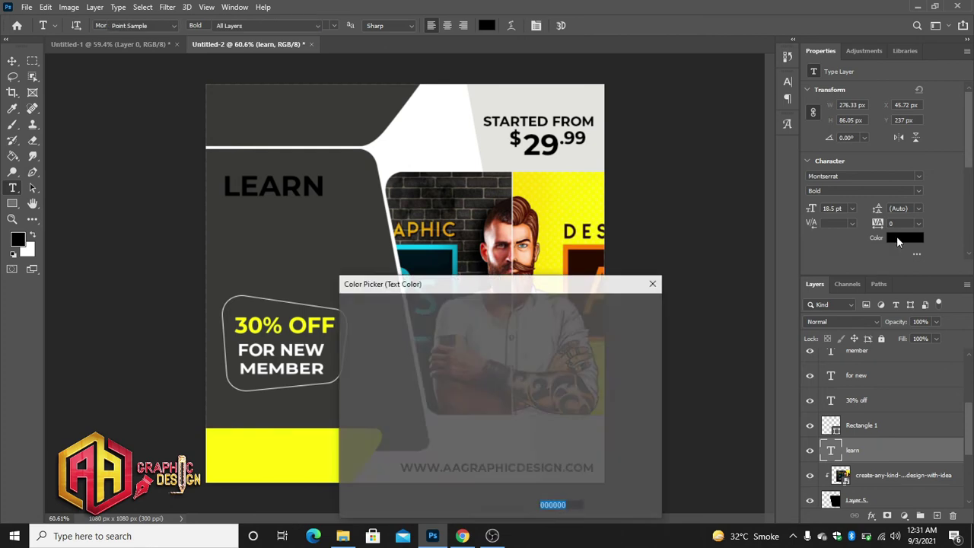
pyautogui.write('ffffff')
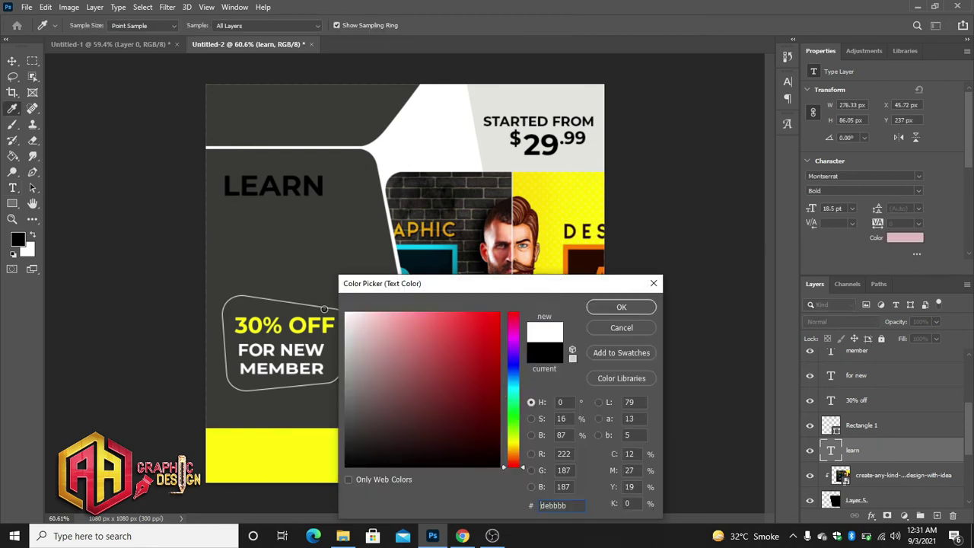
pyautogui.click(607, 306)
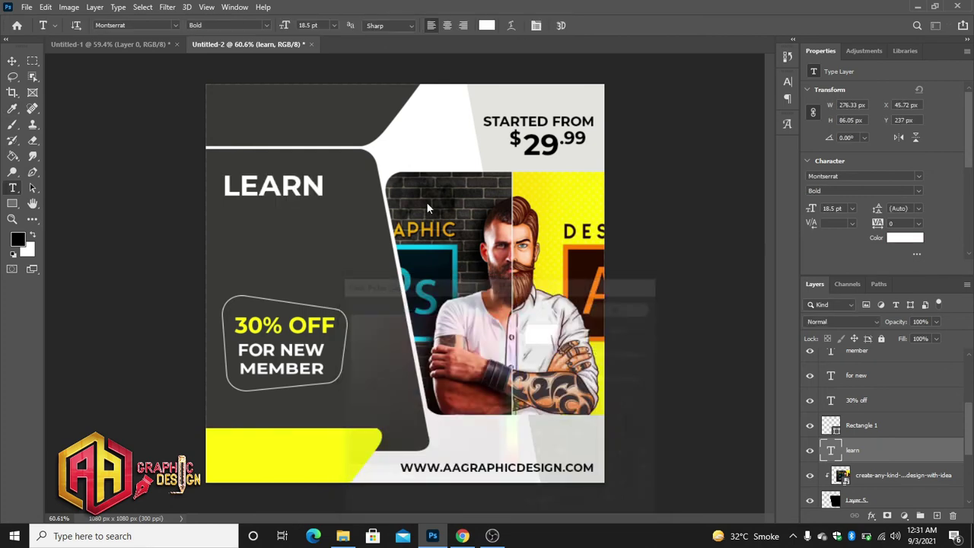
pyautogui.press('v')
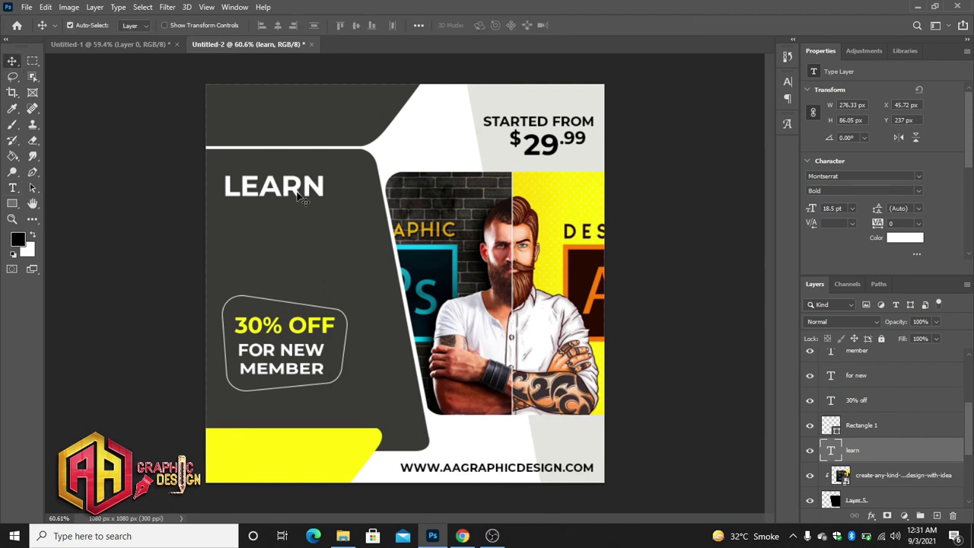
# - Duplicate LEARN below itself and change the copy to GRAPHIC
pyautogui.moveTo(299, 196); pyautogui.dragTo(300, 218)
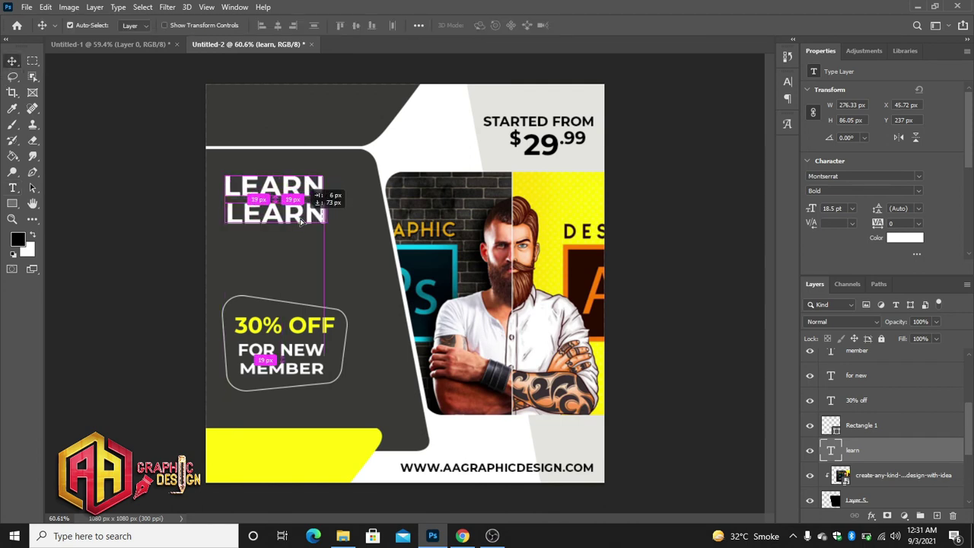
pyautogui.doubleClick(300, 217)
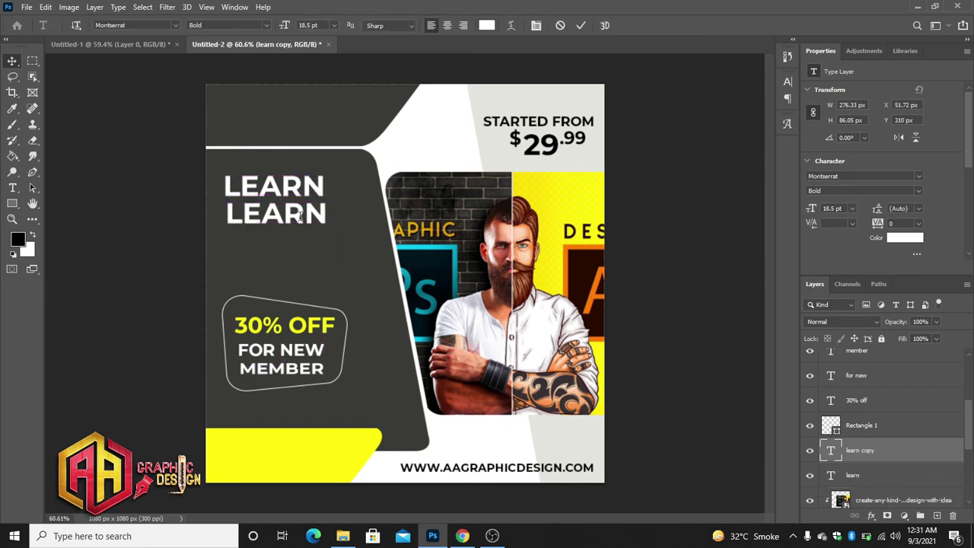
pyautogui.press('Left')
pyautogui.press('Left')
pyautogui.press('Left')
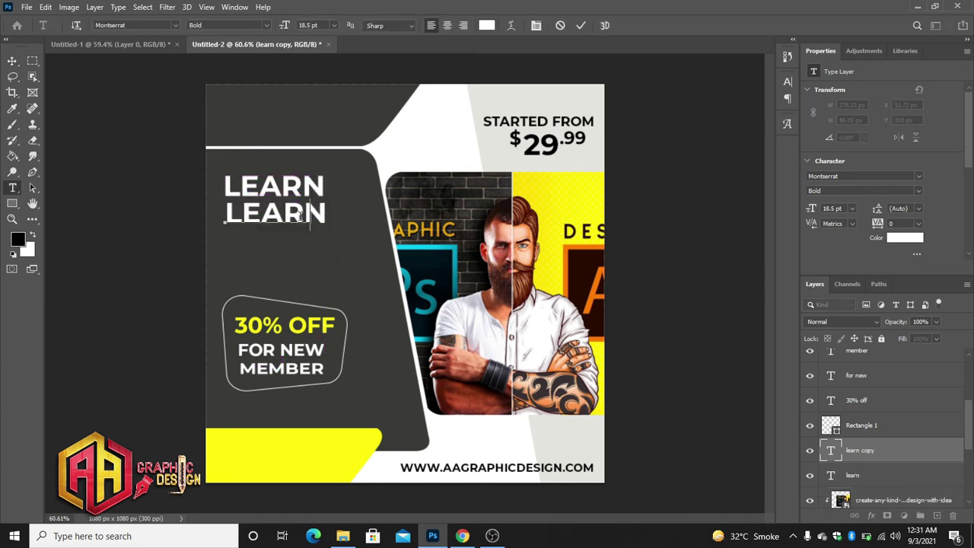
pyautogui.write('GRAPHIC')
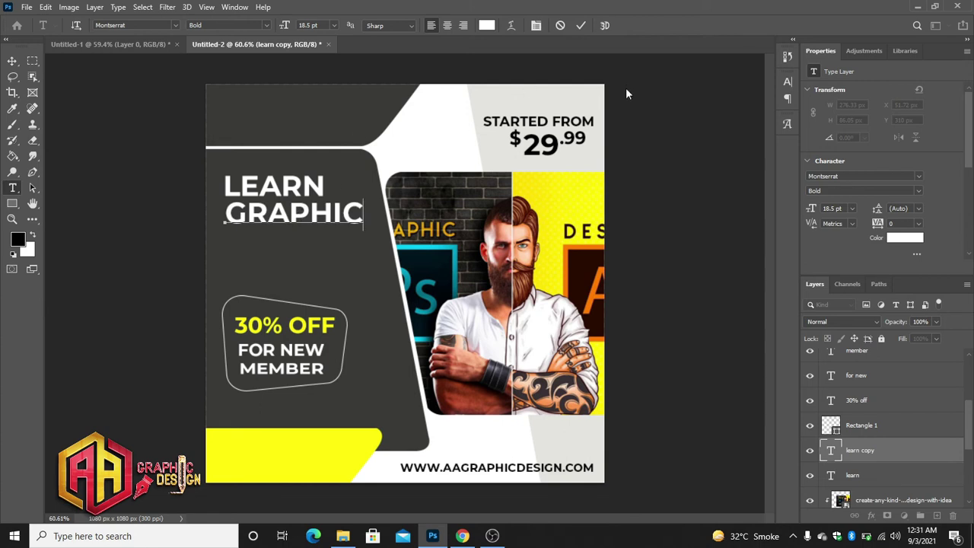
pyautogui.click(581, 25)
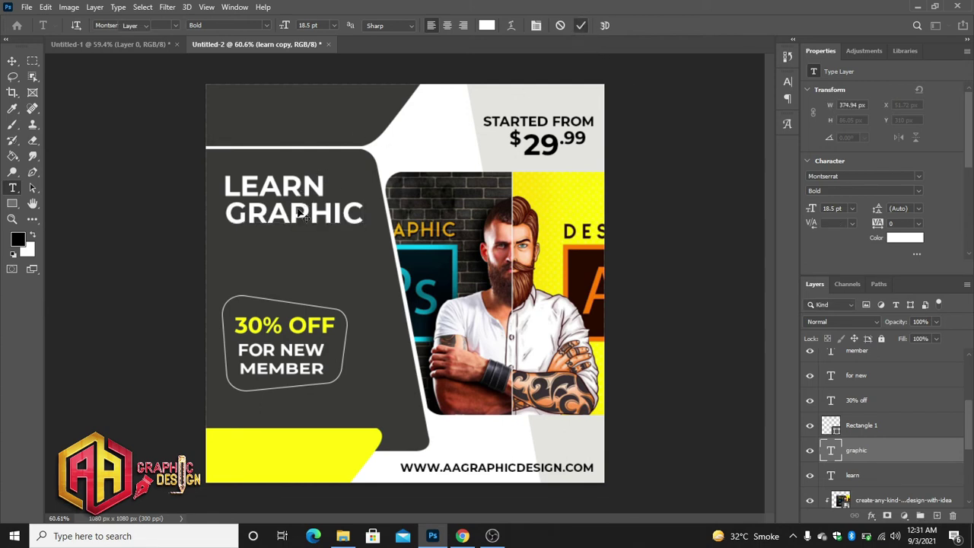
pyautogui.press('v')
# - Duplicate GRAPHIC onto a third line reading DESIGNING
pyautogui.moveTo(293, 218); pyautogui.dragTo(296, 242)
pyautogui.doubleClick(293, 240)
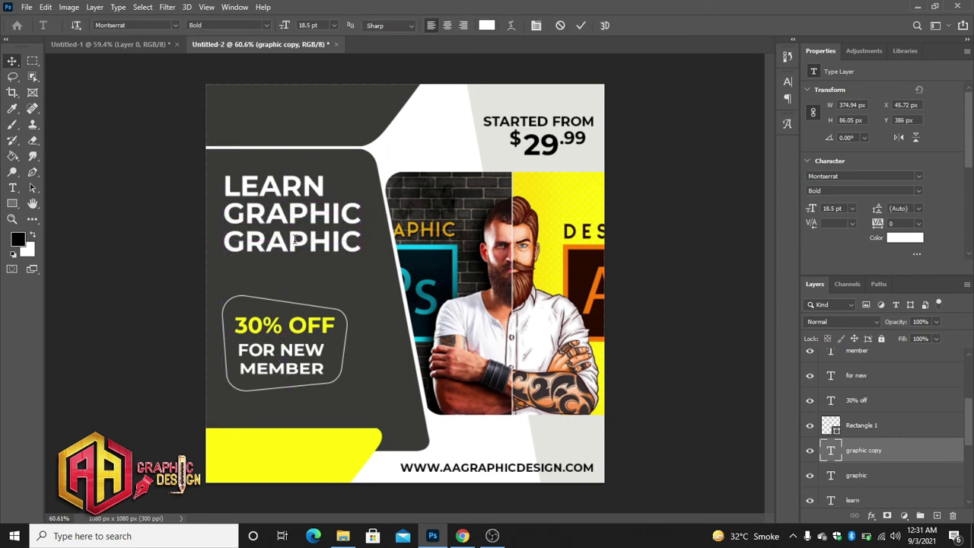
pyautogui.write('D')
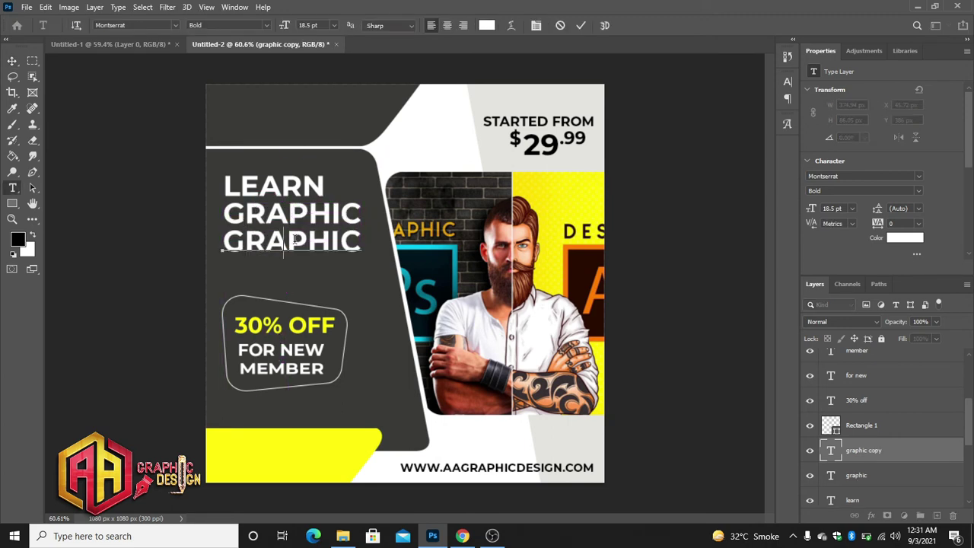
pyautogui.write('ESIGNING')
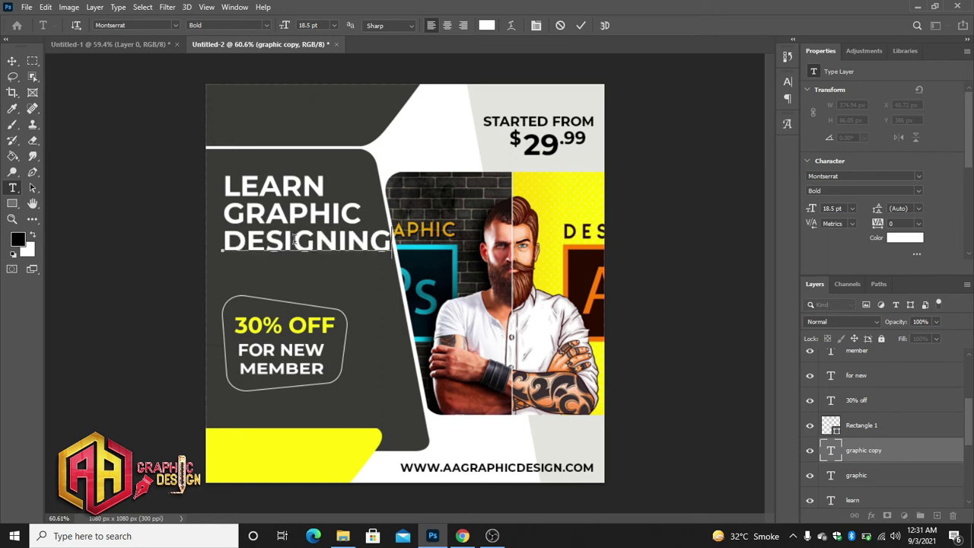
pyautogui.click(581, 25)
pyautogui.press('v')
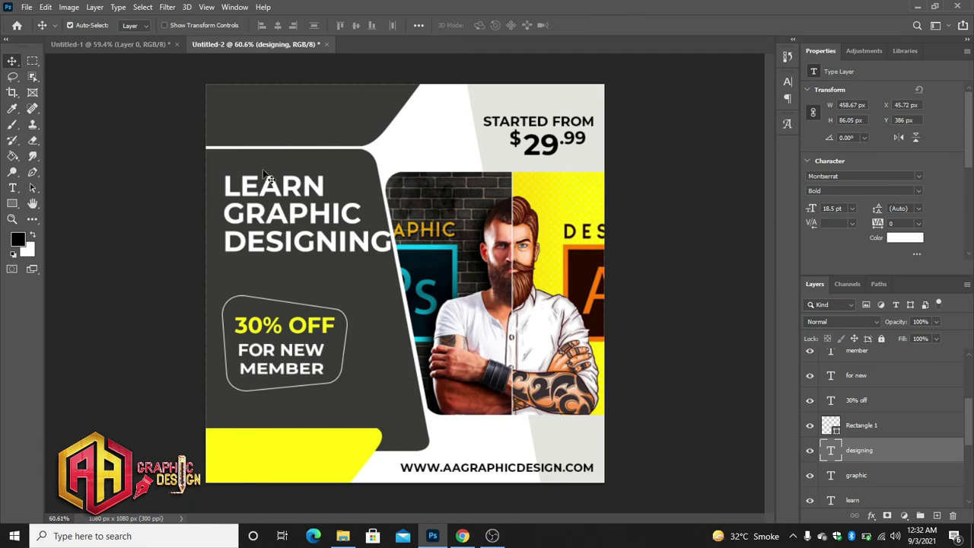
# - Shrink the three heading lines together to about 82% and shift them left and up
pyautogui.keyDown('shift'); pyautogui.click(266, 175); pyautogui.keyUp('shift')
pyautogui.hotkey('ctrl', 't')
pyautogui.moveTo(225, 173); pyautogui.dragTo(249, 198)
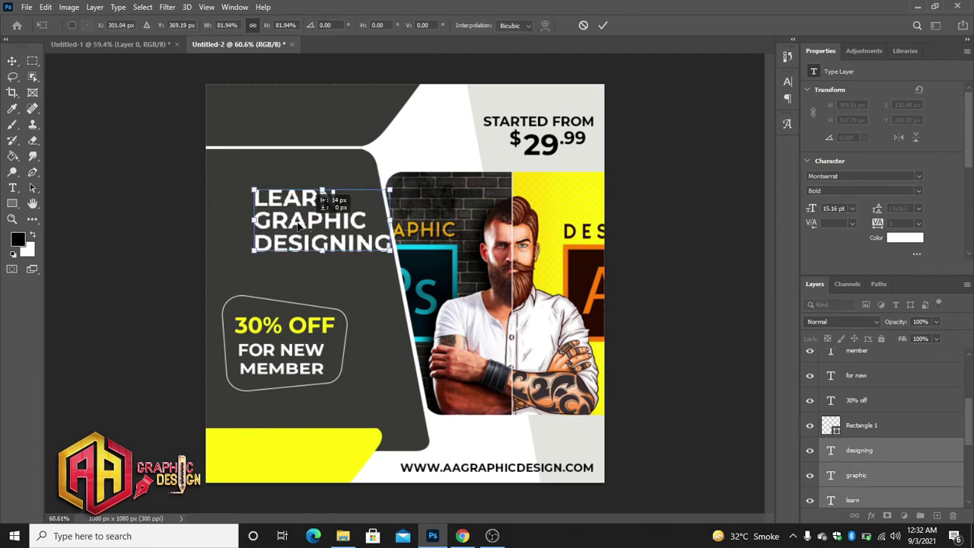
pyautogui.moveTo(309, 226); pyautogui.dragTo(279, 217)
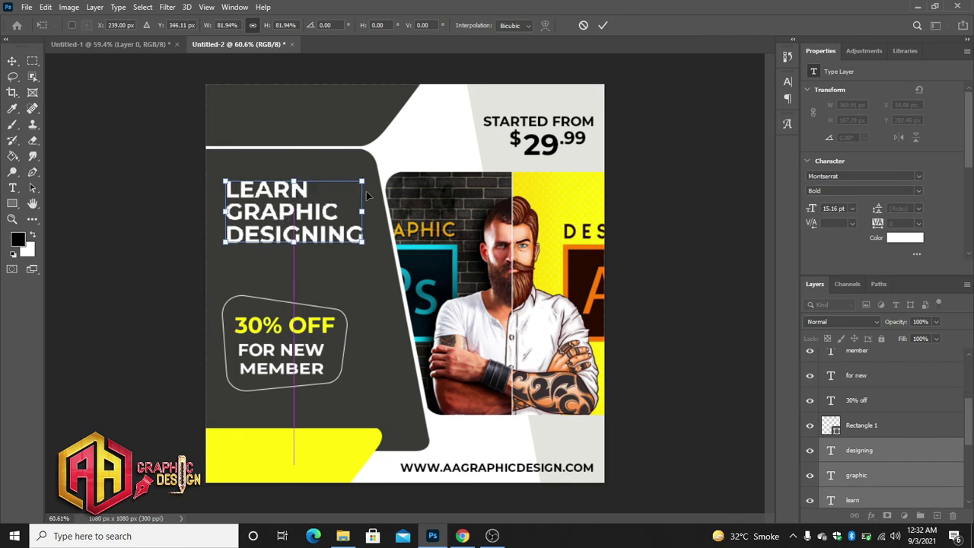
pyautogui.click(603, 26)
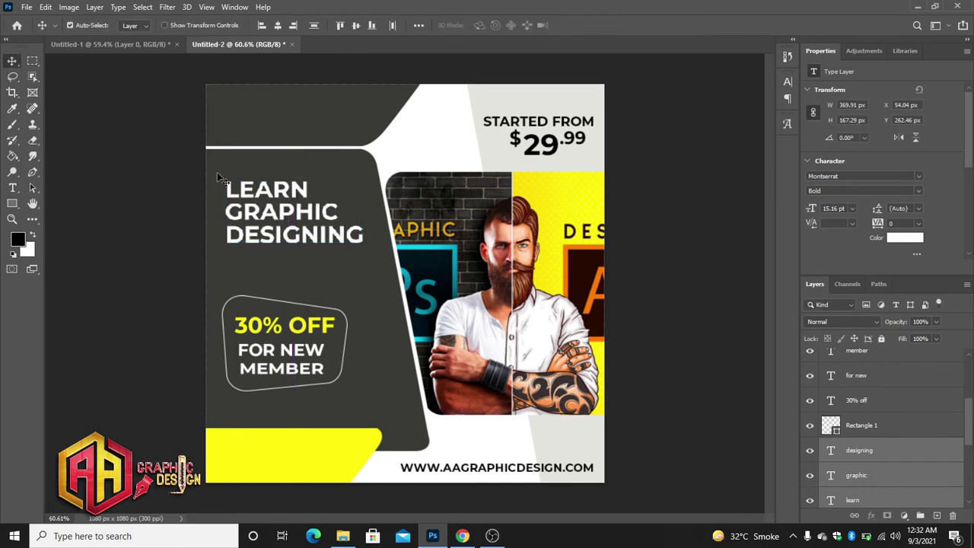
# - Colour LEARN yellow, sampled from the bottom bar
pyautogui.click(308, 194)
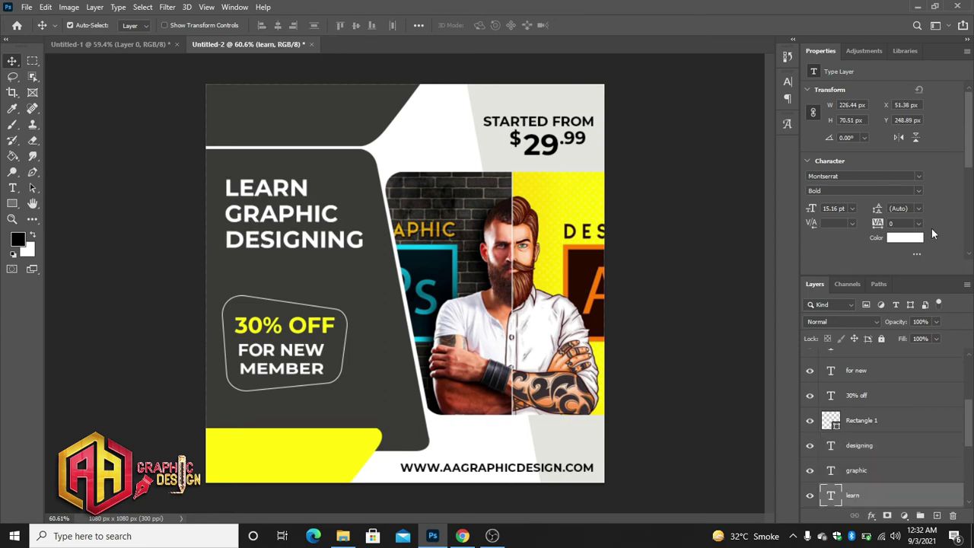
pyautogui.click(913, 239)
pyautogui.click(300, 453)
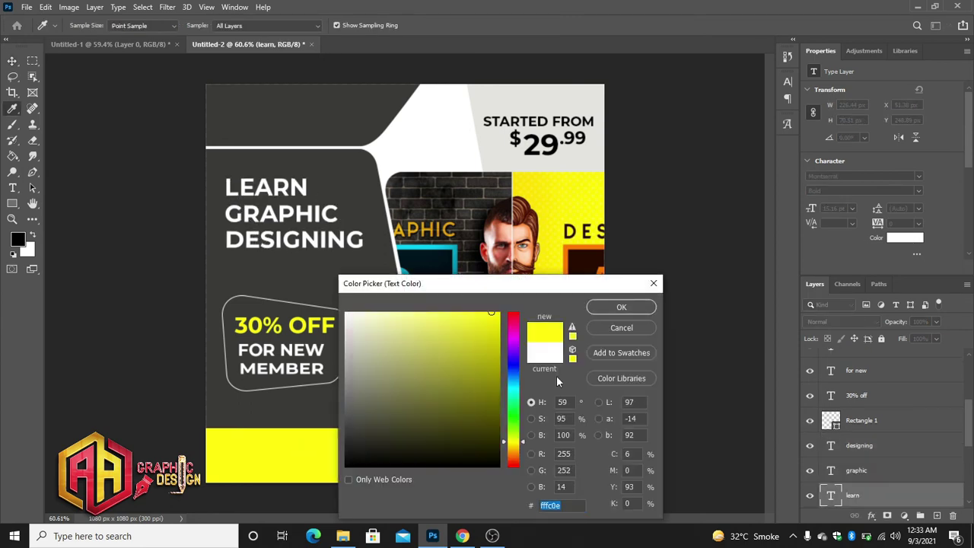
pyautogui.click(608, 309)
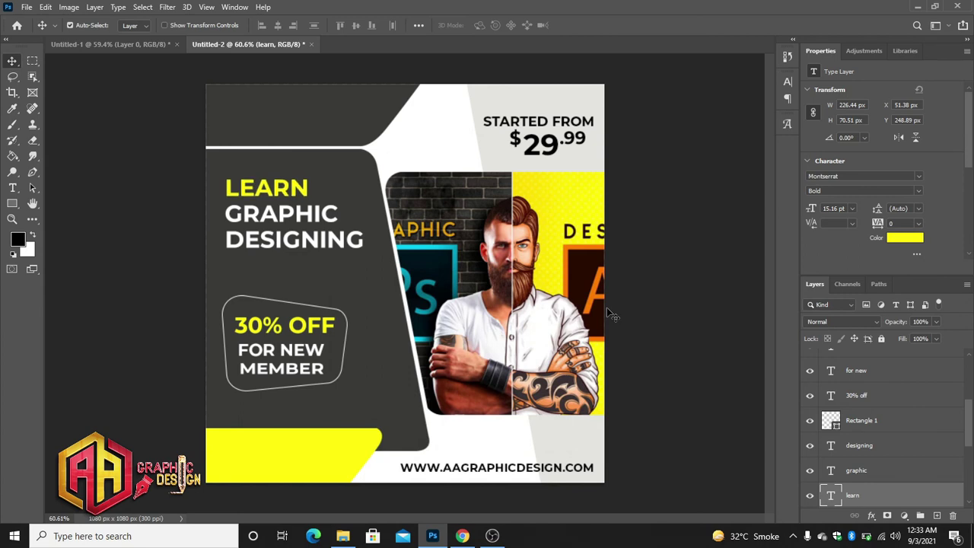
pyautogui.click(13, 203)
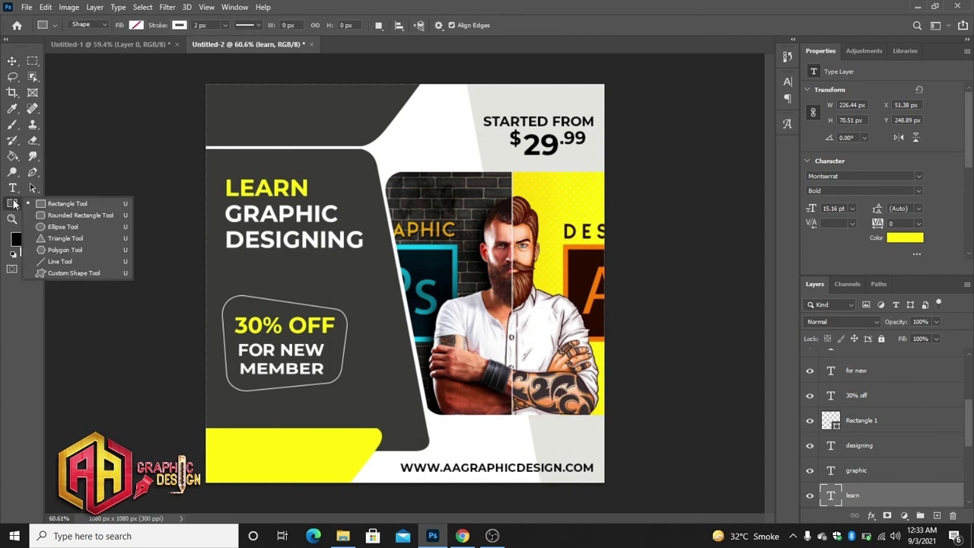
# - Draw a 295 × 52 px black, no-stroke rounded rectangle on the yellow bottom-left bar
pyautogui.click(66, 217)
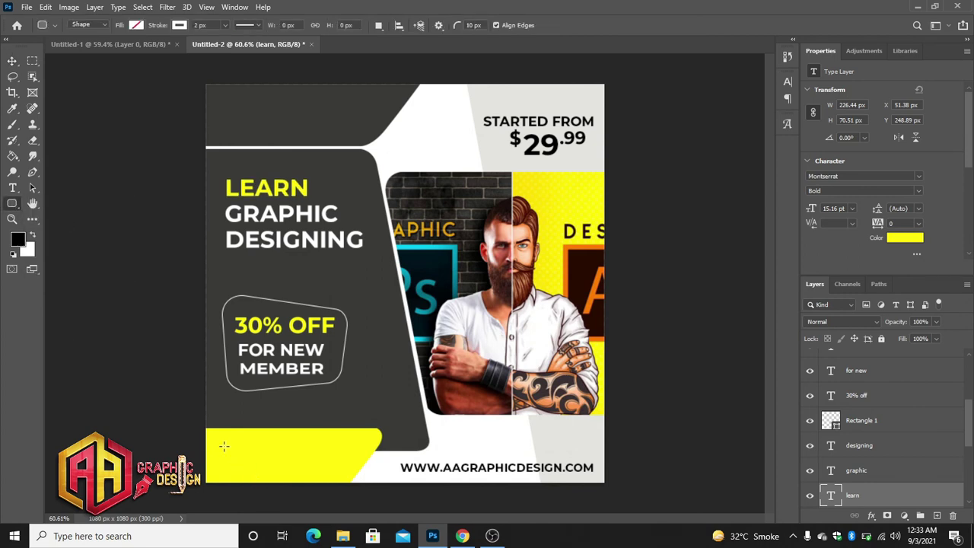
pyautogui.moveTo(225, 441); pyautogui.dragTo(333, 460)
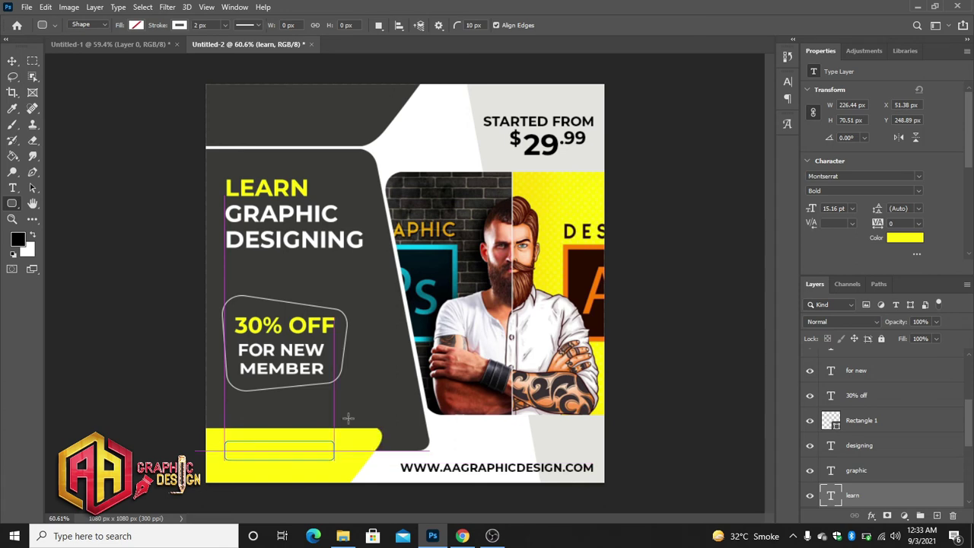
pyautogui.click(136, 26)
pyautogui.click(113, 90)
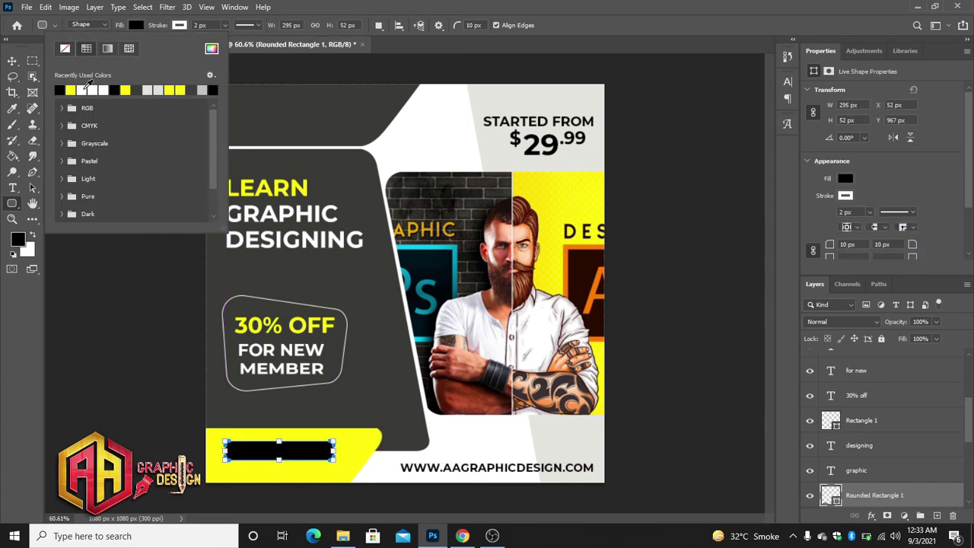
pyautogui.click(65, 48)
pyautogui.click(179, 25)
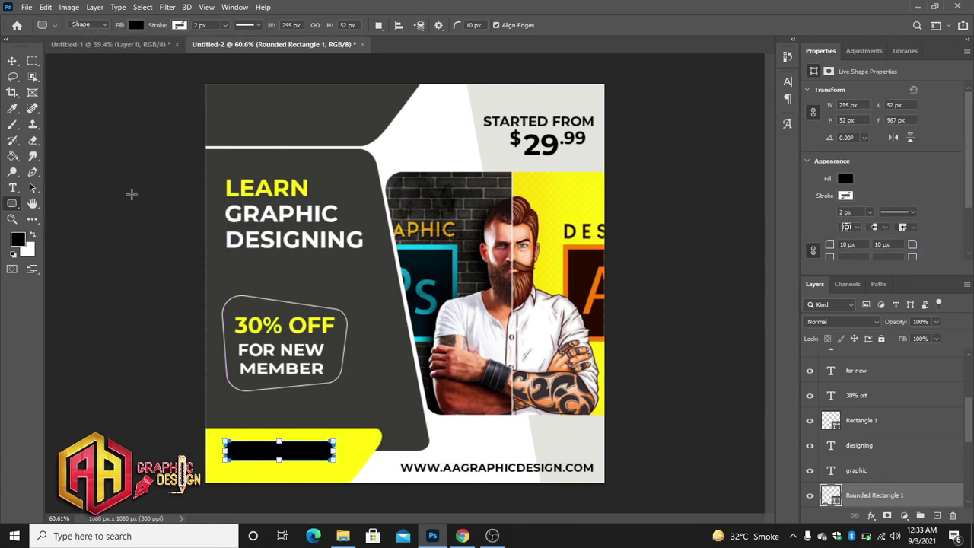
pyautogui.click(11, 60)
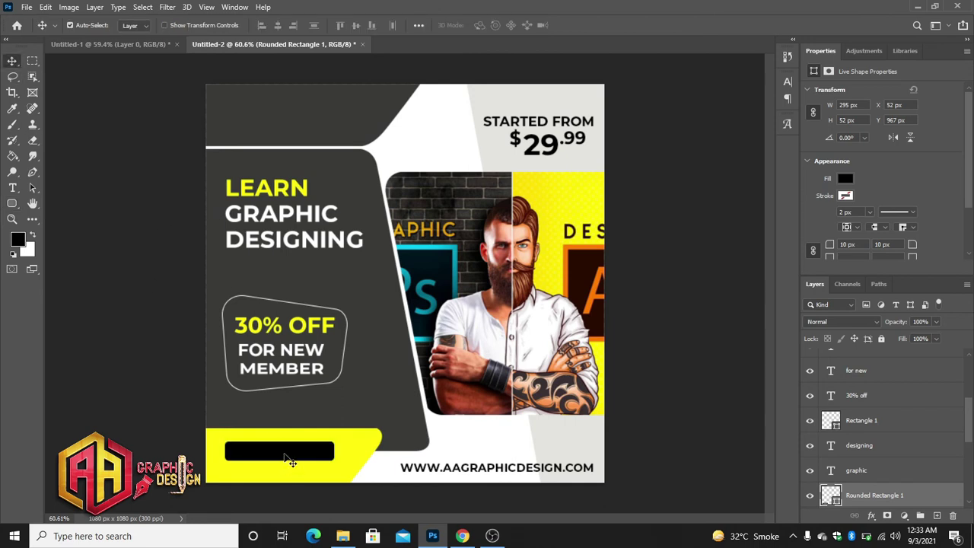
pyautogui.moveTo(285, 455); pyautogui.dragTo(288, 465)
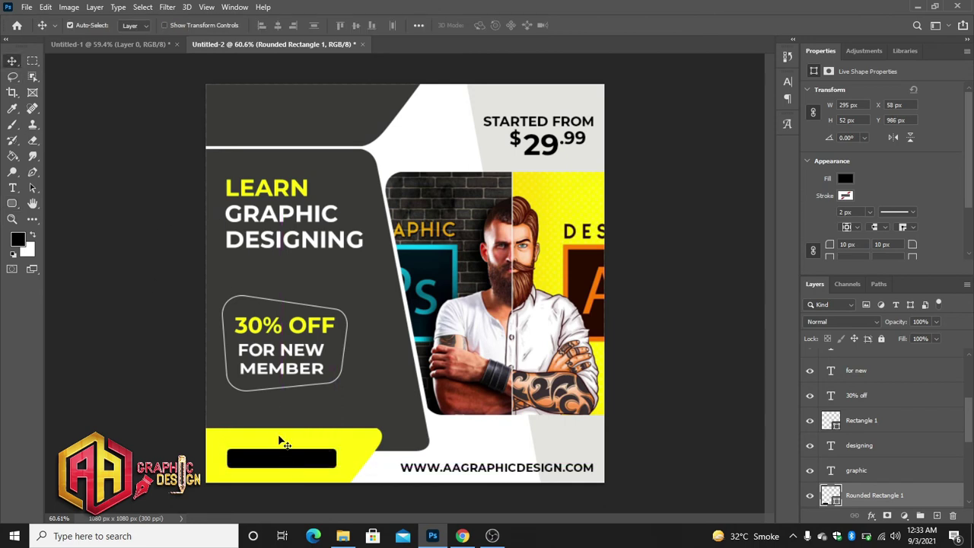
# - Add a 'CONTACT US' text layer in near-white
pyautogui.click(12, 188)
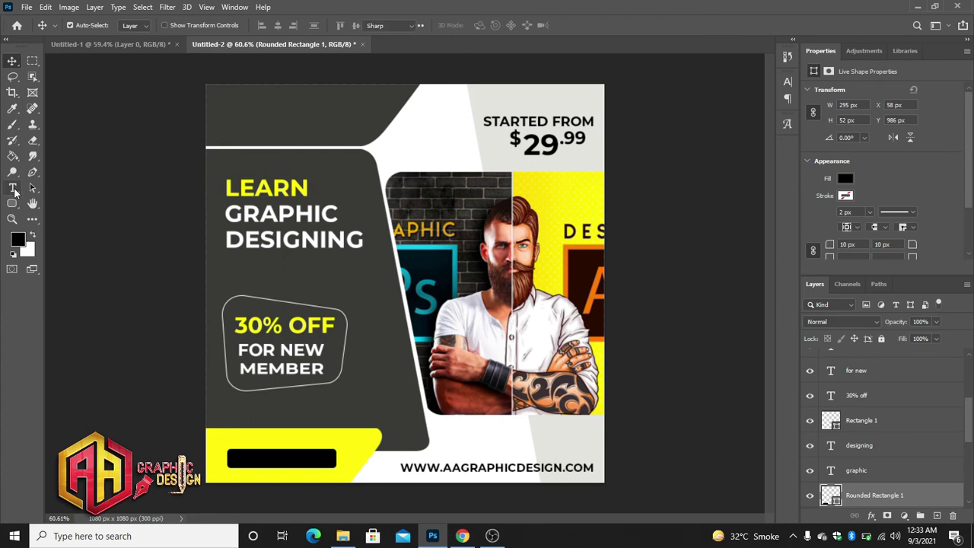
pyautogui.click(283, 406)
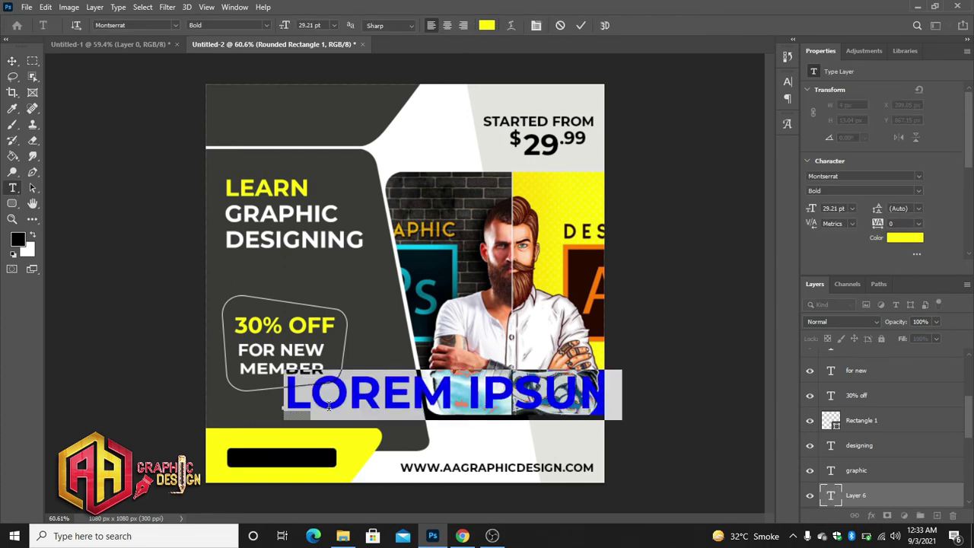
pyautogui.write('CO')
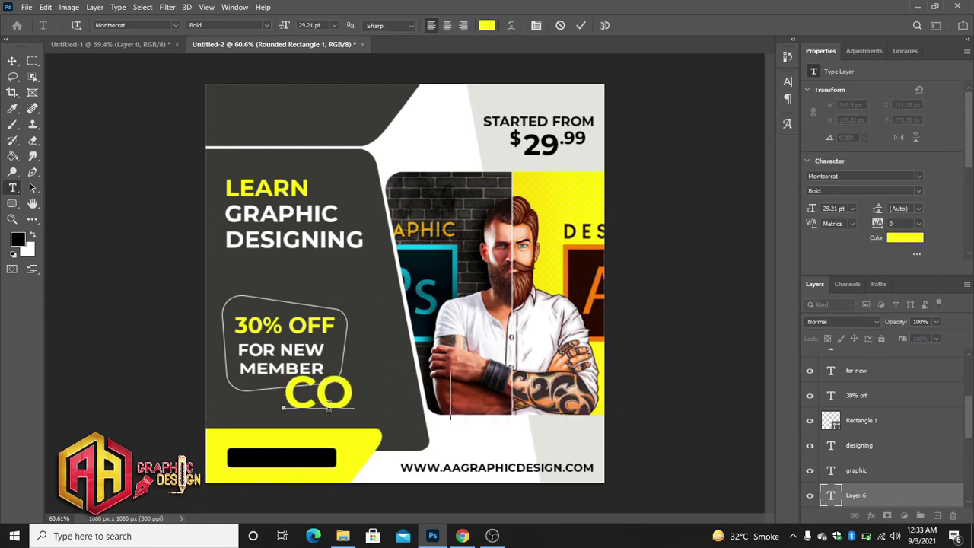
pyautogui.write('NTACT US')
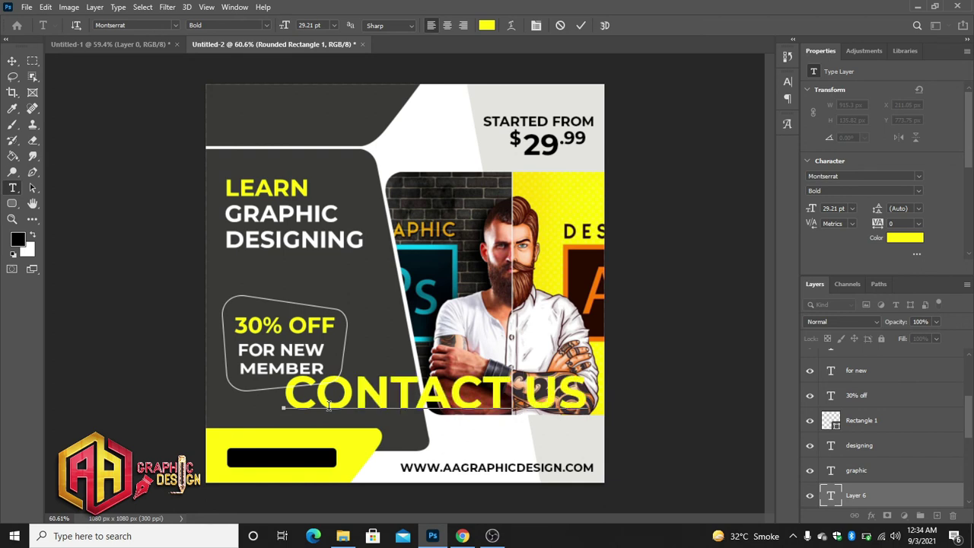
pyautogui.click(578, 26)
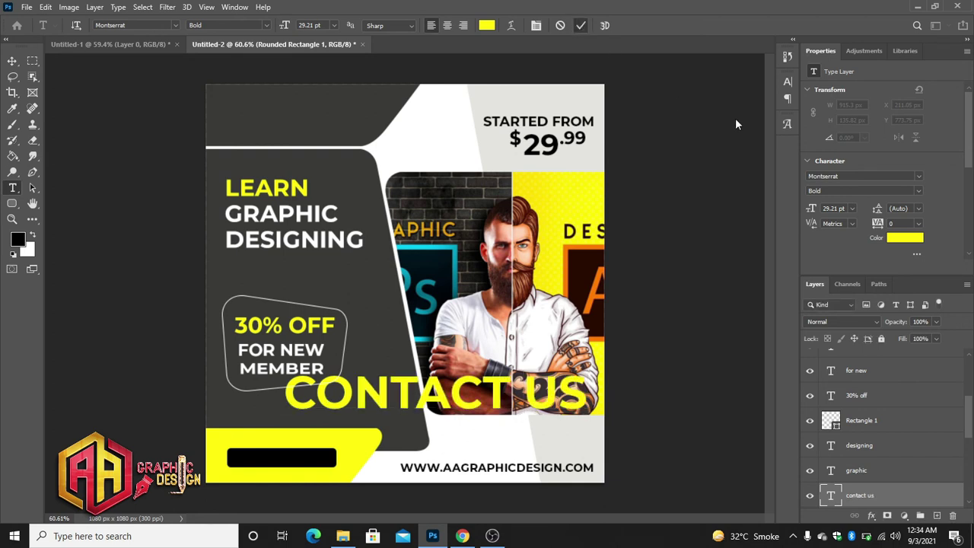
pyautogui.click(906, 239)
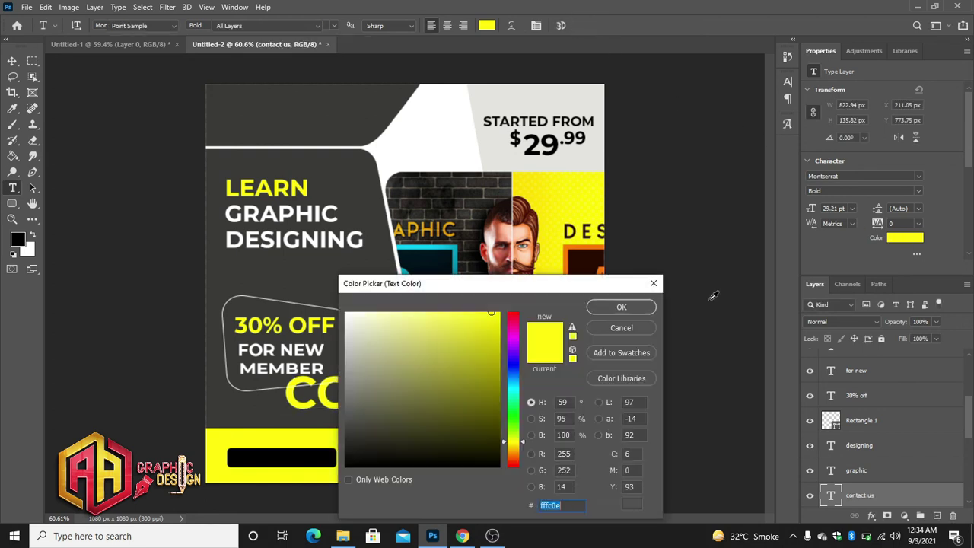
pyautogui.click(347, 315)
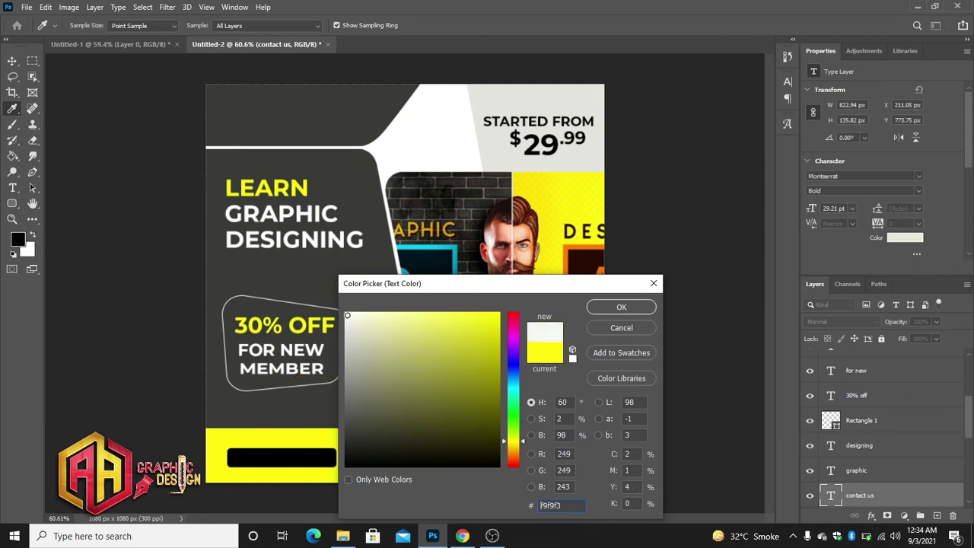
pyautogui.click(622, 307)
# - Scale the CONTACT US text to fit the black bar, then zoom out
pyautogui.hotkey('ctrl', '+')
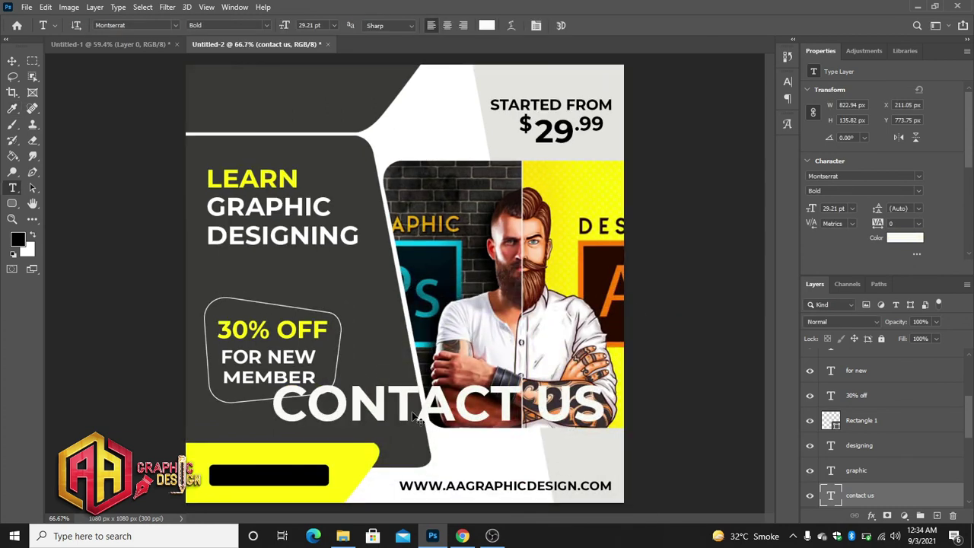
pyautogui.hotkey('ctrl', 't')
pyautogui.moveTo(376, 398)
pyautogui.mouseDown()
pyautogui.moveTo(594, 434)
pyautogui.moveTo(296, 476)
pyautogui.mouseUp()
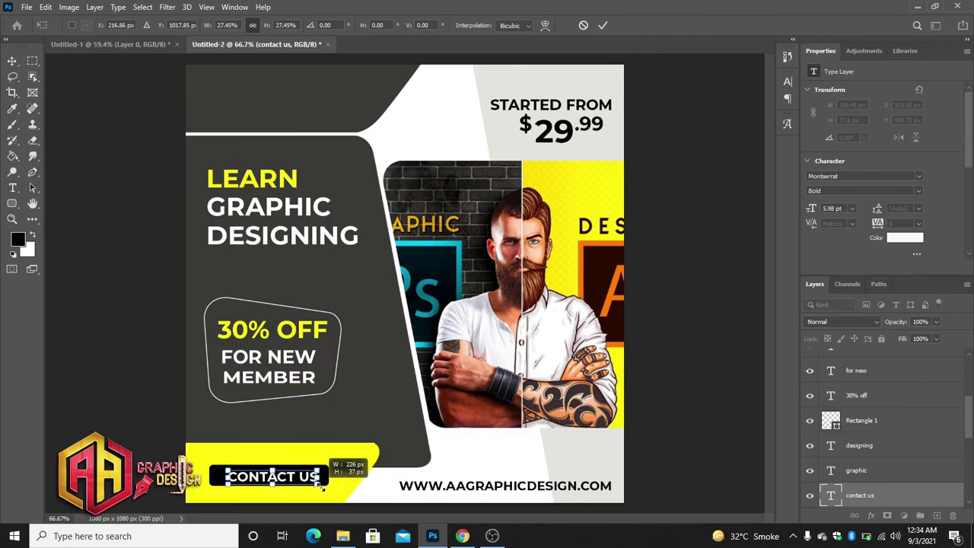
pyautogui.moveTo(297, 475)
pyautogui.mouseDown()
pyautogui.moveTo(327, 476)
pyautogui.moveTo(275, 481)
pyautogui.mouseUp()
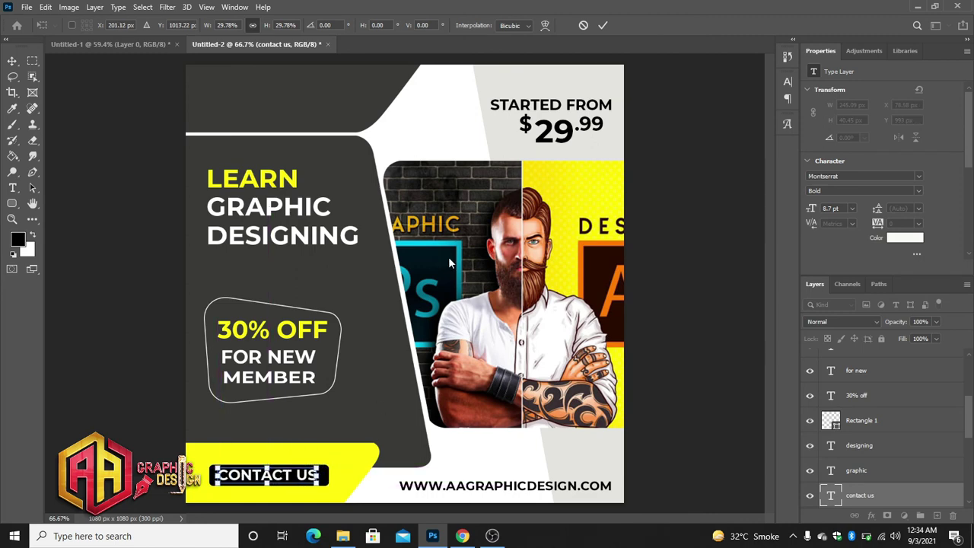
pyautogui.click(602, 25)
pyautogui.hotkey('ctrl', '-')
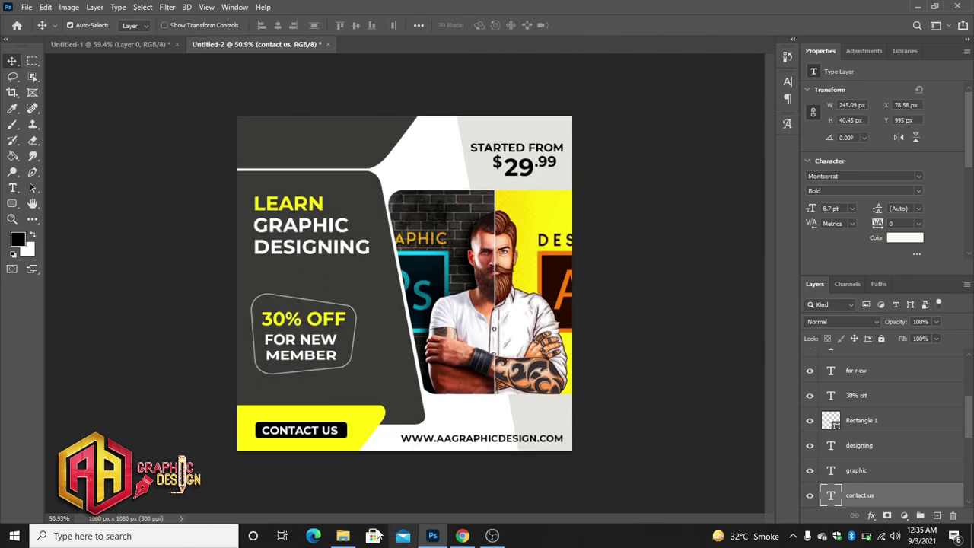
# - Drag the 'without shadow' logo file from the folder onto the ad canvas
pyautogui.click(343, 536)
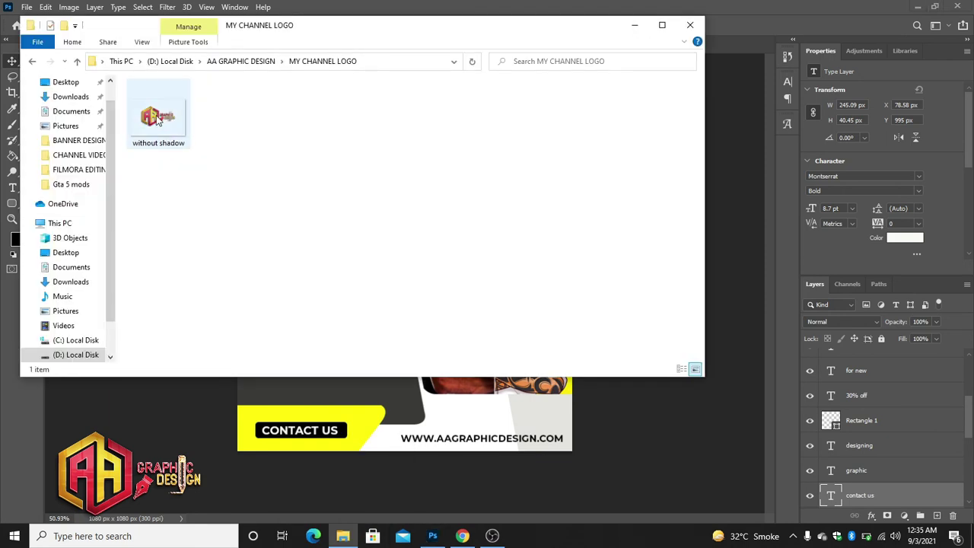
pyautogui.moveTo(158, 120); pyautogui.dragTo(434, 530)
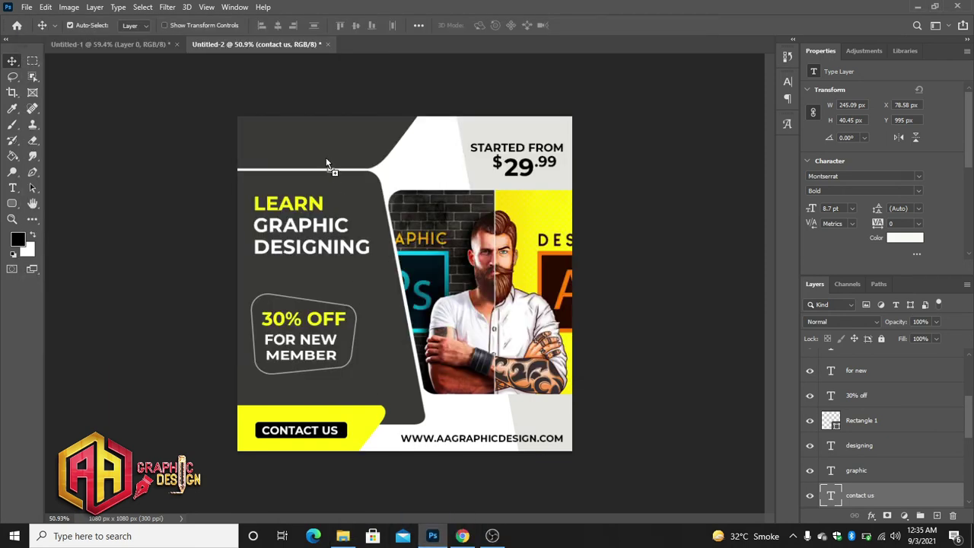
pyautogui.moveTo(435, 531); pyautogui.dragTo(326, 156)
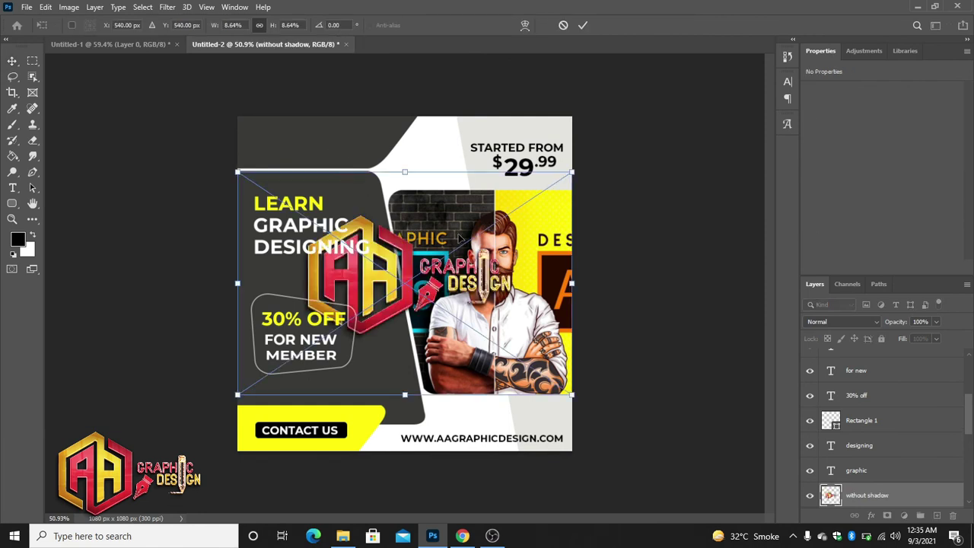
# - Shrink the logo to 245 × 149 px in the top-left corner and nudge it down
pyautogui.moveTo(574, 396)
pyautogui.mouseDown()
pyautogui.moveTo(344, 213)
pyautogui.moveTo(297, 134)
pyautogui.mouseUp()
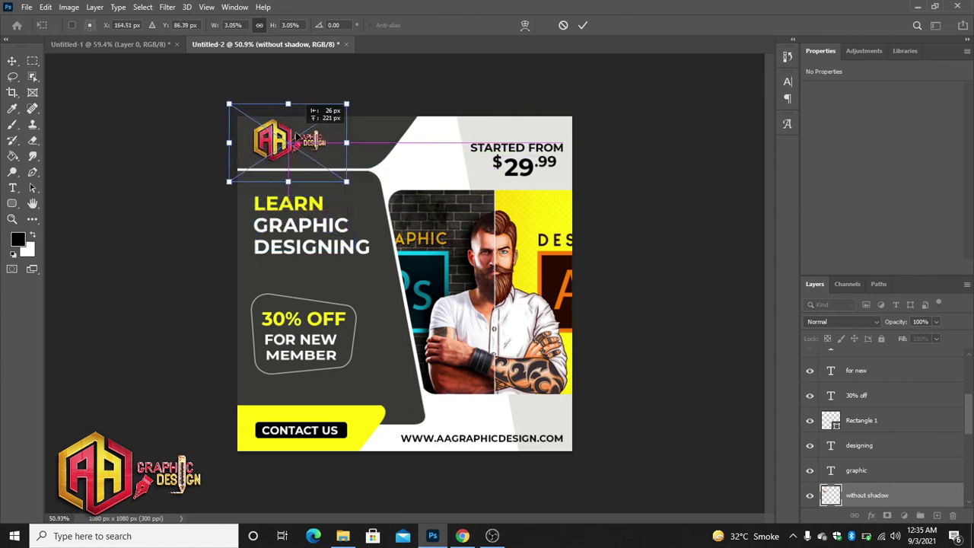
pyautogui.click(583, 27)
pyautogui.press('Down')
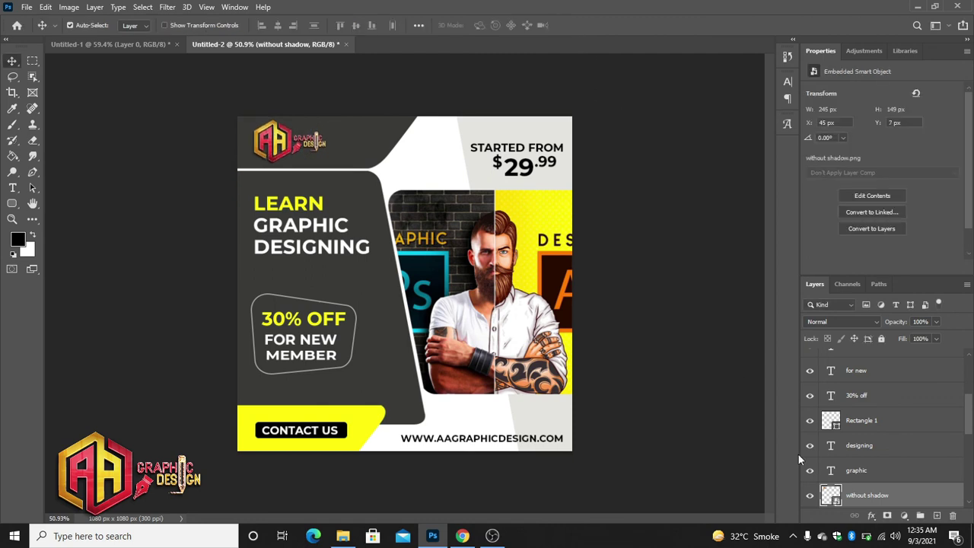
# - Add an Inner Glow layer effect to the logo
pyautogui.click(878, 515)
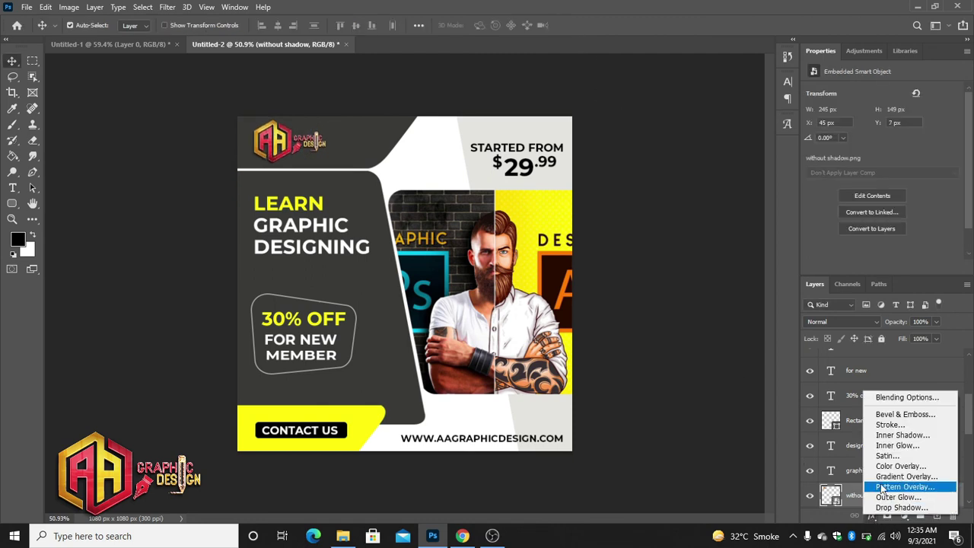
pyautogui.click(893, 449)
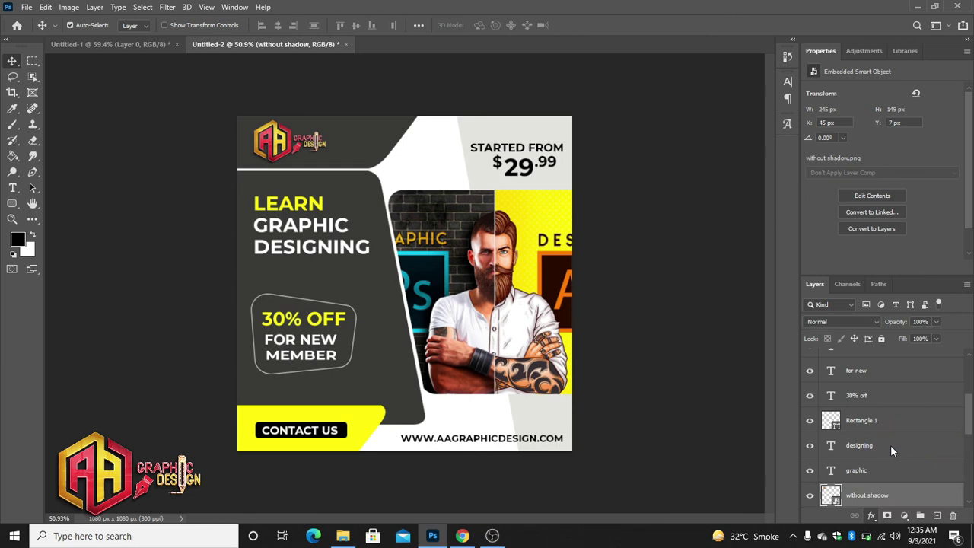
pyautogui.click(894, 223)
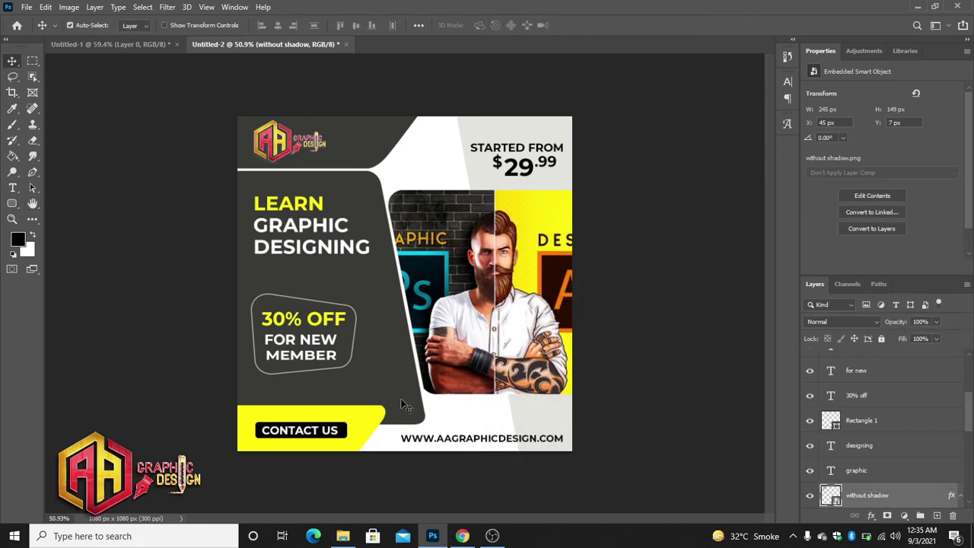
# - Lower the yellow contact bar's drop shadow opacity to 16%
pyautogui.click(373, 425)
pyautogui.click(872, 516)
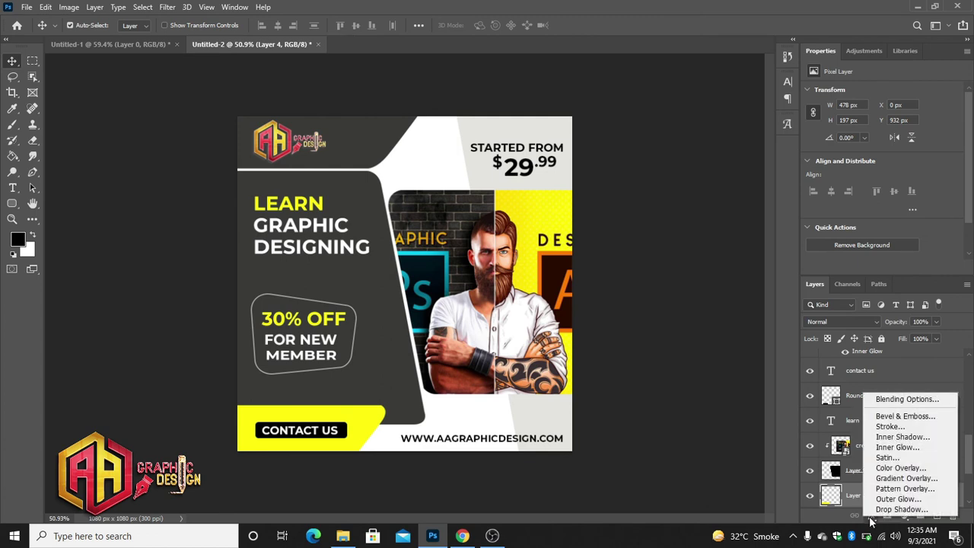
pyautogui.click(885, 511)
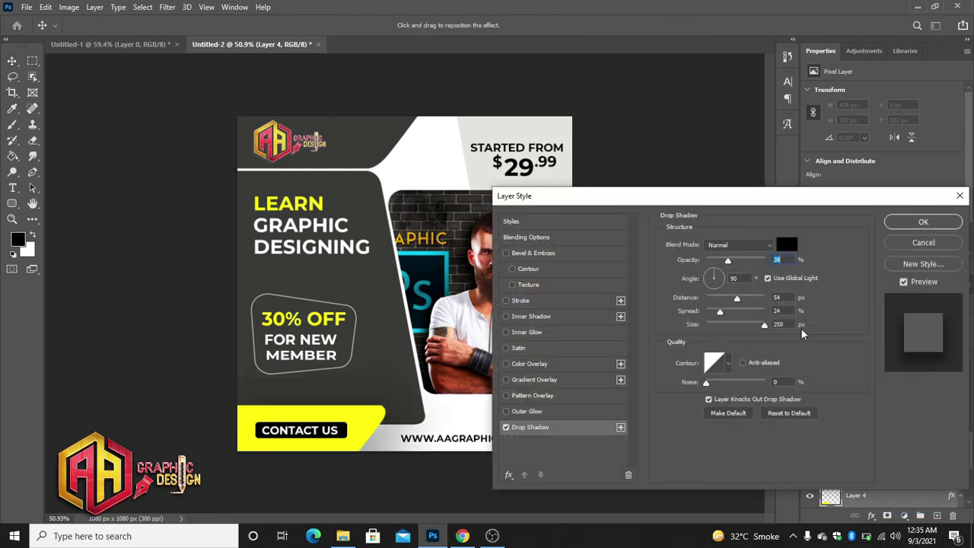
pyautogui.moveTo(728, 261); pyautogui.dragTo(716, 261)
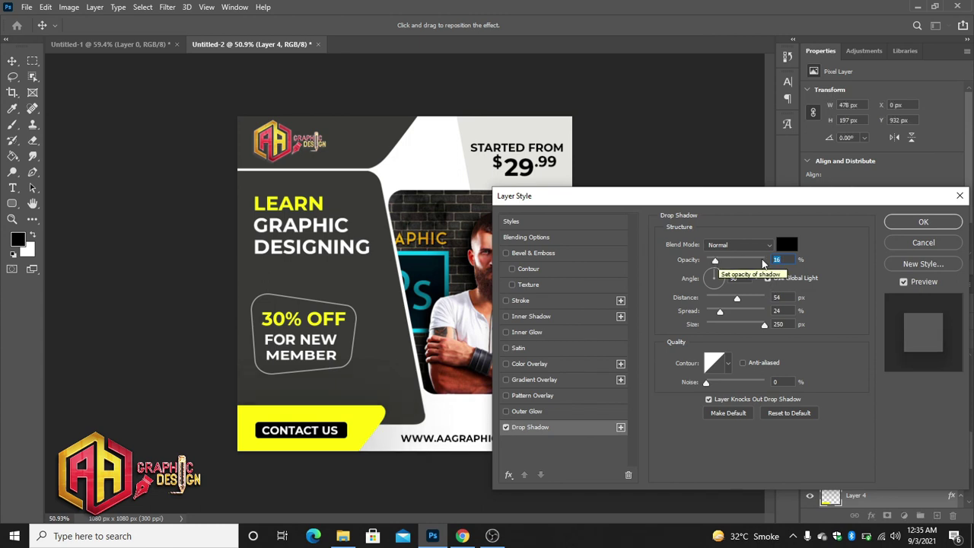
pyautogui.click(921, 222)
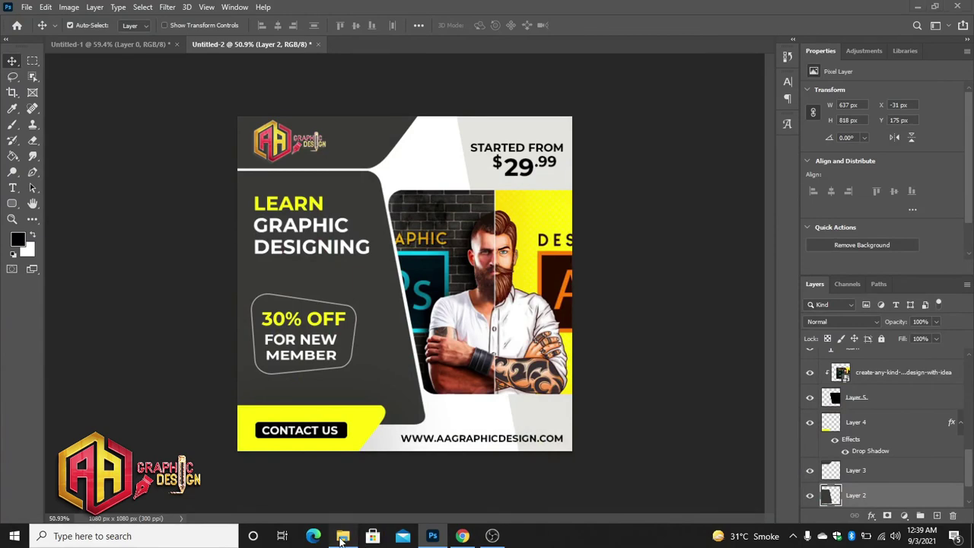
# - Drag the career-in-designing-and-graphics image from Downloads onto the ad canvas
pyautogui.click(342, 536)
pyautogui.moveTo(160, 148); pyautogui.dragTo(432, 535)
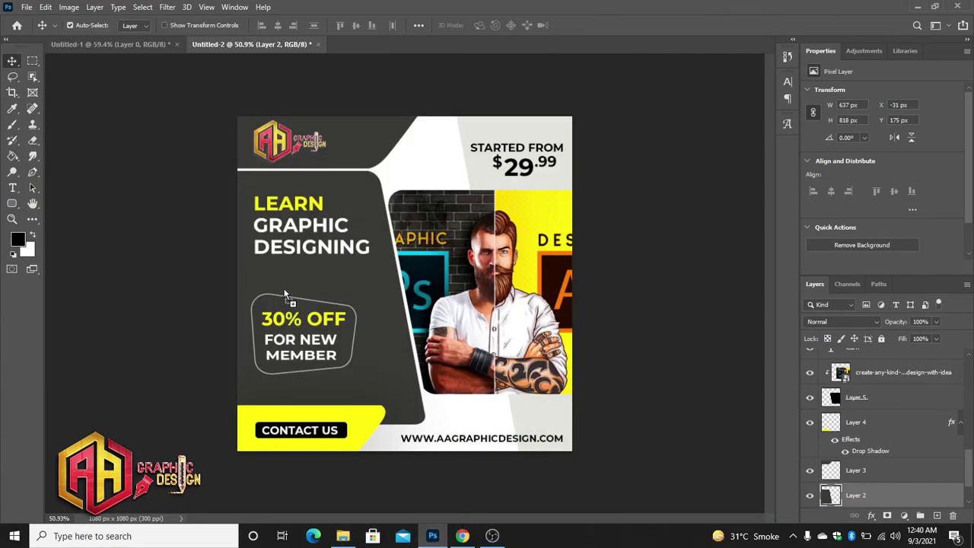
pyautogui.moveTo(432, 535); pyautogui.dragTo(281, 293)
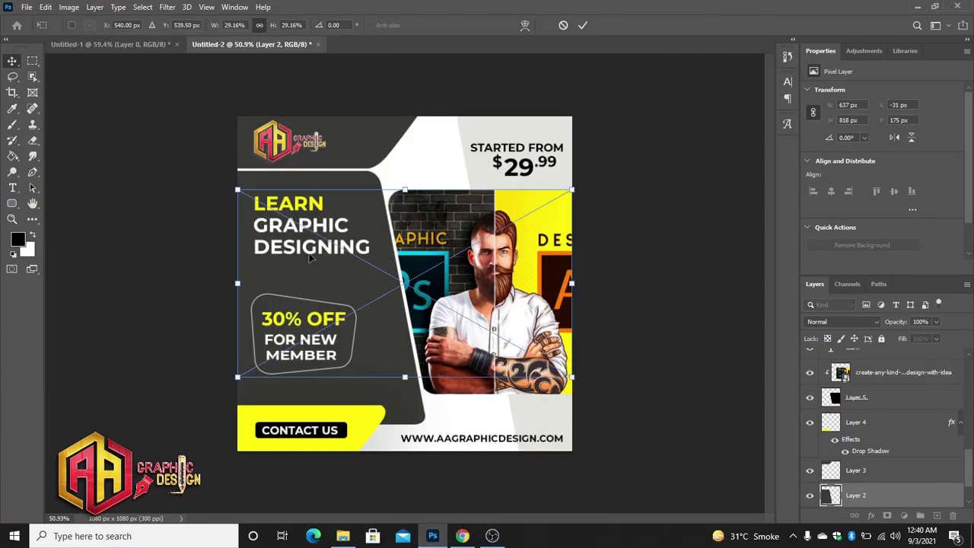
# - Rotate the image to about 84°, shift it left, and clip it into the dark panel
pyautogui.moveTo(601, 169); pyautogui.dragTo(487, 432)
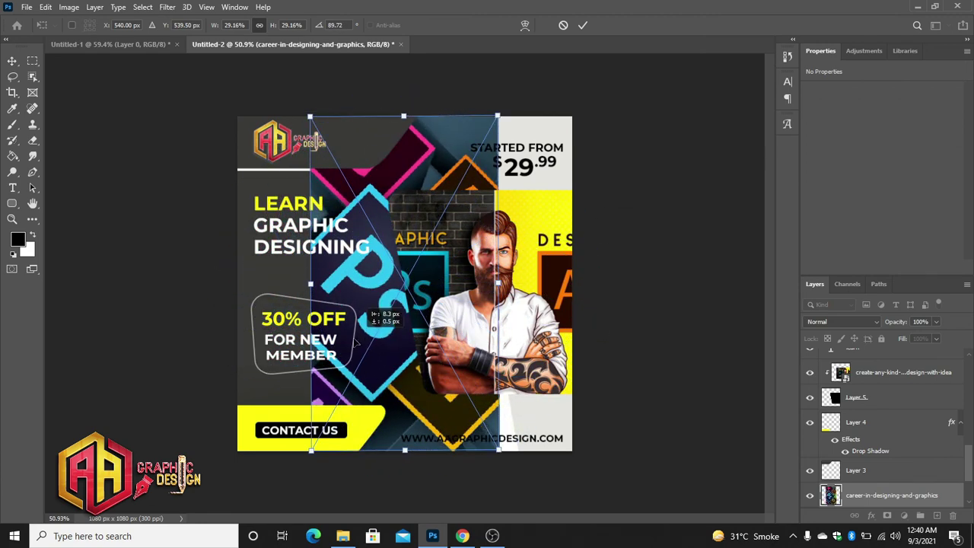
pyautogui.moveTo(393, 303); pyautogui.dragTo(276, 315)
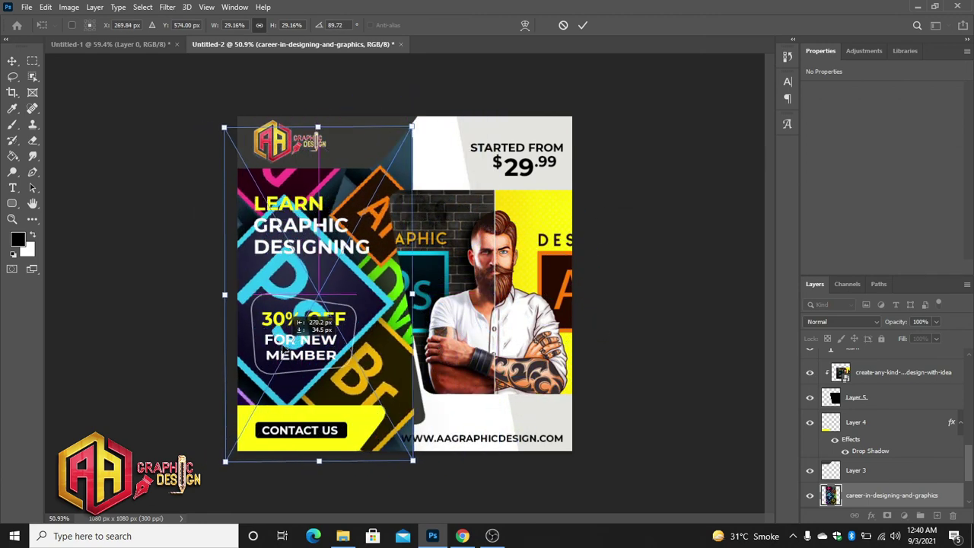
pyautogui.moveTo(420, 471); pyautogui.dragTo(438, 462)
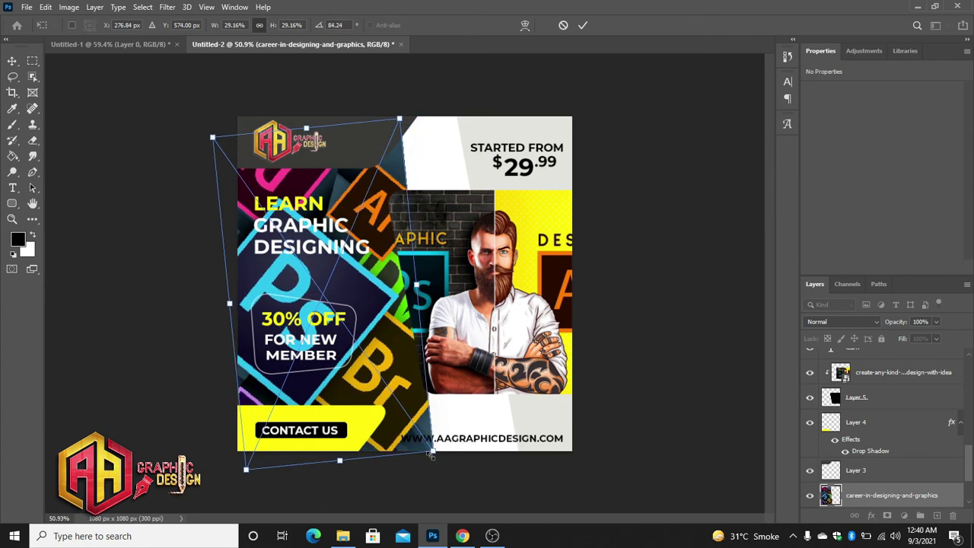
pyautogui.scroll(-2, 881, 455)
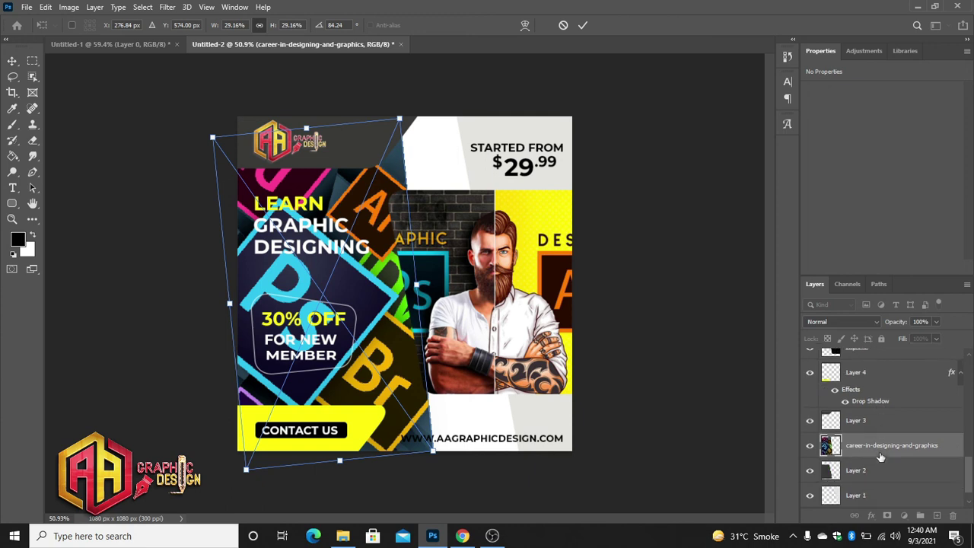
pyautogui.scroll(-1, 881, 456)
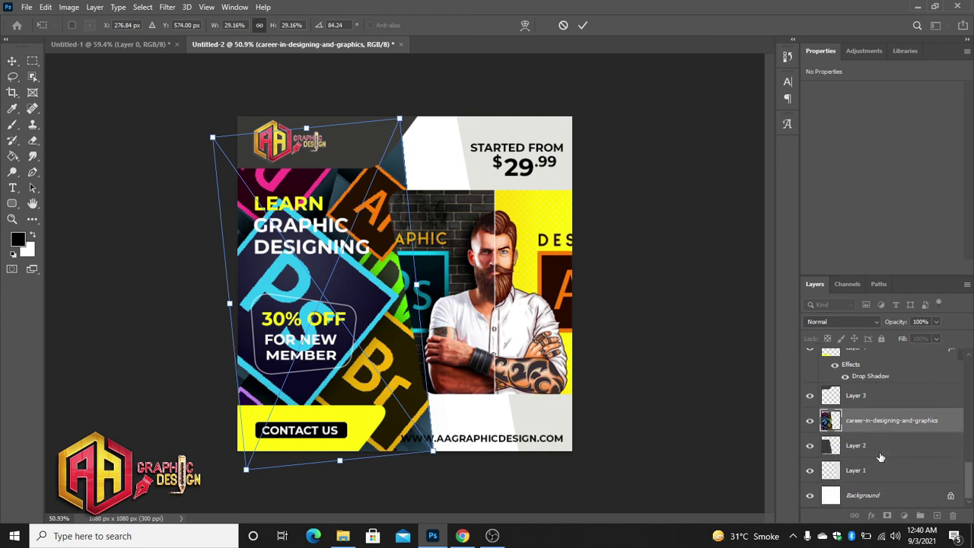
pyautogui.keyDown('alt'); pyautogui.click(837, 432); pyautogui.keyUp('alt')
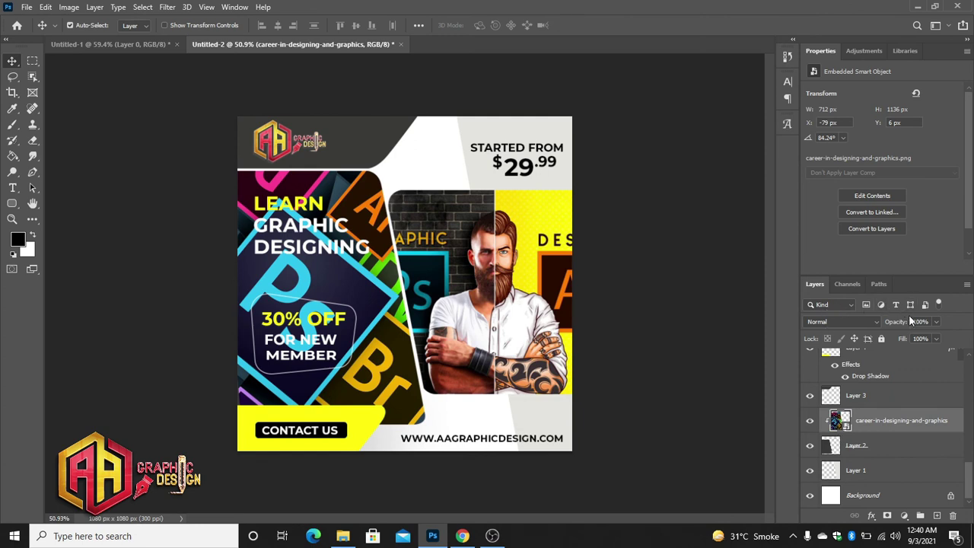
# - Fade the career image layer to 17% opacity, then select both headline text layers
pyautogui.moveTo(910, 320)
pyautogui.mouseDown()
pyautogui.moveTo(889, 324)
pyautogui.moveTo(900, 325)
pyautogui.moveTo(892, 344)
pyautogui.moveTo(890, 325)
pyautogui.mouseUp()
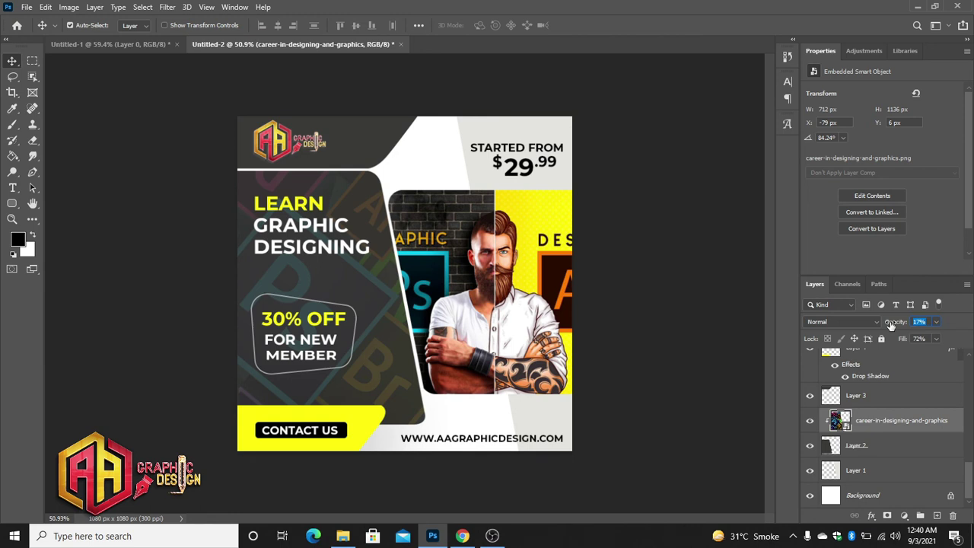
pyautogui.click(319, 228)
pyautogui.keyDown('shift'); pyautogui.click(312, 246); pyautogui.keyUp('shift')
# - Scale the selected headline text layers up to about 116%
pyautogui.hotkey('ctrl', 't')
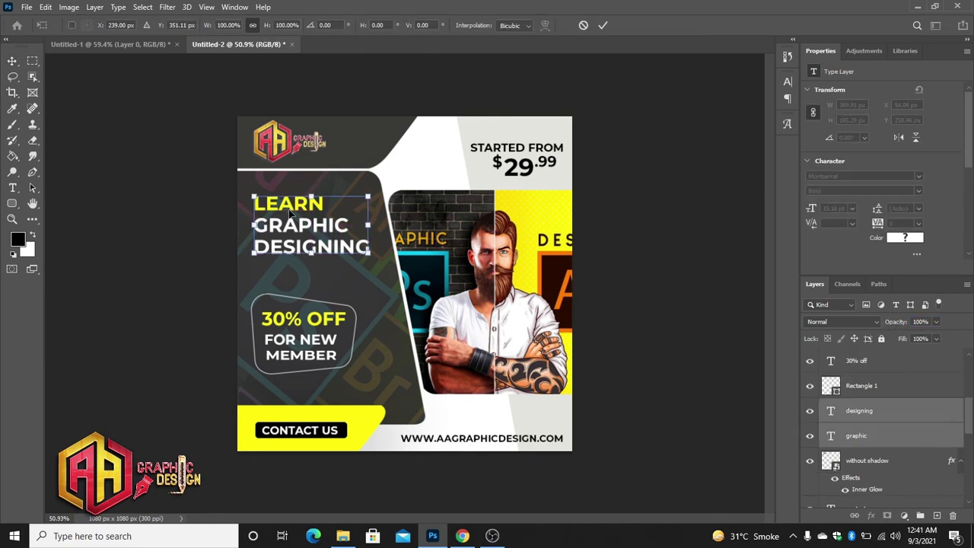
pyautogui.moveTo(368, 252)
pyautogui.mouseDown()
pyautogui.moveTo(386, 263)
pyautogui.moveTo(344, 257)
pyautogui.mouseUp()
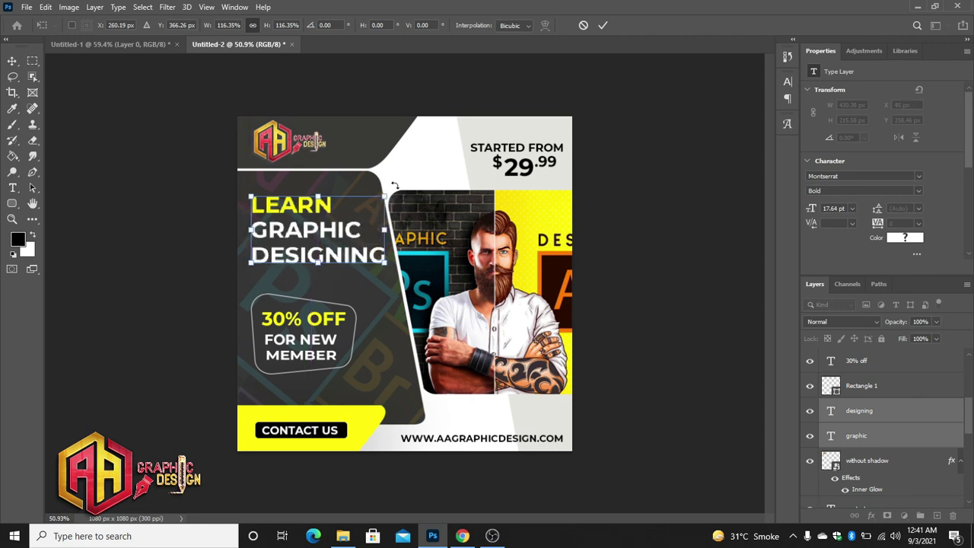
pyautogui.click(602, 25)
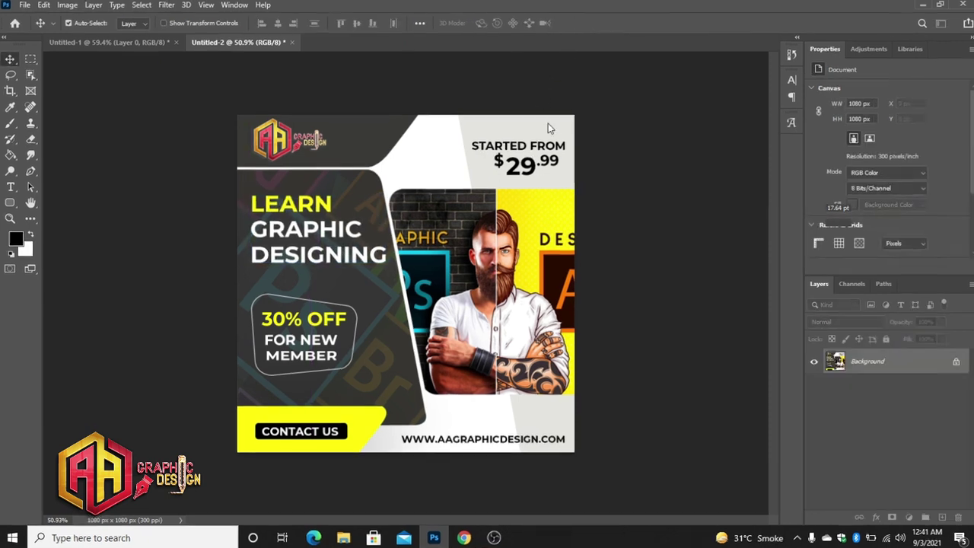